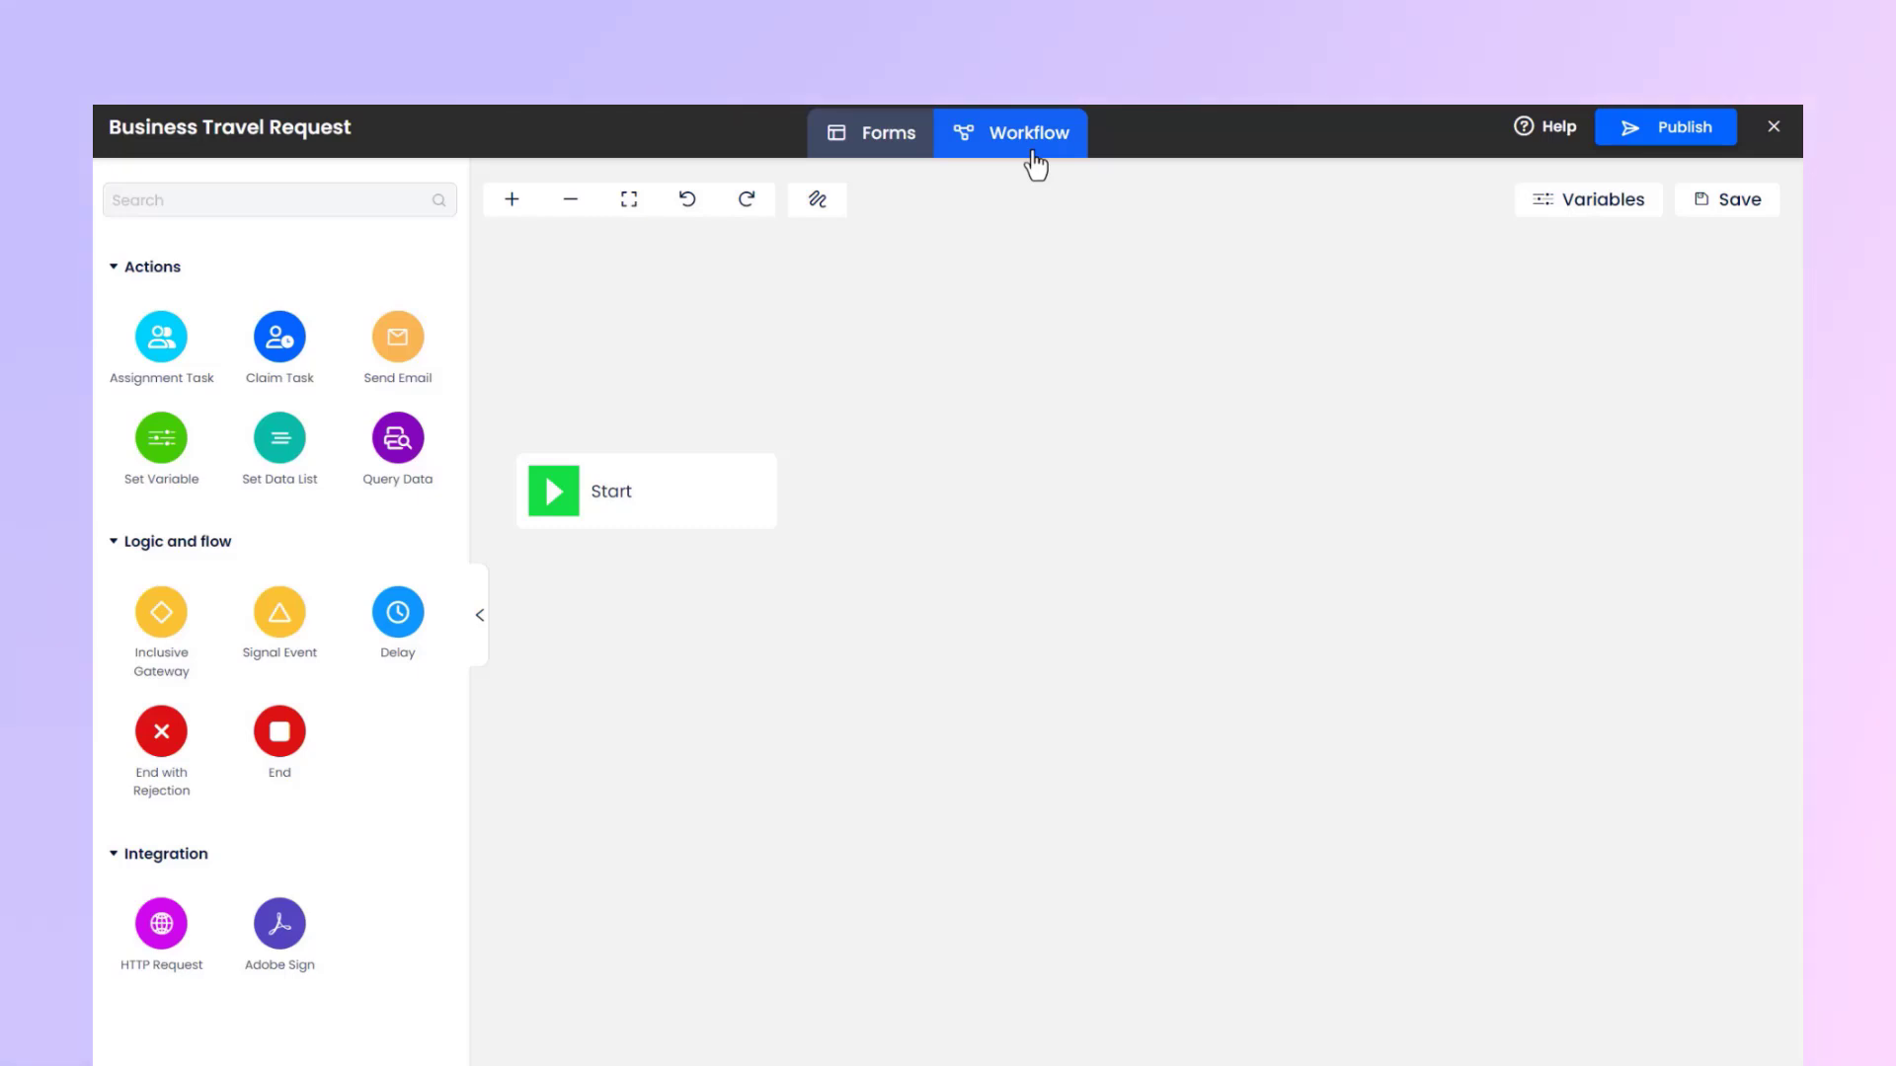
# Add an Assignment Task beside the Start node and name it Line Manager.
pyautogui.moveTo(172, 354); pyautogui.dragTo(1016, 487)
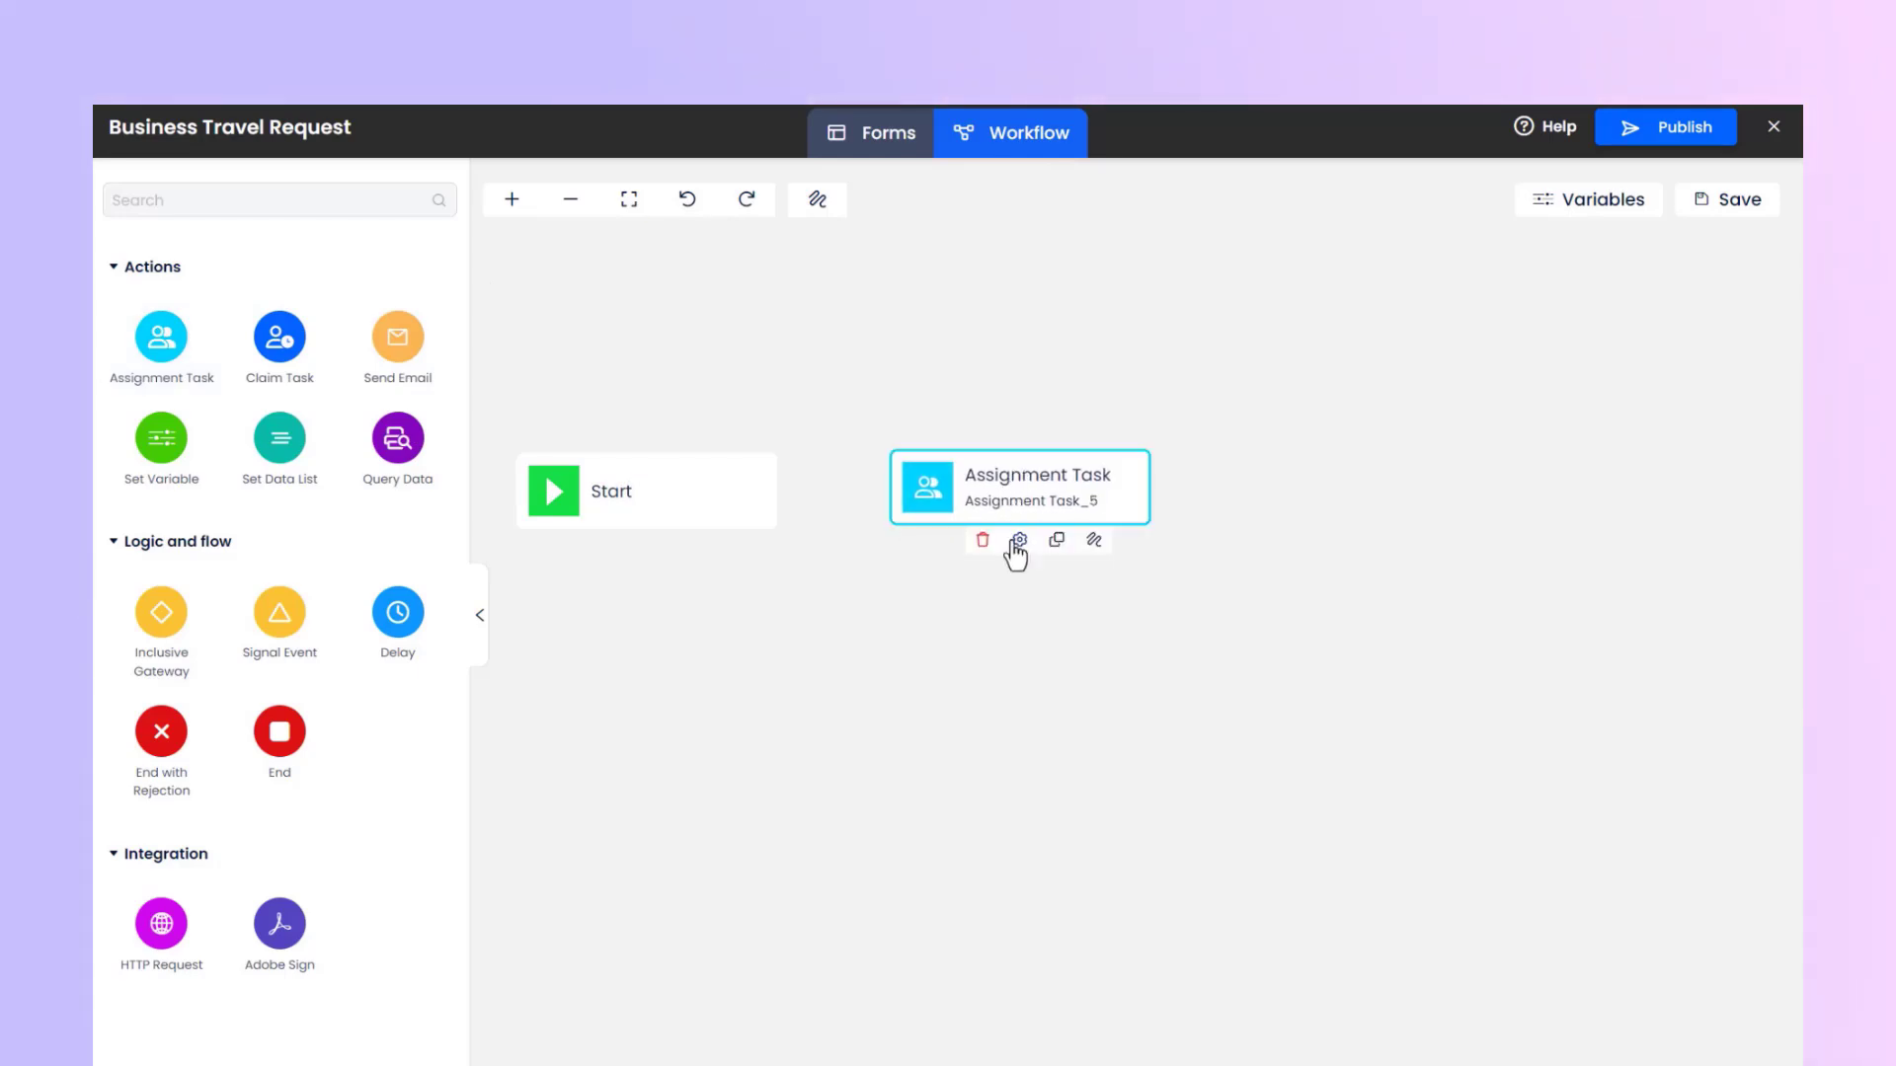
pyautogui.click(1019, 541)
pyautogui.tripleClick(1460, 360)
pyautogui.write('Line Manager')
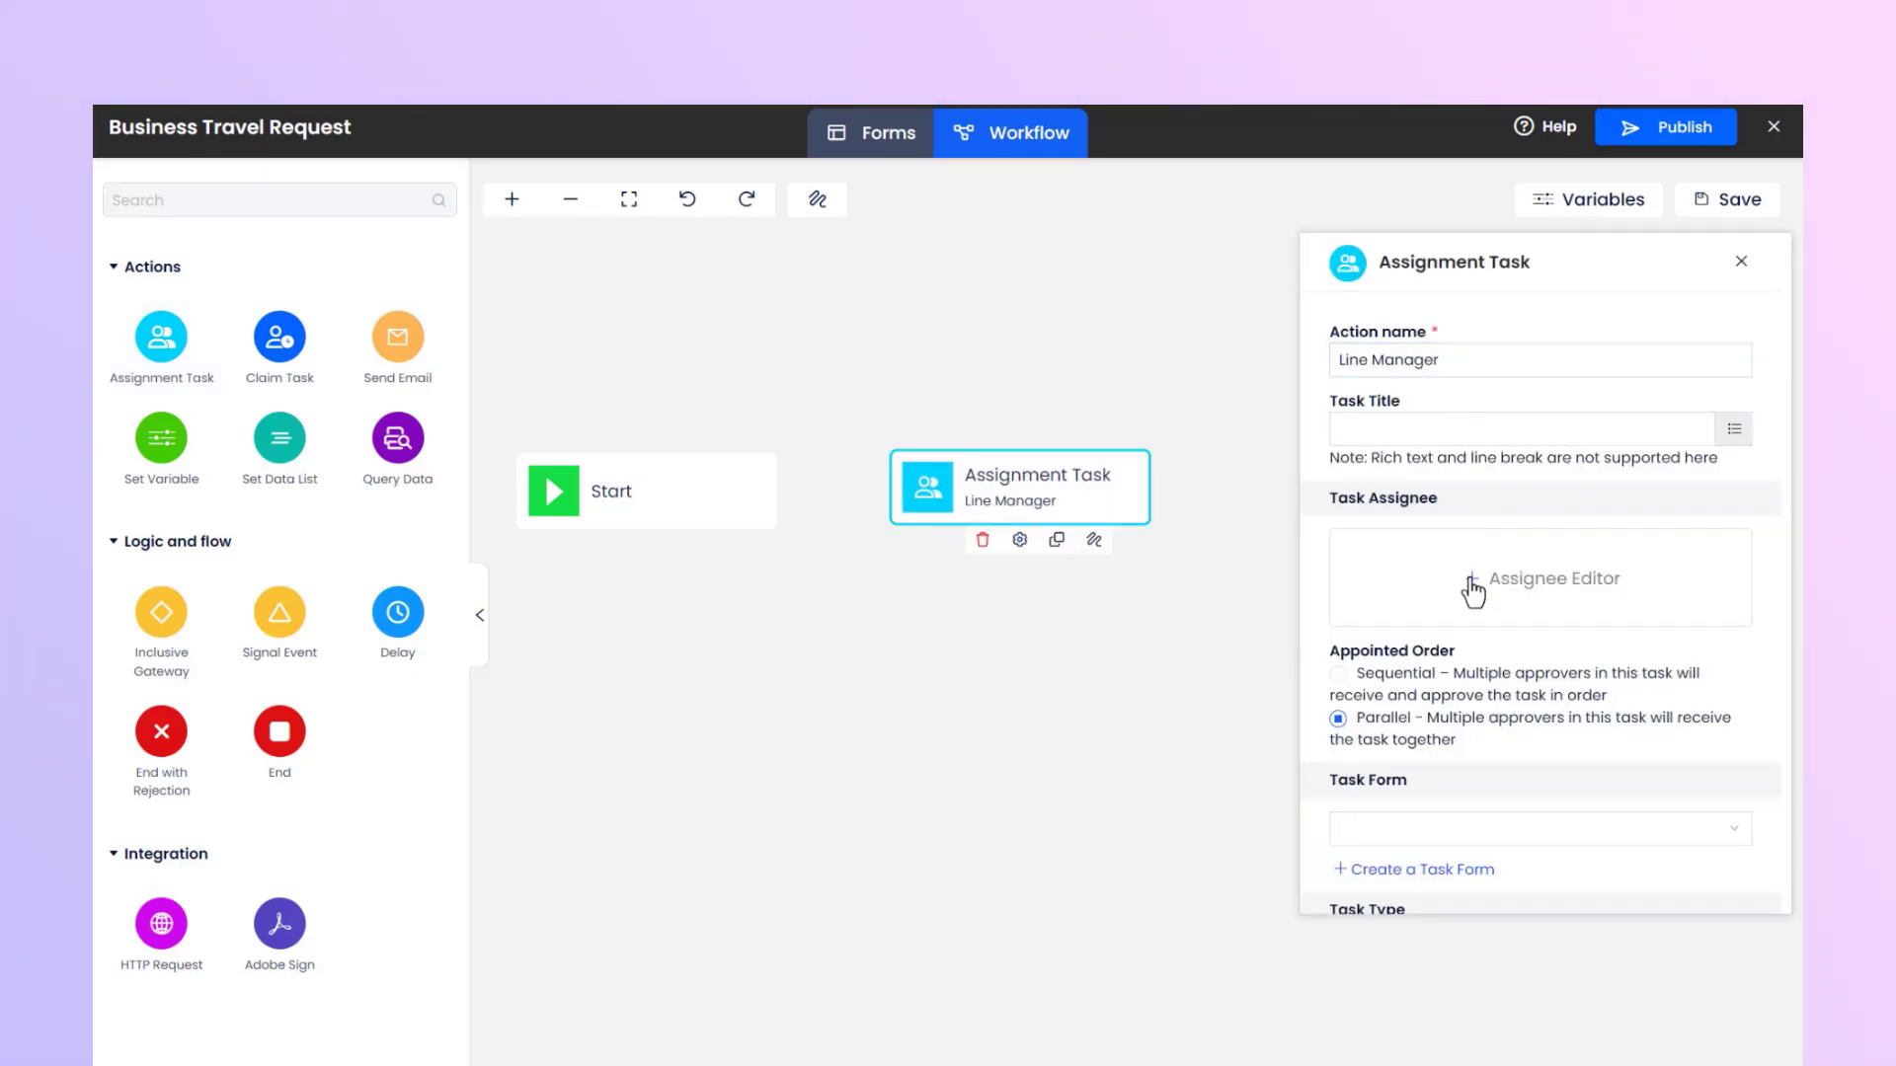
# Set the assignee of the Line Manager task in the Assignee Editor and save the selection.
pyautogui.click(1471, 583)
pyautogui.click(672, 365)
pyautogui.click(957, 403)
pyautogui.click(647, 516)
pyautogui.click(798, 513)
pyautogui.click(1044, 513)
pyautogui.click(1129, 677)
pyautogui.click(507, 744)
pyautogui.click(613, 444)
pyautogui.click(608, 523)
# Choose a task form for the Line Manager task, then review its approval and completion settings and close the settings.
pyautogui.scroll(-3, 1600, 607)
pyautogui.click(1587, 592)
pyautogui.click(1589, 626)
pyautogui.scroll(-4, 1590, 630)
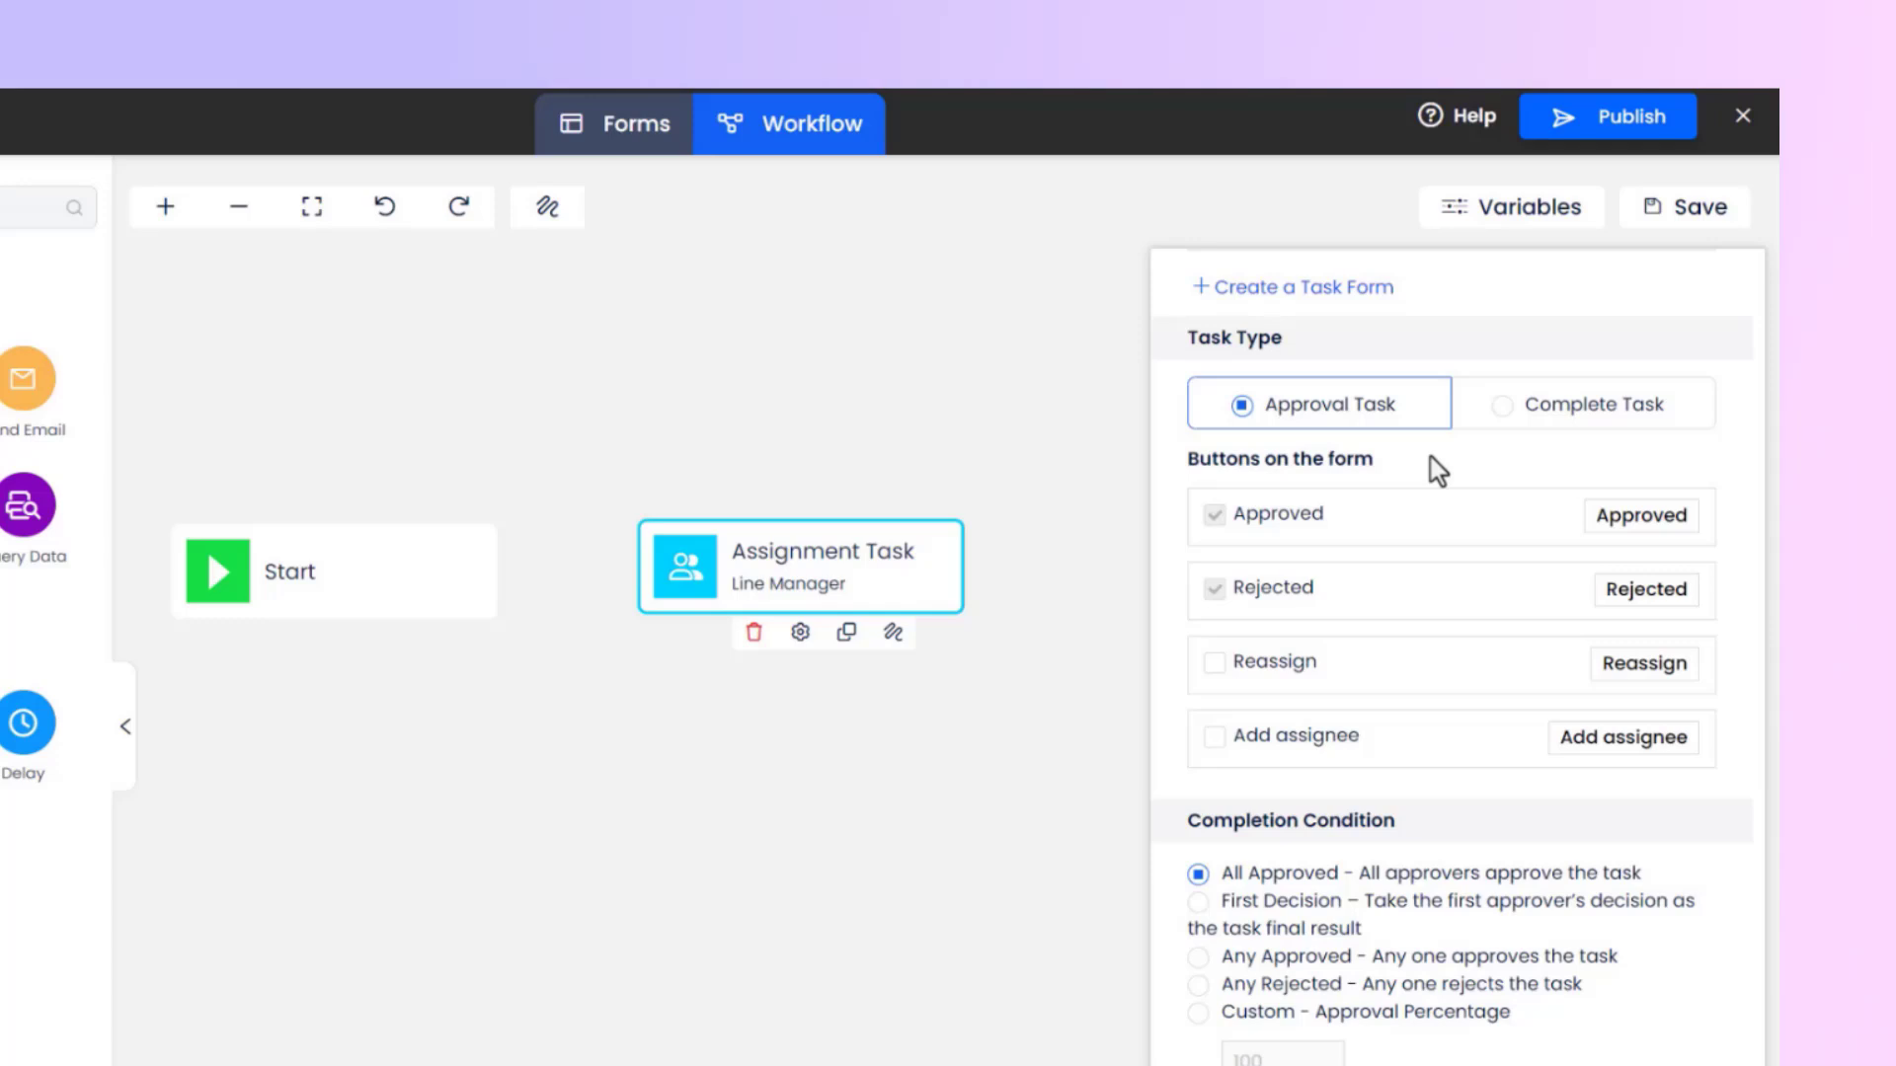
pyautogui.scroll(-3, 1437, 472)
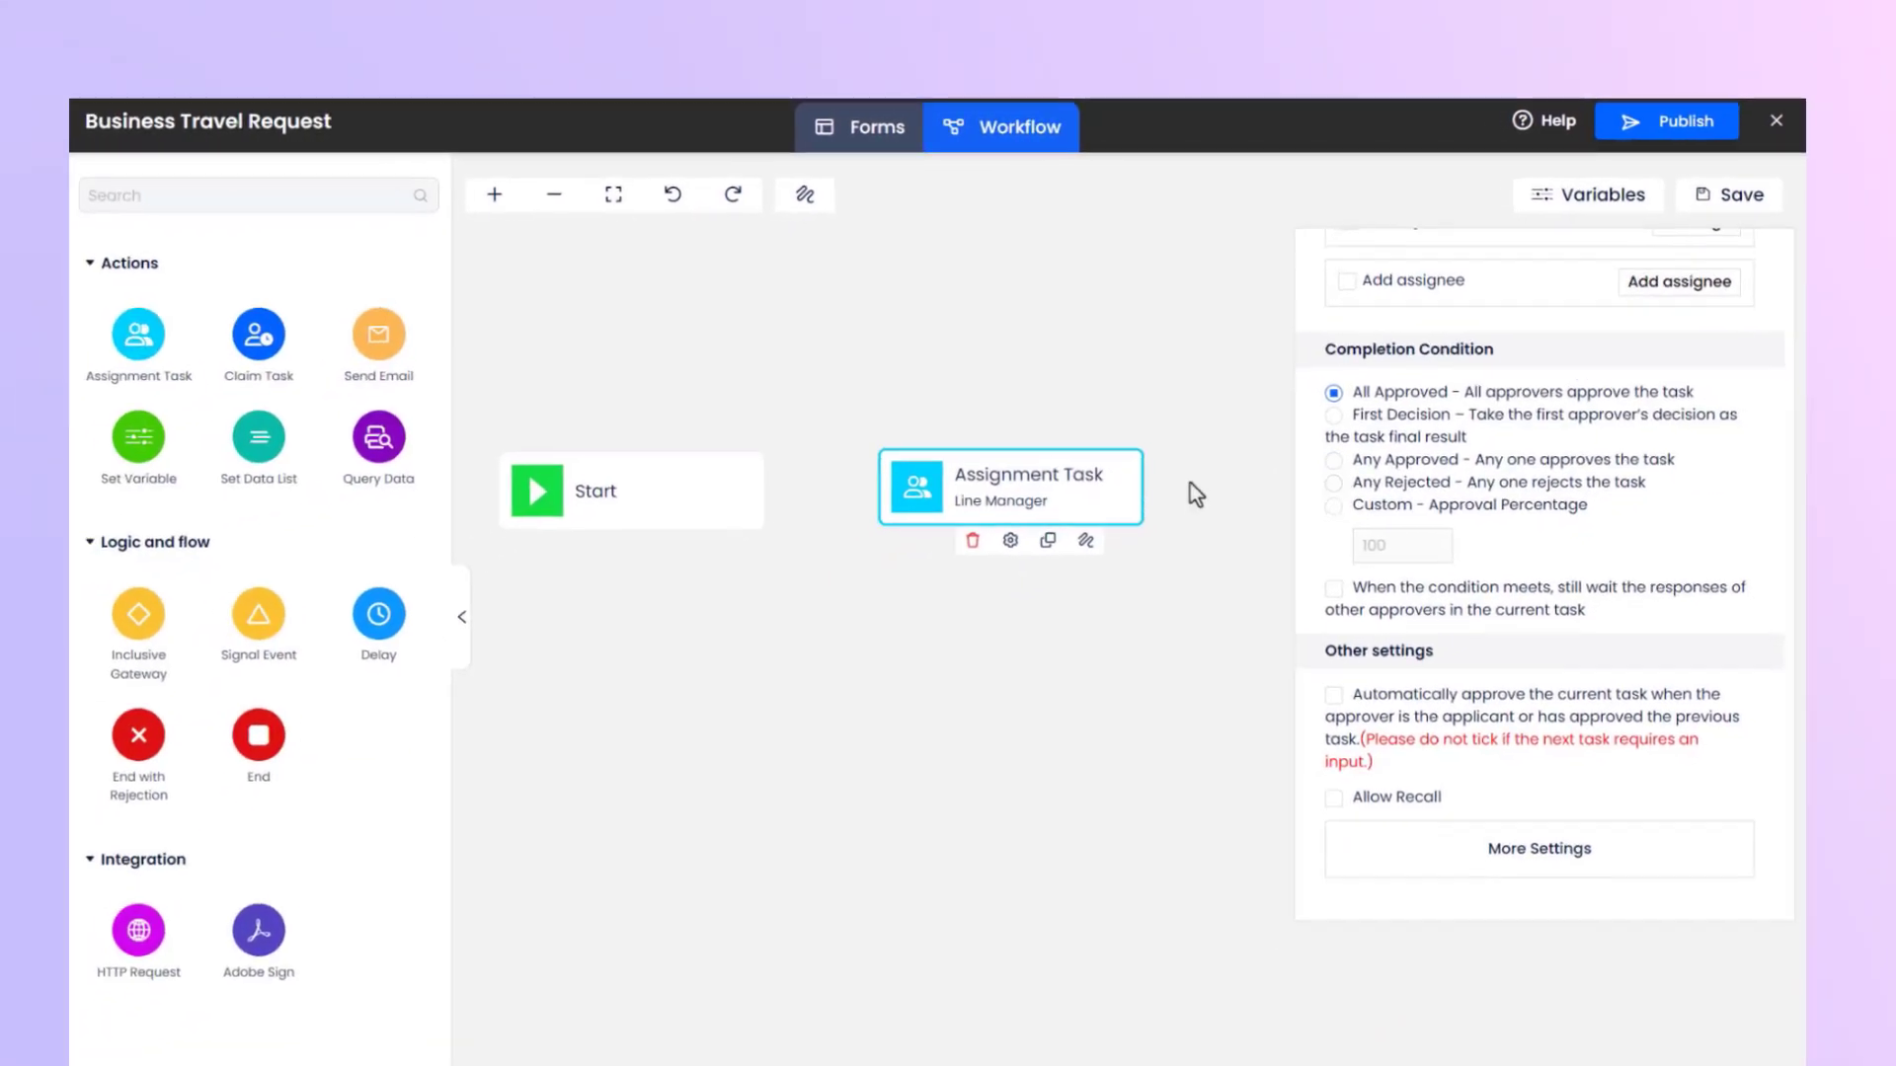
pyautogui.click(1024, 563)
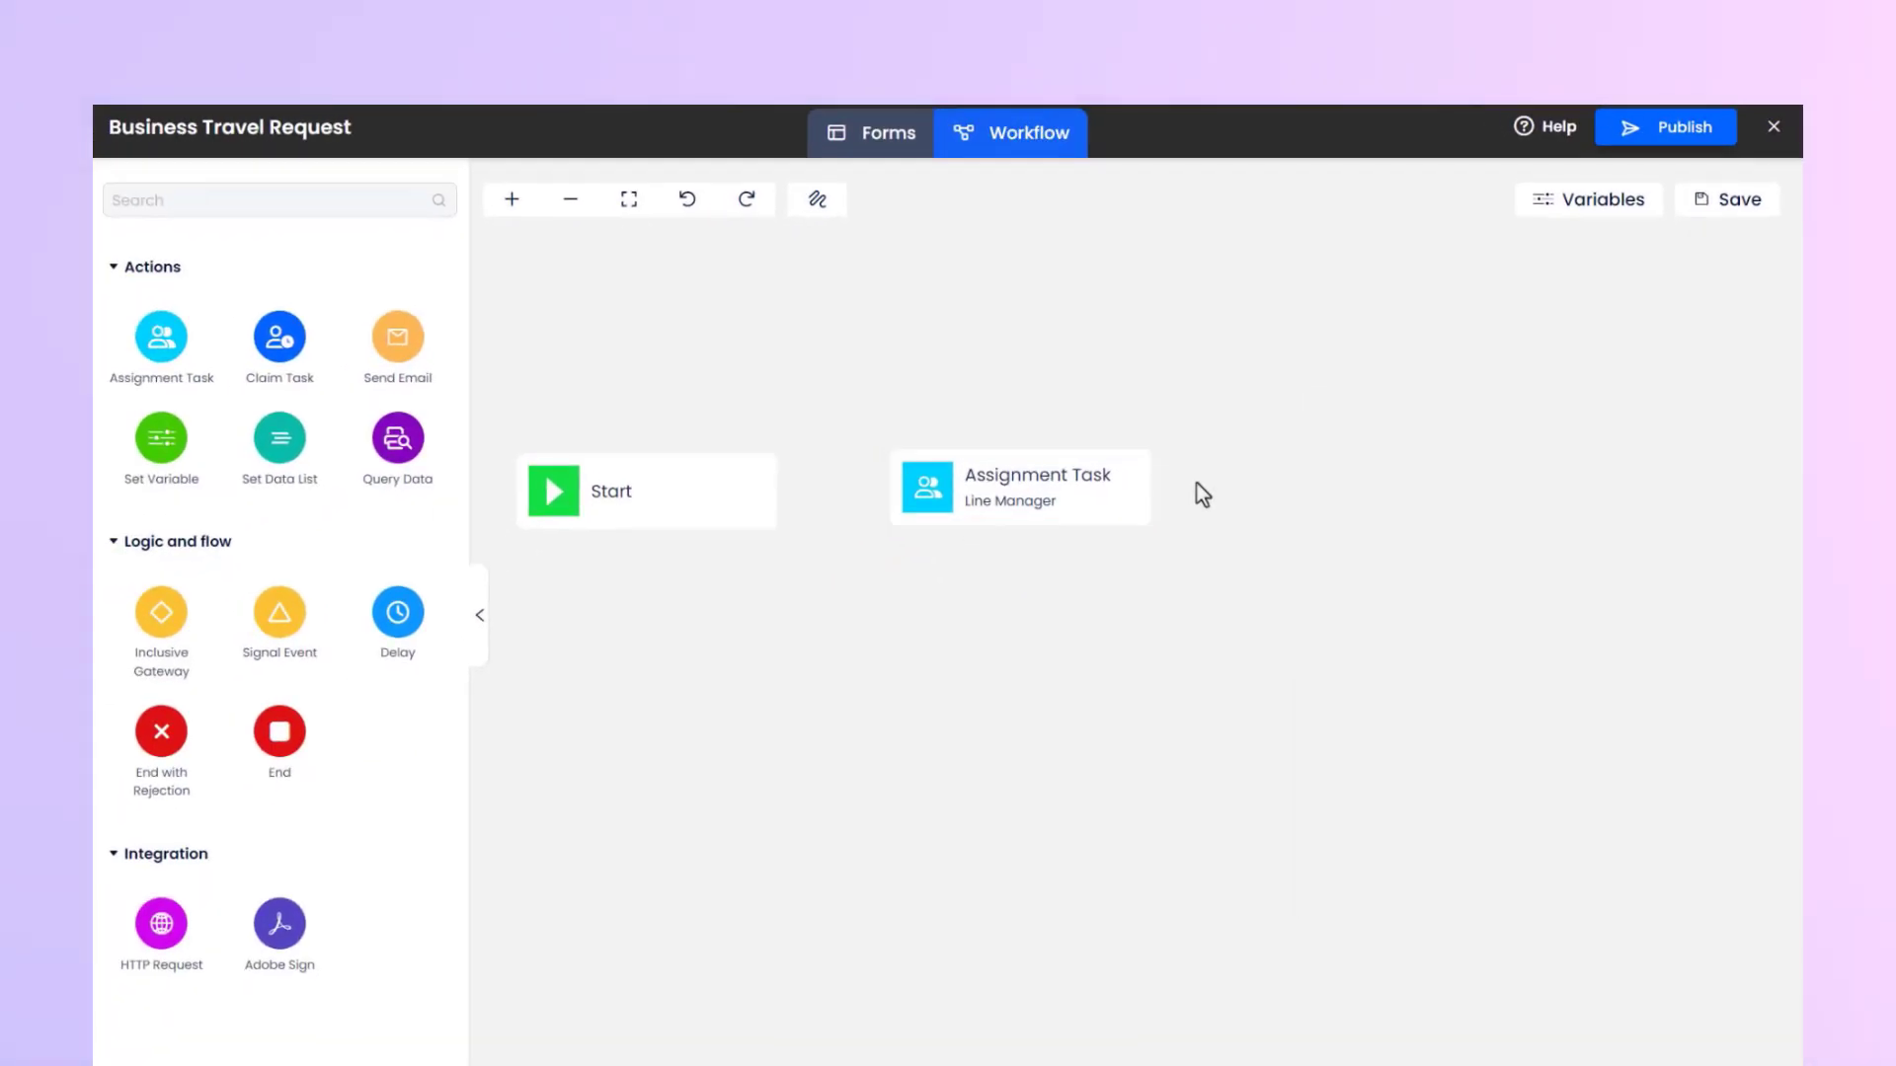
# Connect Start to the Line Manager task, and connect that task to a new End with Rejection node above it.
pyautogui.moveTo(664, 520)
pyautogui.moveTo(648, 546); pyautogui.dragTo(993, 496)
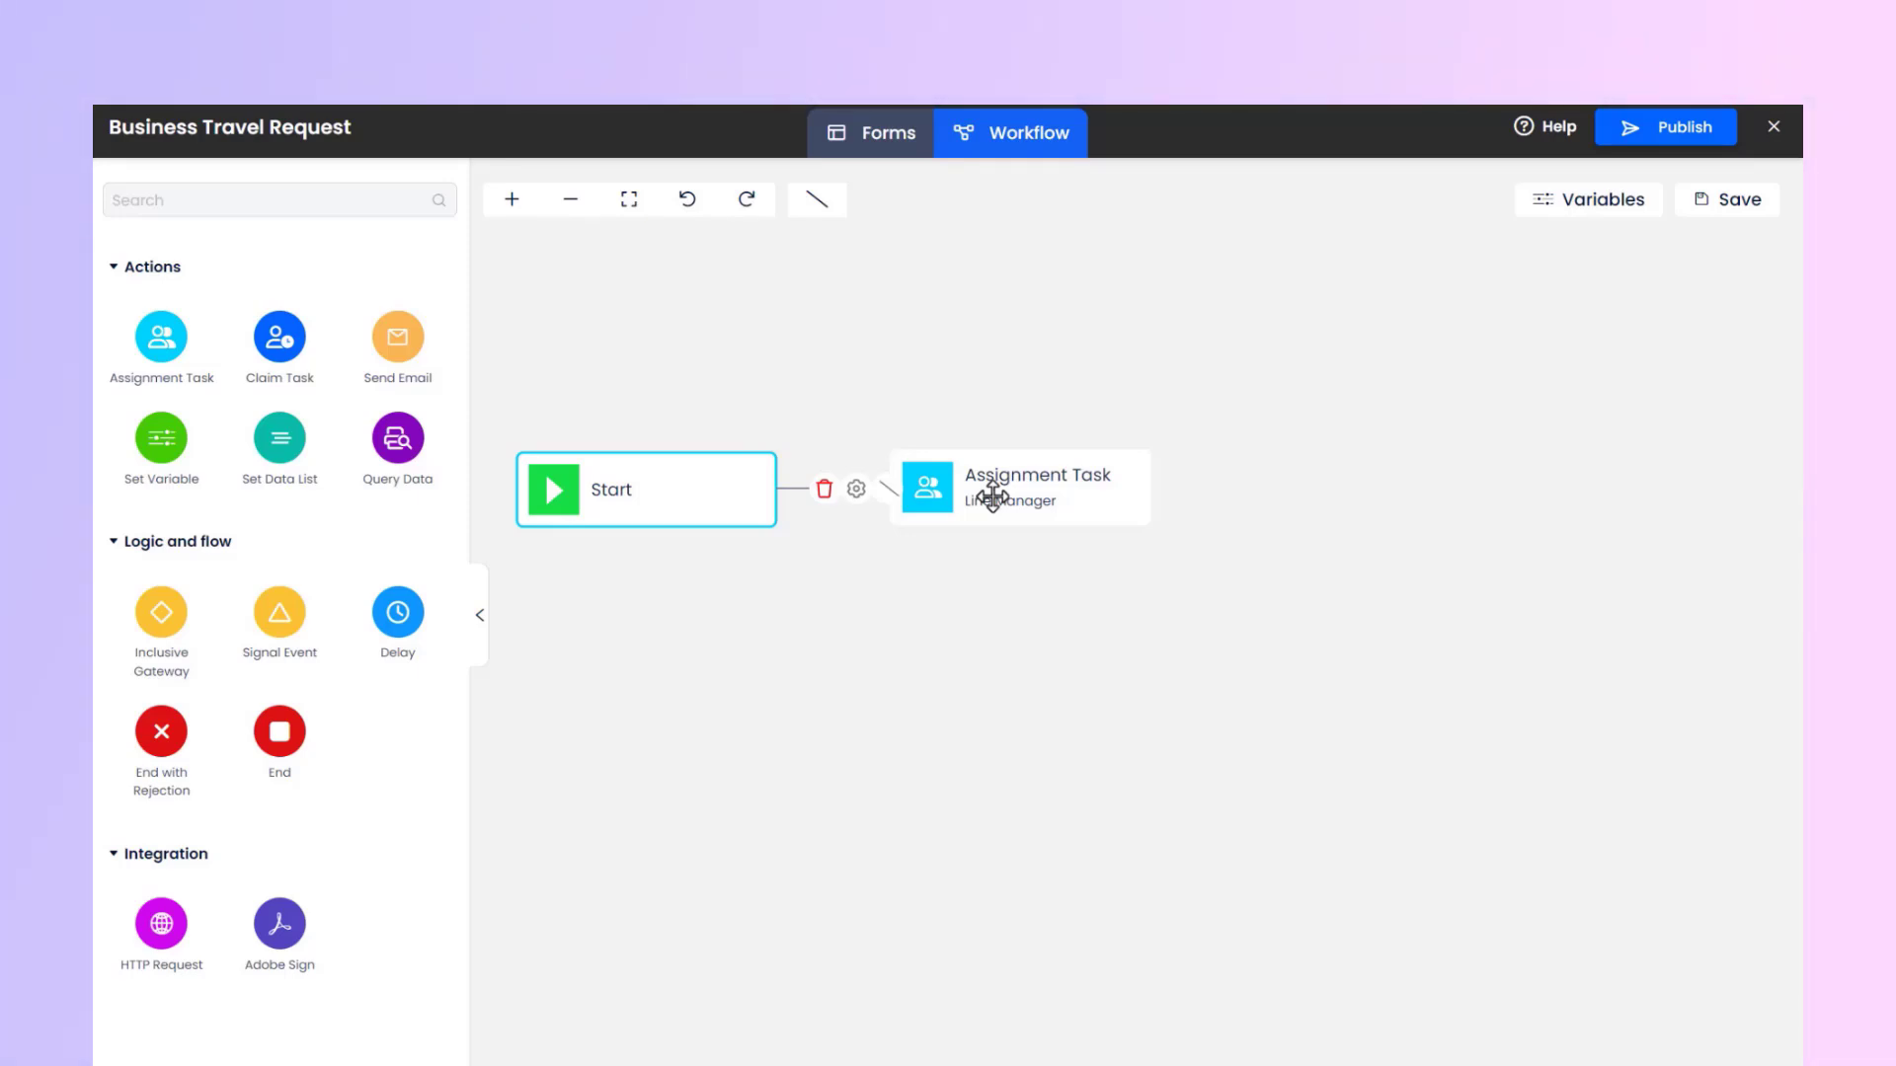
pyautogui.moveTo(178, 753); pyautogui.dragTo(1030, 271)
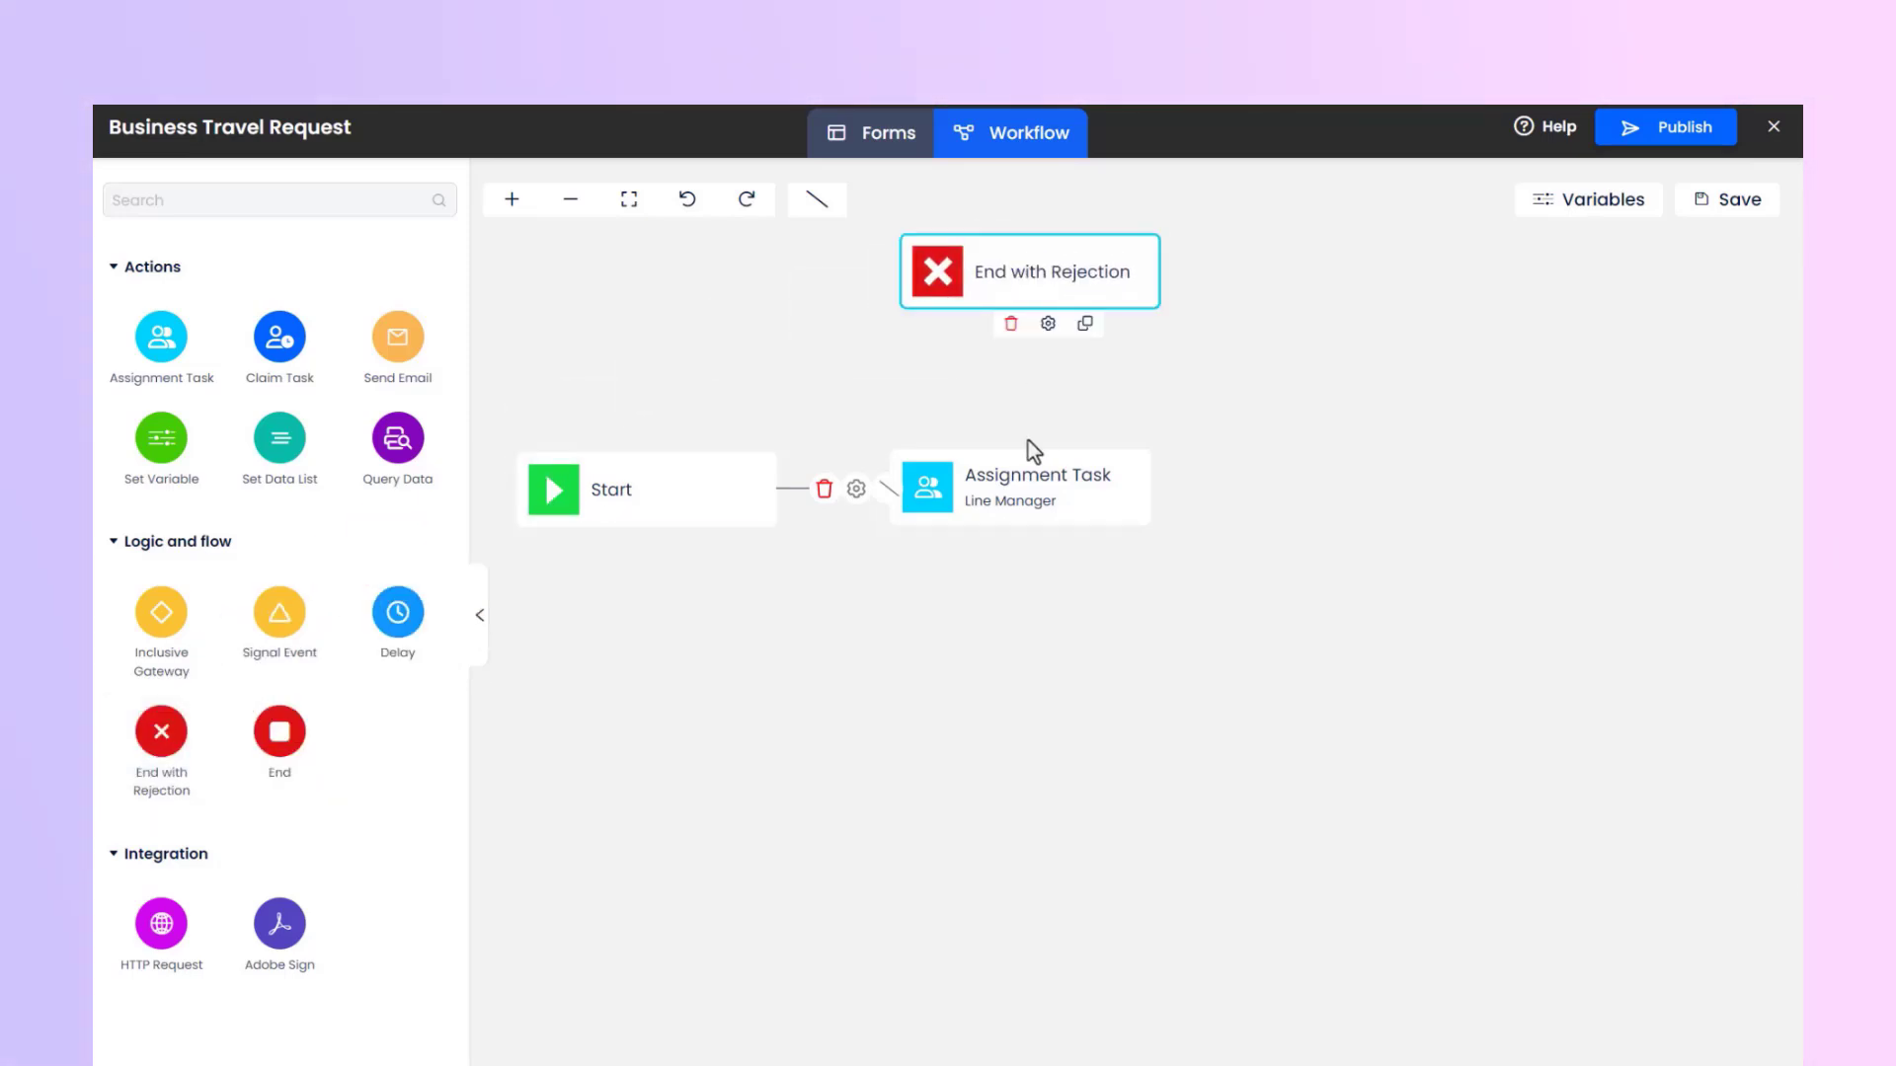
pyautogui.click(1012, 474)
pyautogui.moveTo(1107, 548); pyautogui.dragTo(1054, 284)
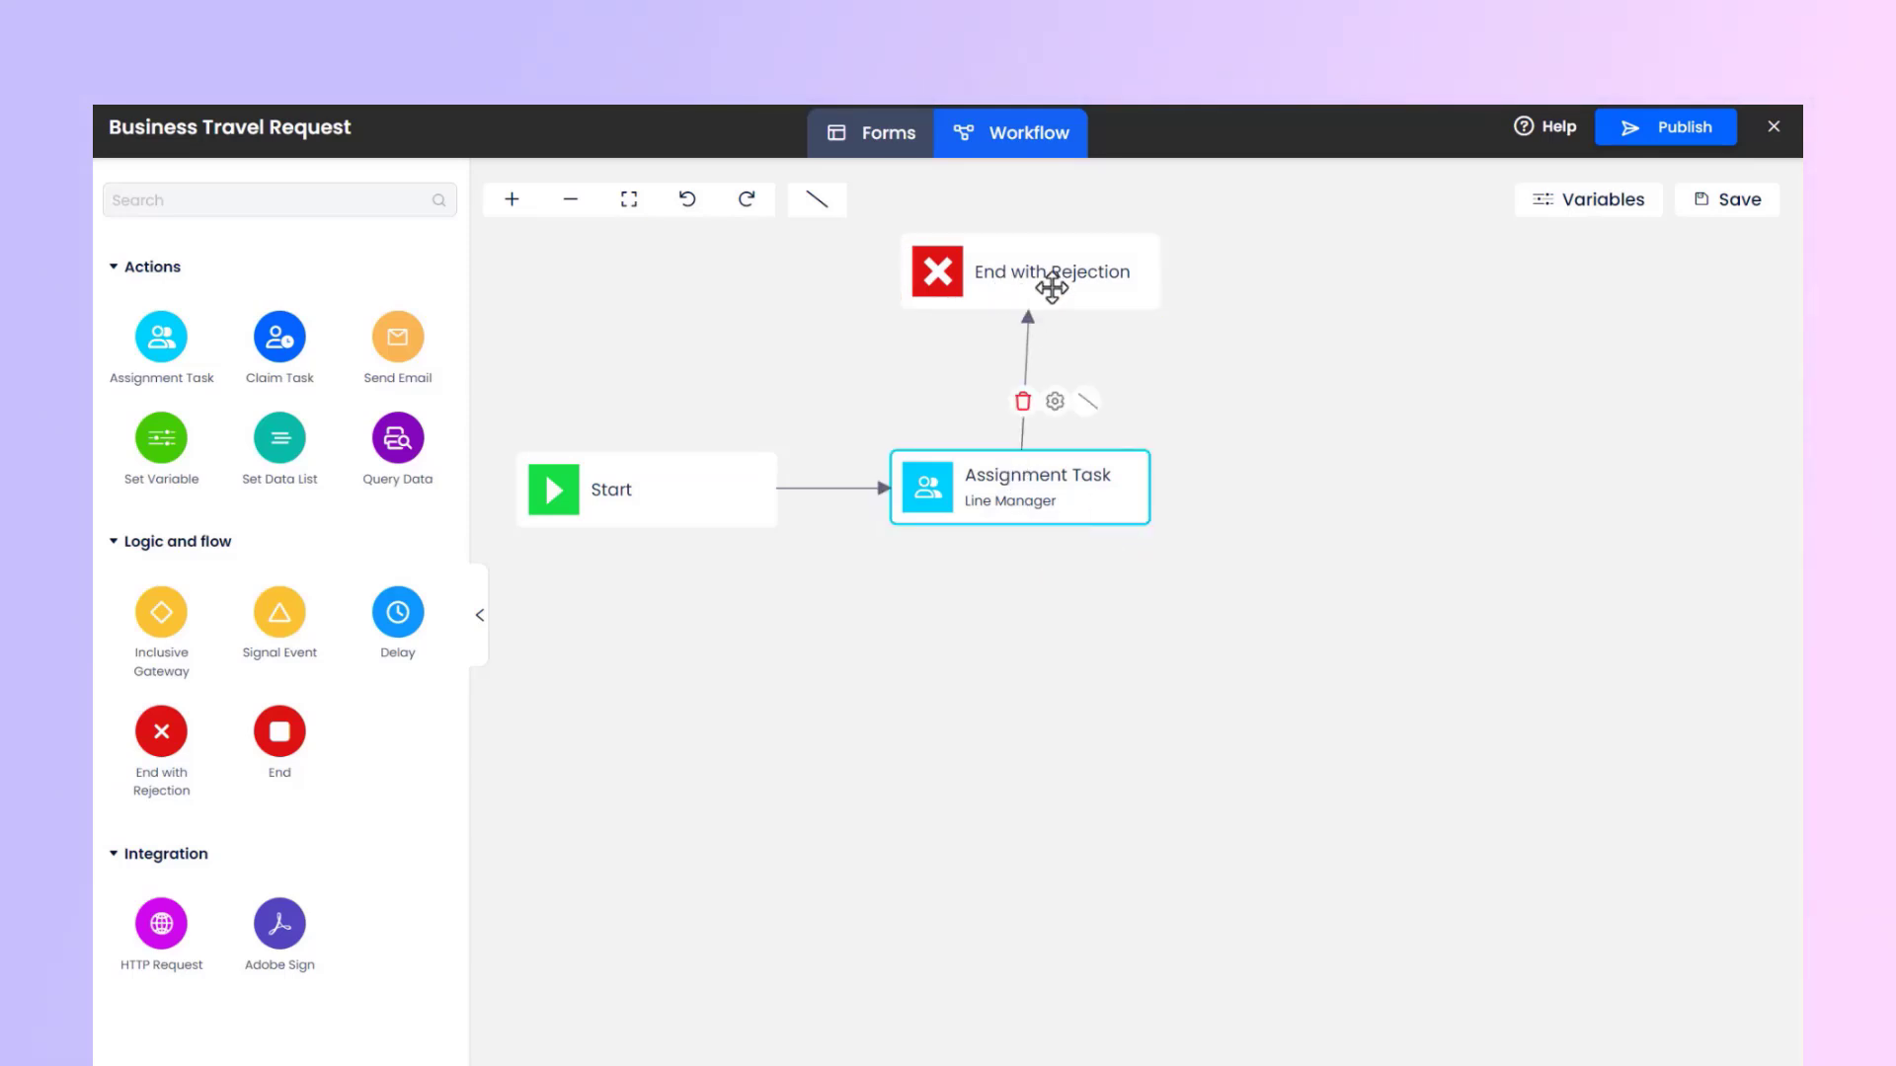
# Describe the flow to End with Rejection as "Rejected" and give it the Rejected condition.
pyautogui.click(1051, 401)
pyautogui.click(1337, 427)
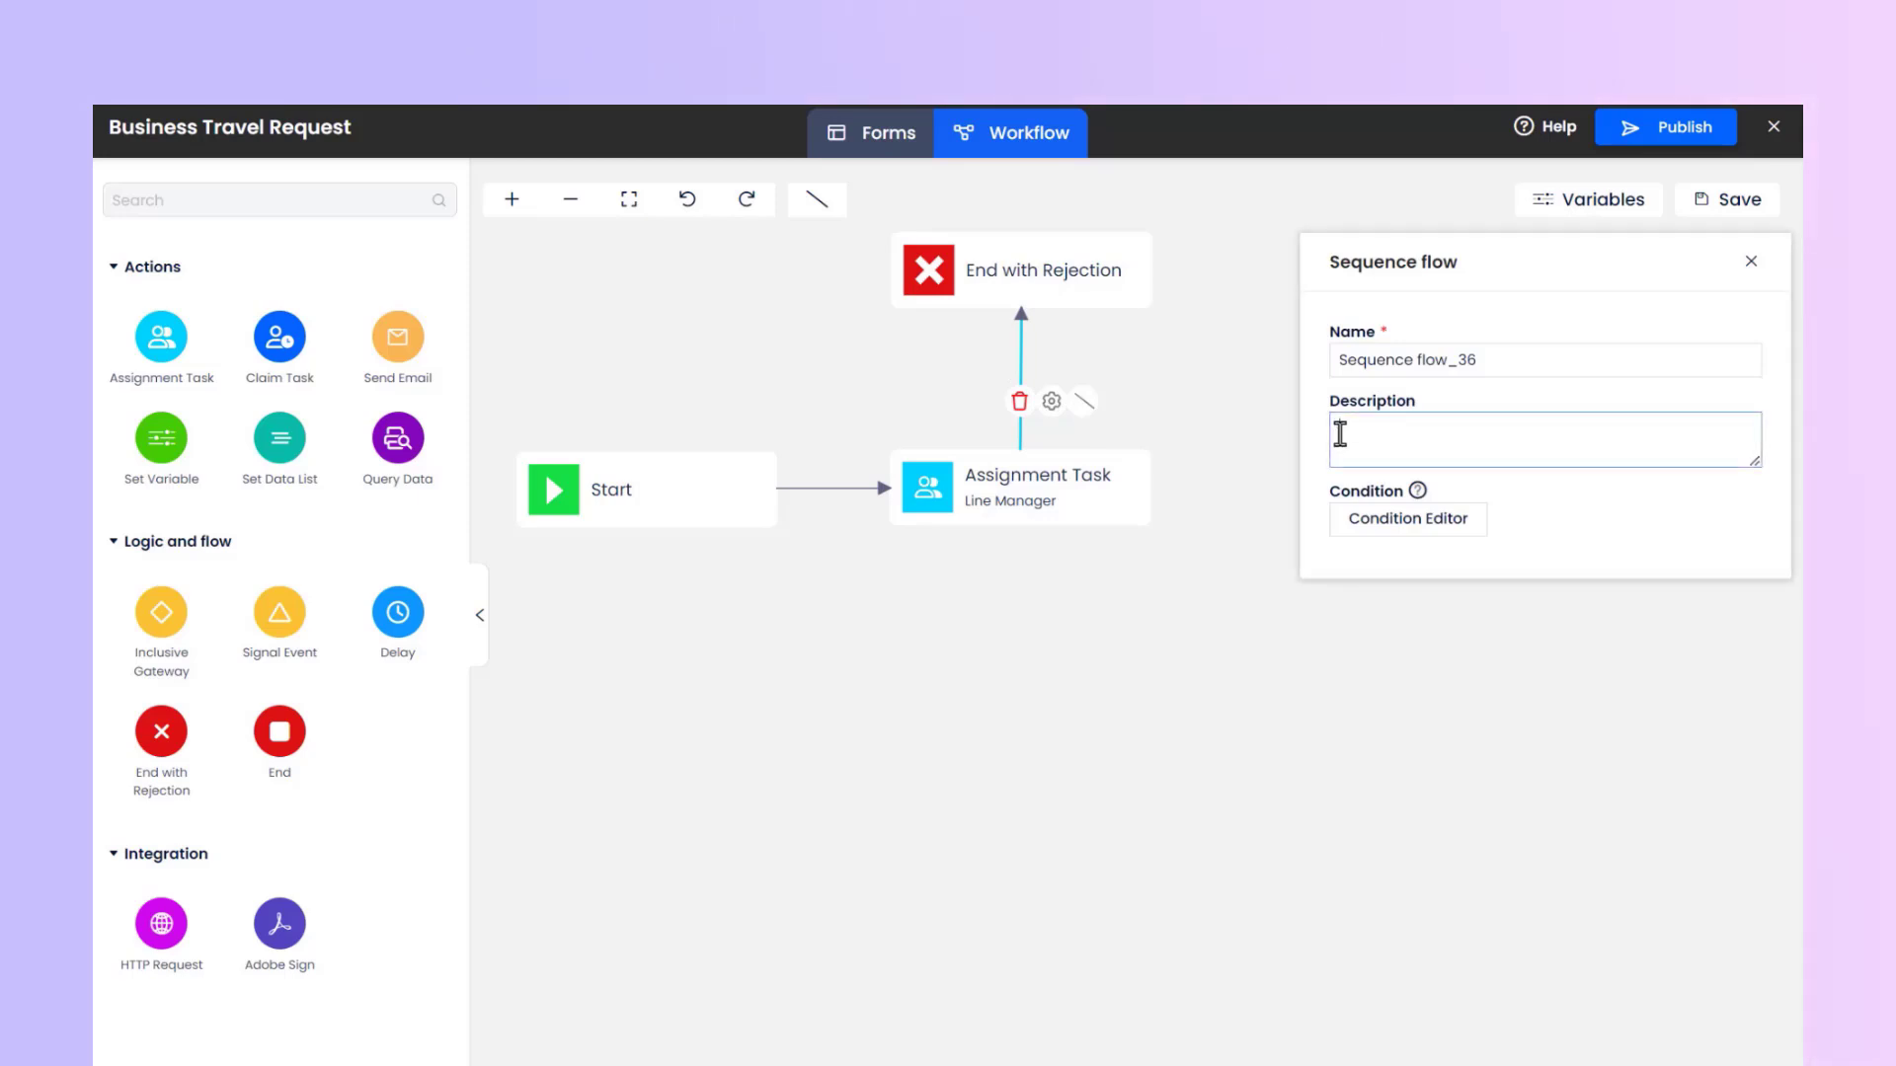
pyautogui.write('Rejected')
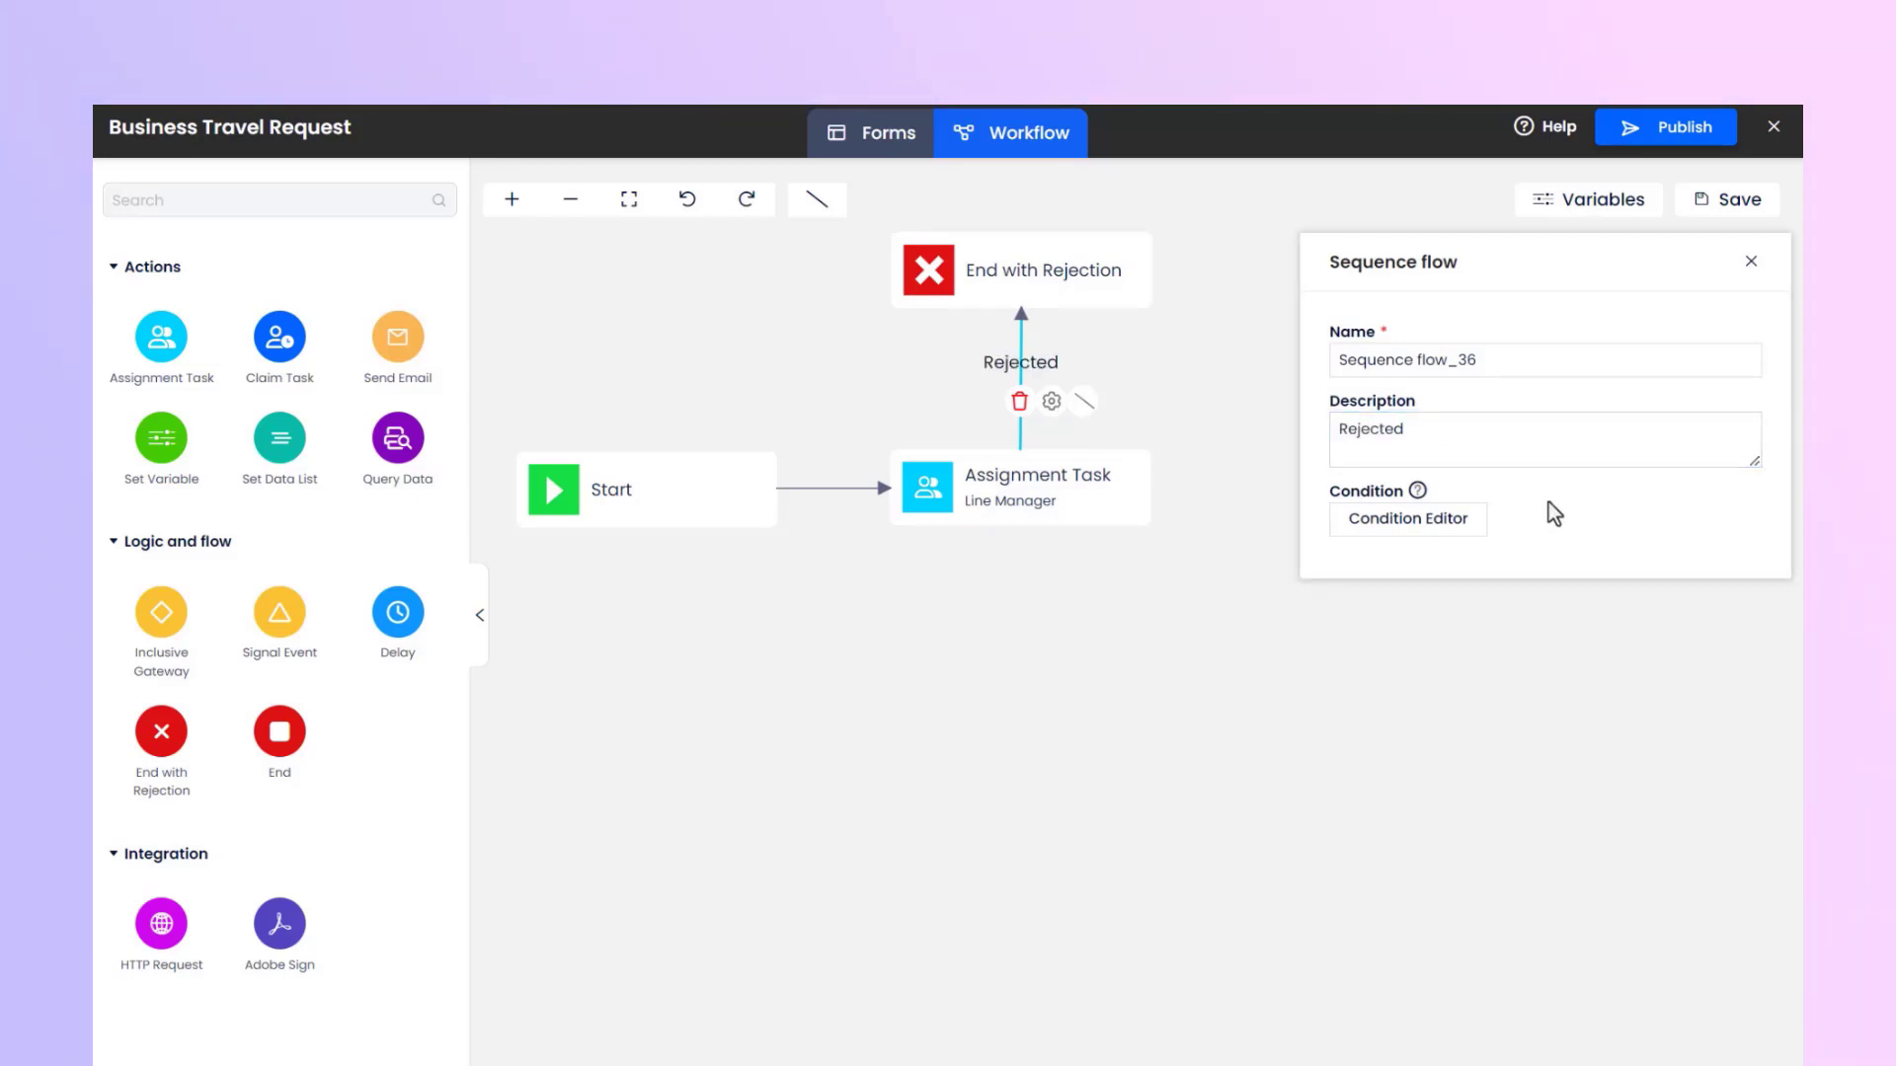
pyautogui.click(1412, 528)
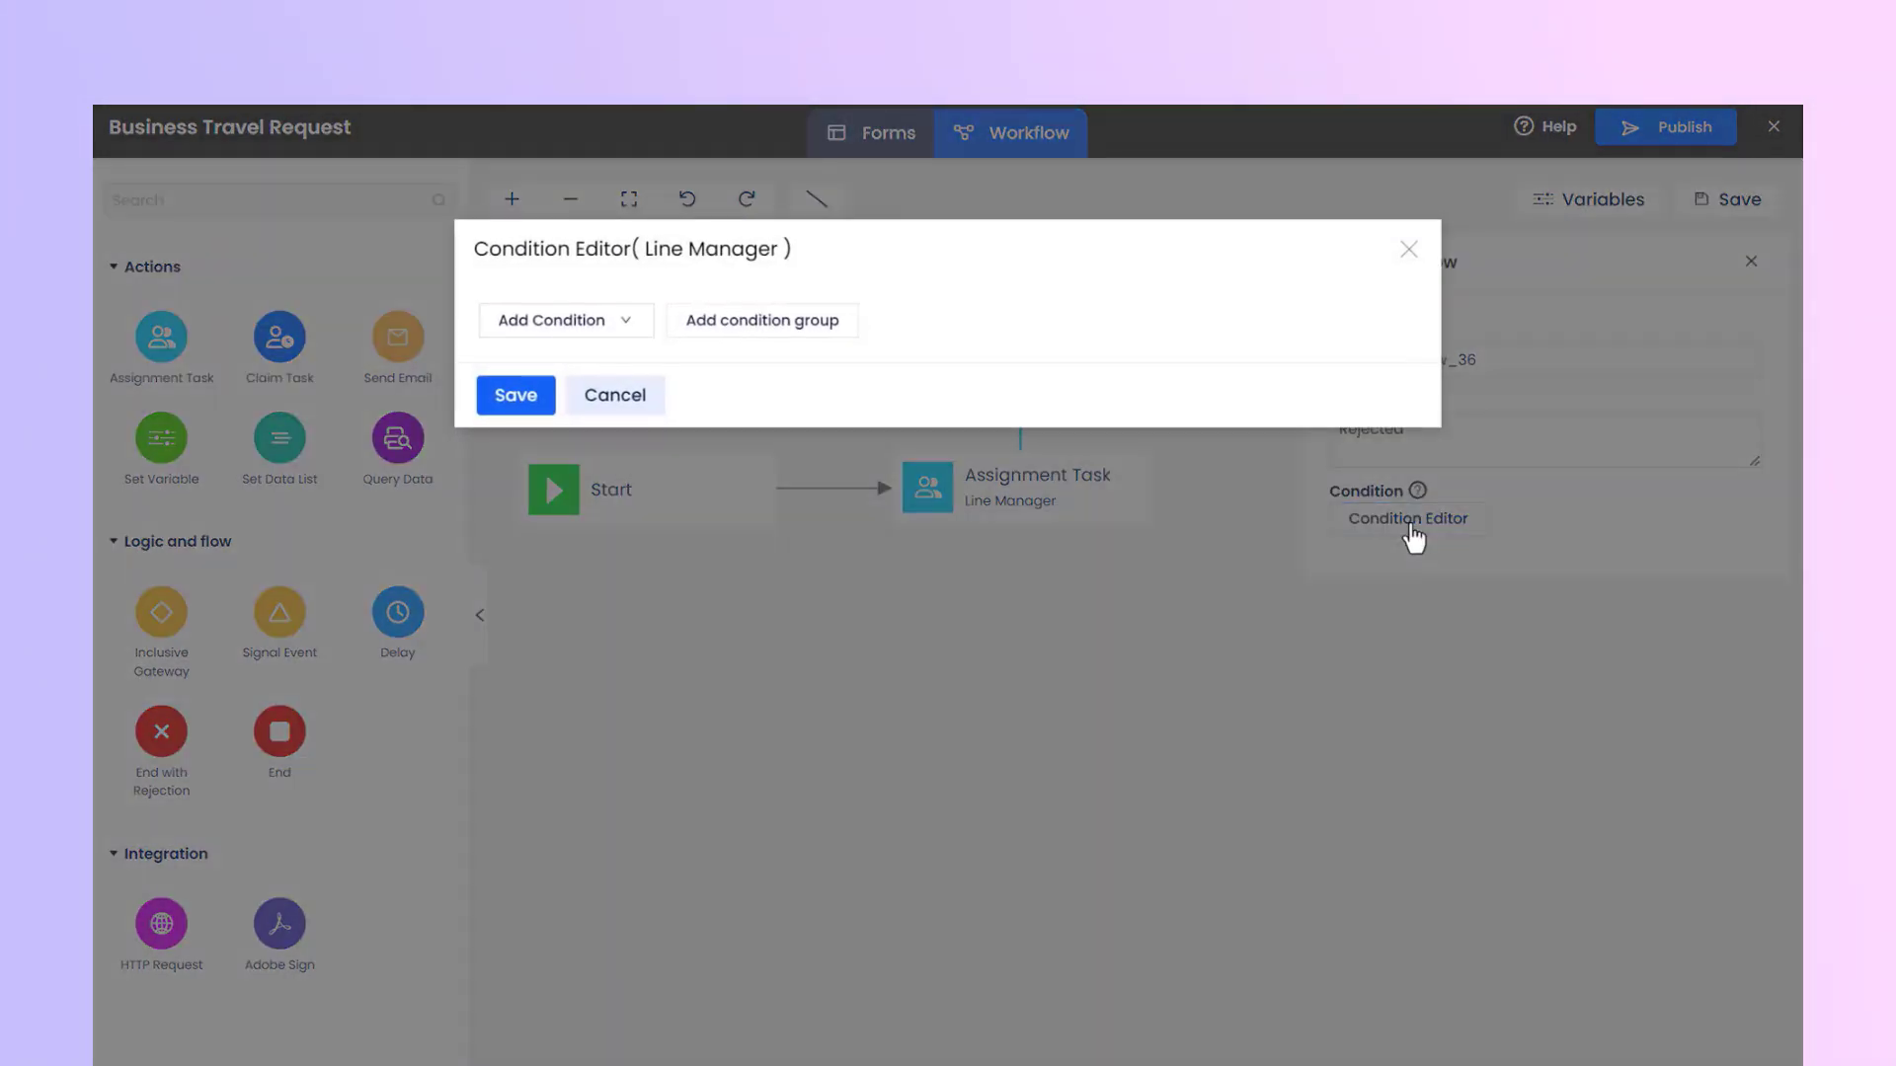
pyautogui.click(630, 329)
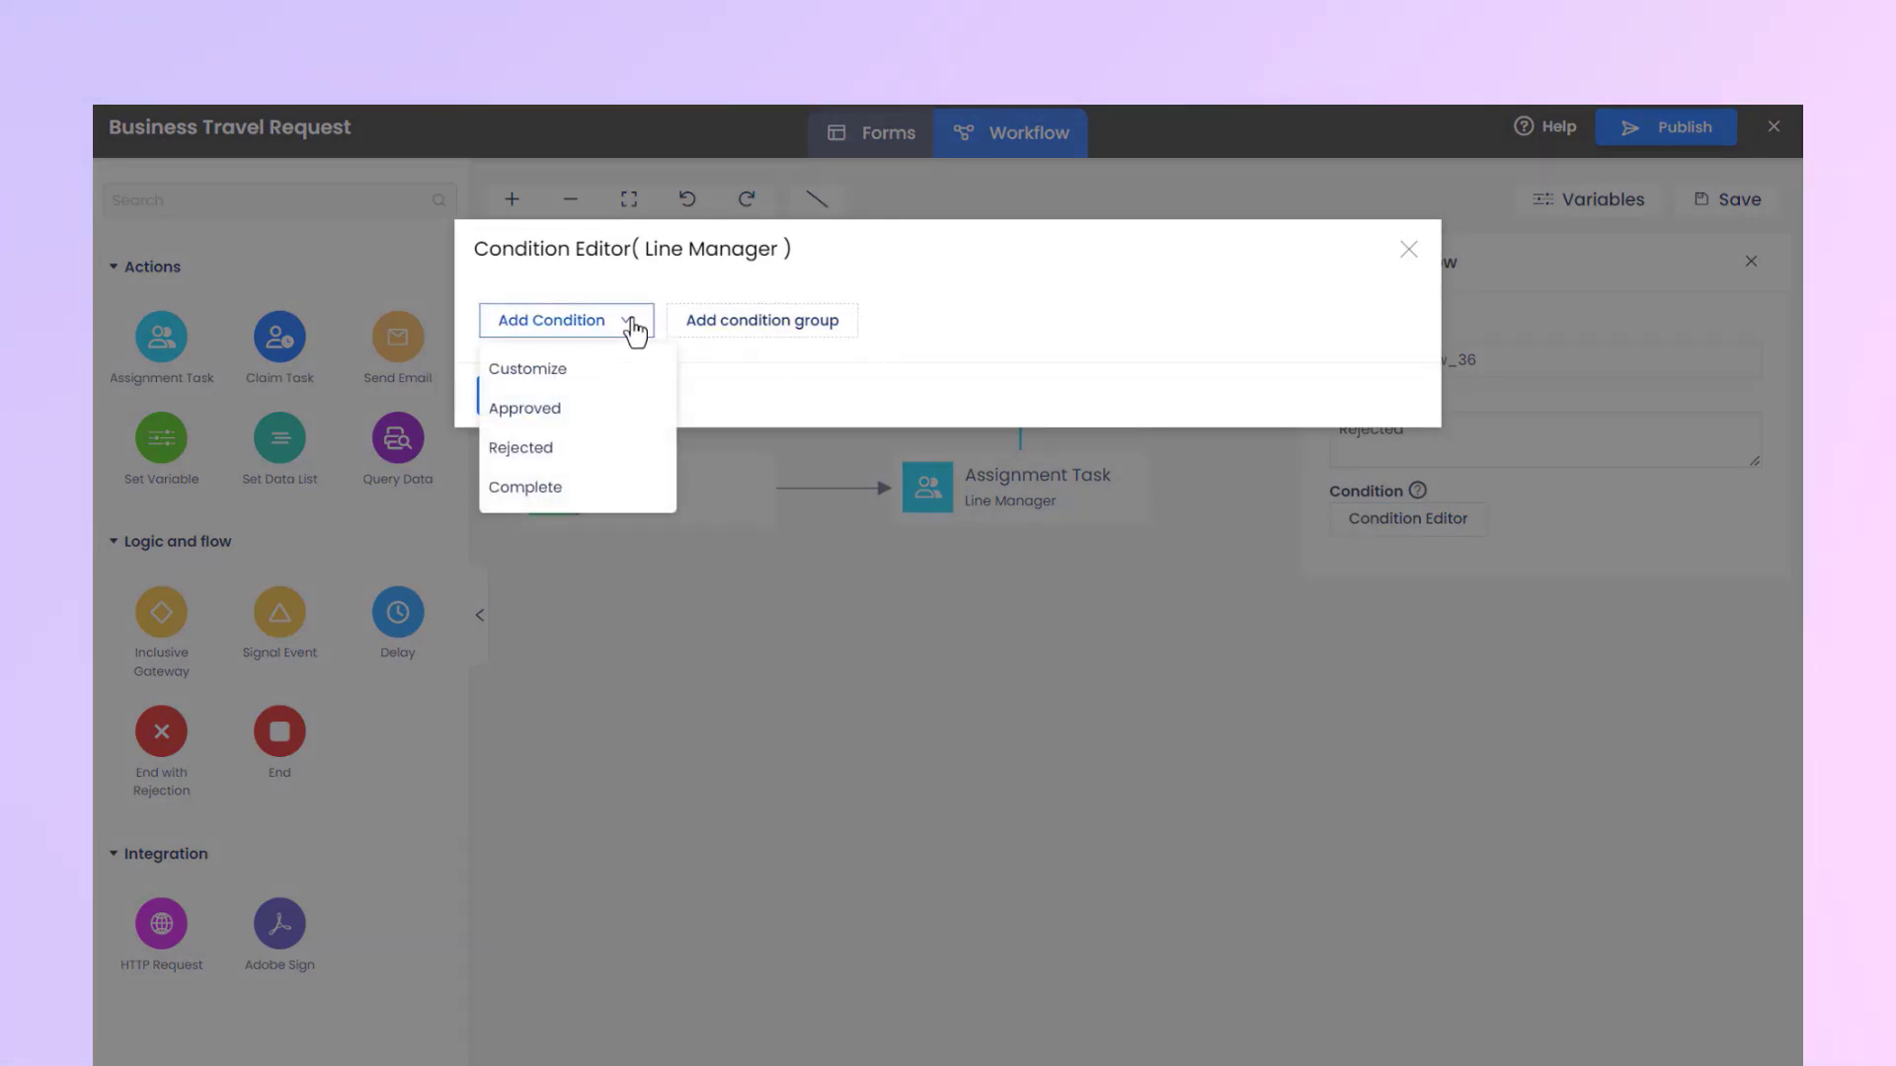
pyautogui.click(605, 449)
pyautogui.click(518, 449)
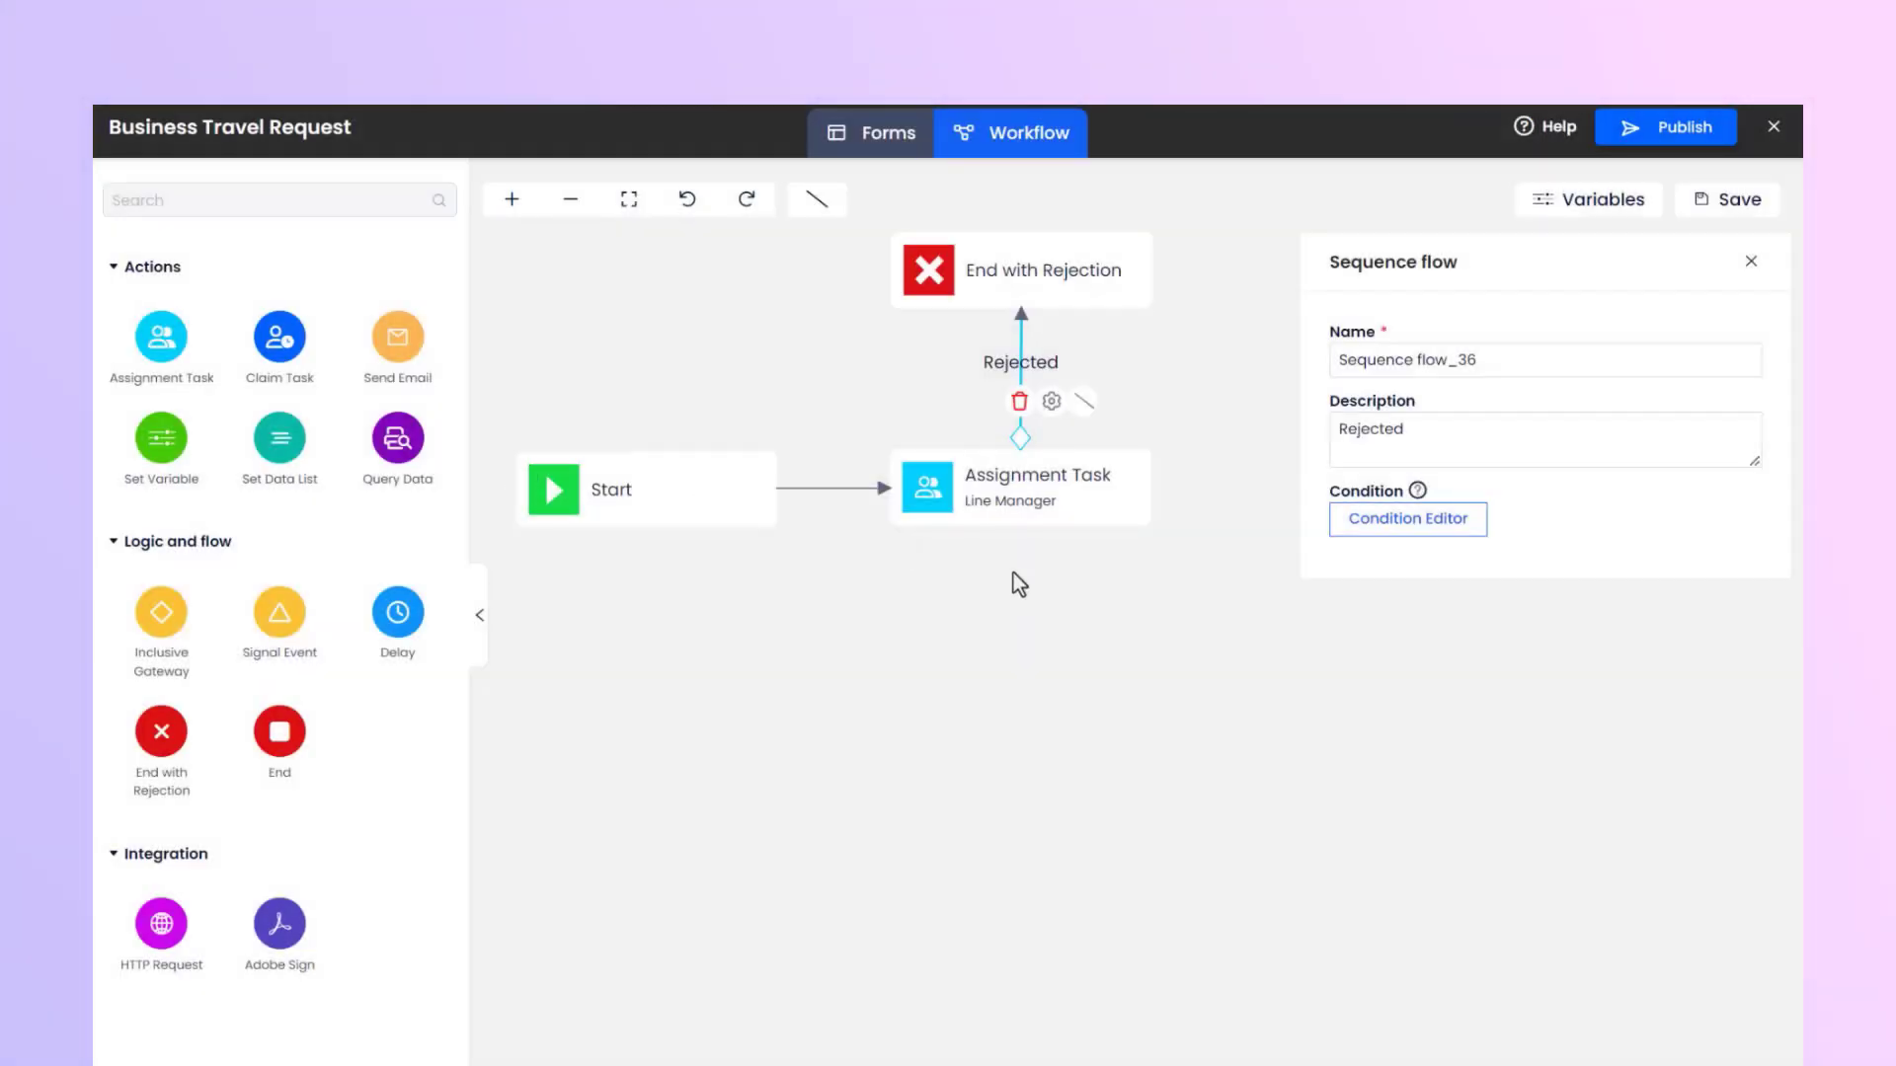
pyautogui.click(1063, 563)
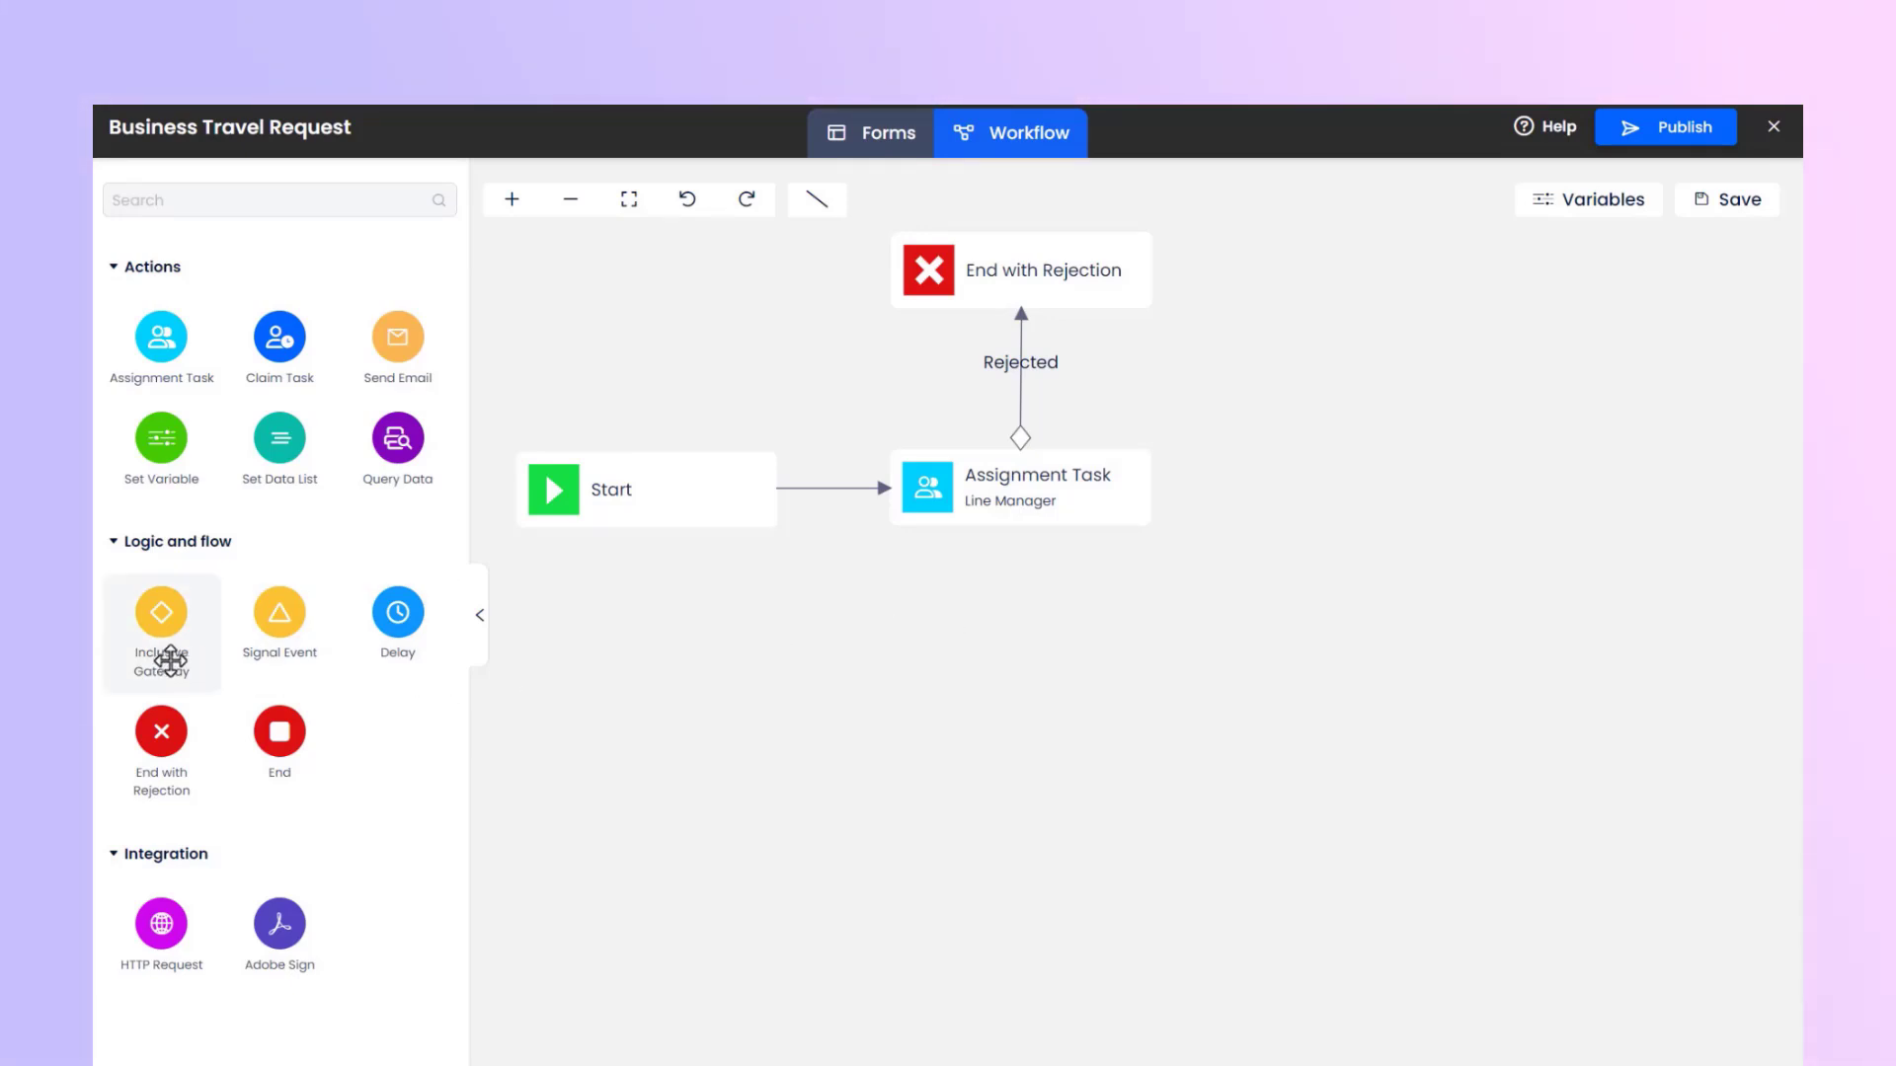
# Add an Inclusive Gateway beyond the Line Manager task and connect the task to it.
pyautogui.moveTo(165, 664); pyautogui.dragTo(1364, 483)
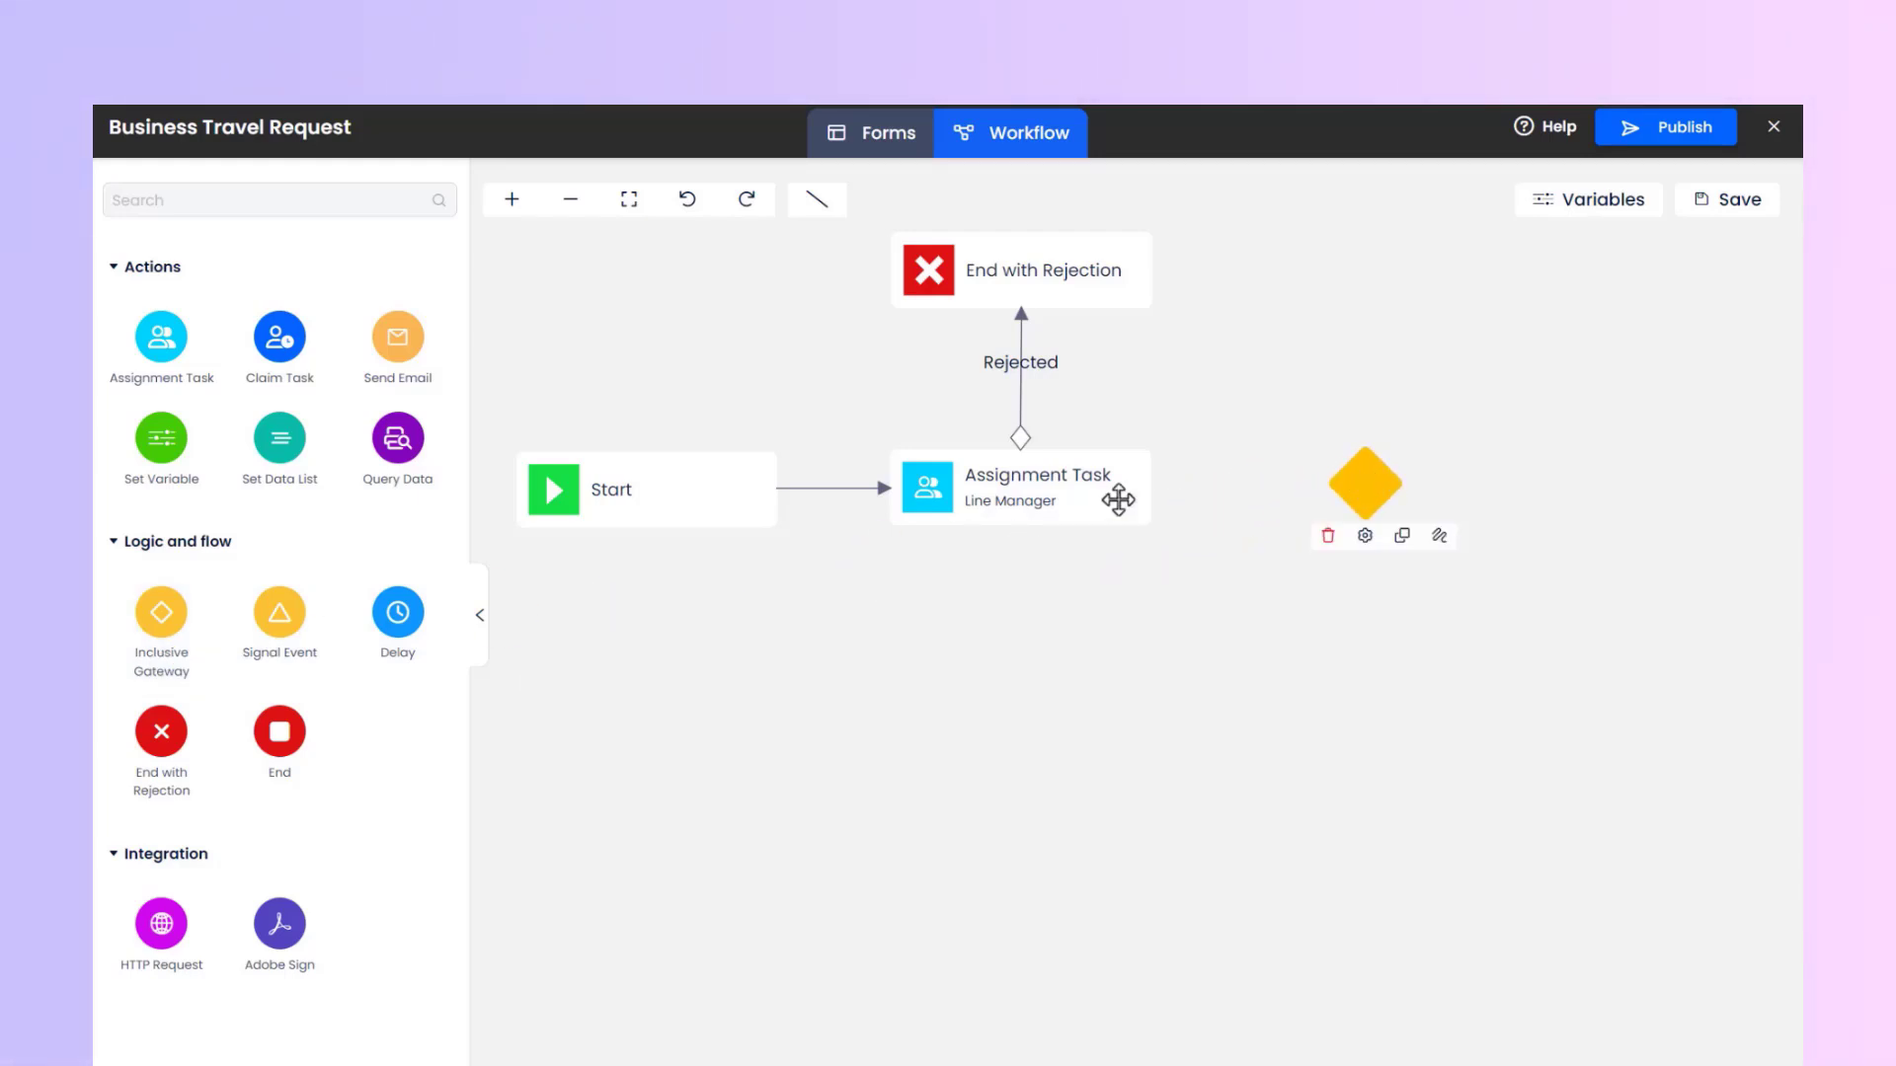
pyautogui.click(1046, 496)
pyautogui.moveTo(1094, 539)
pyautogui.mouseDown()
pyautogui.moveTo(1235, 487)
pyautogui.moveTo(1360, 484)
pyautogui.mouseUp()
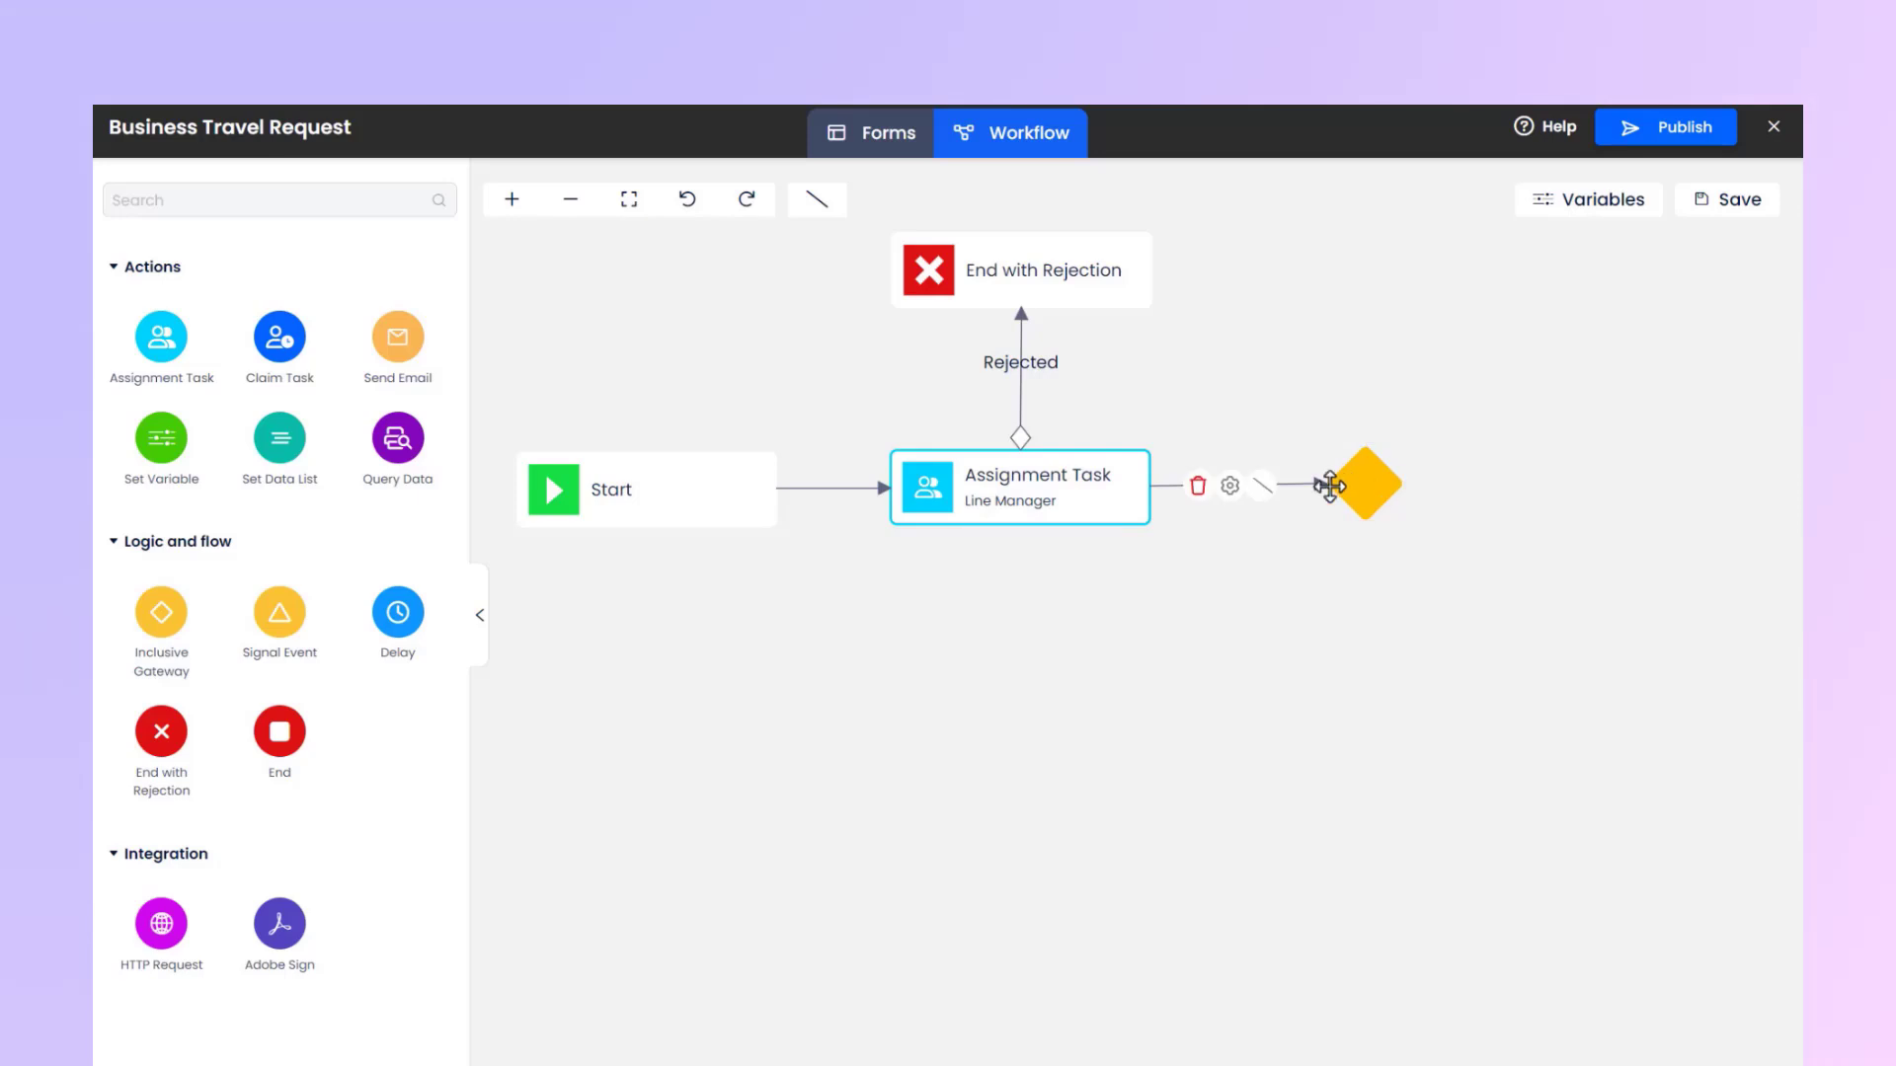
# Describe the flow from Line Manager to the gateway as "Approved" and give it the Approved condition.
pyautogui.click(1231, 488)
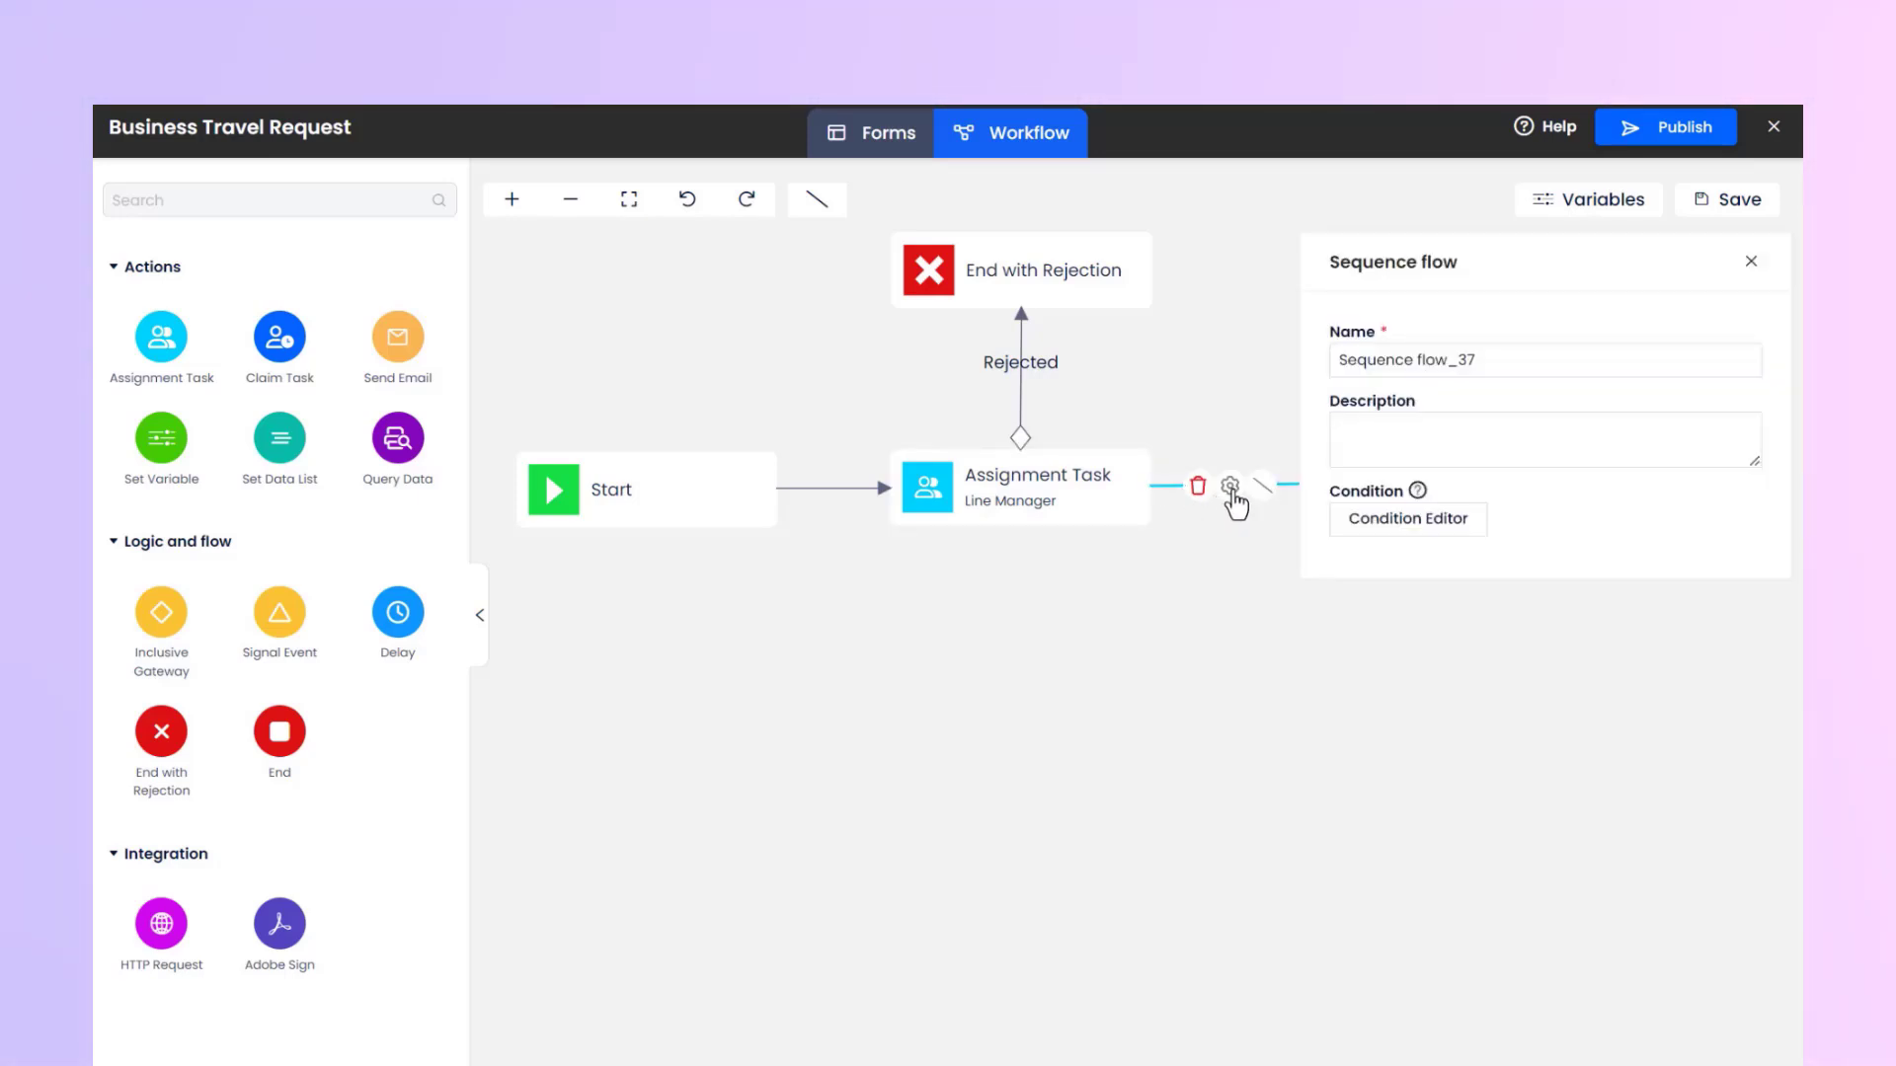
pyautogui.click(1451, 457)
pyautogui.write('Approved')
pyautogui.click(1528, 498)
pyautogui.click(1408, 518)
pyautogui.click(561, 317)
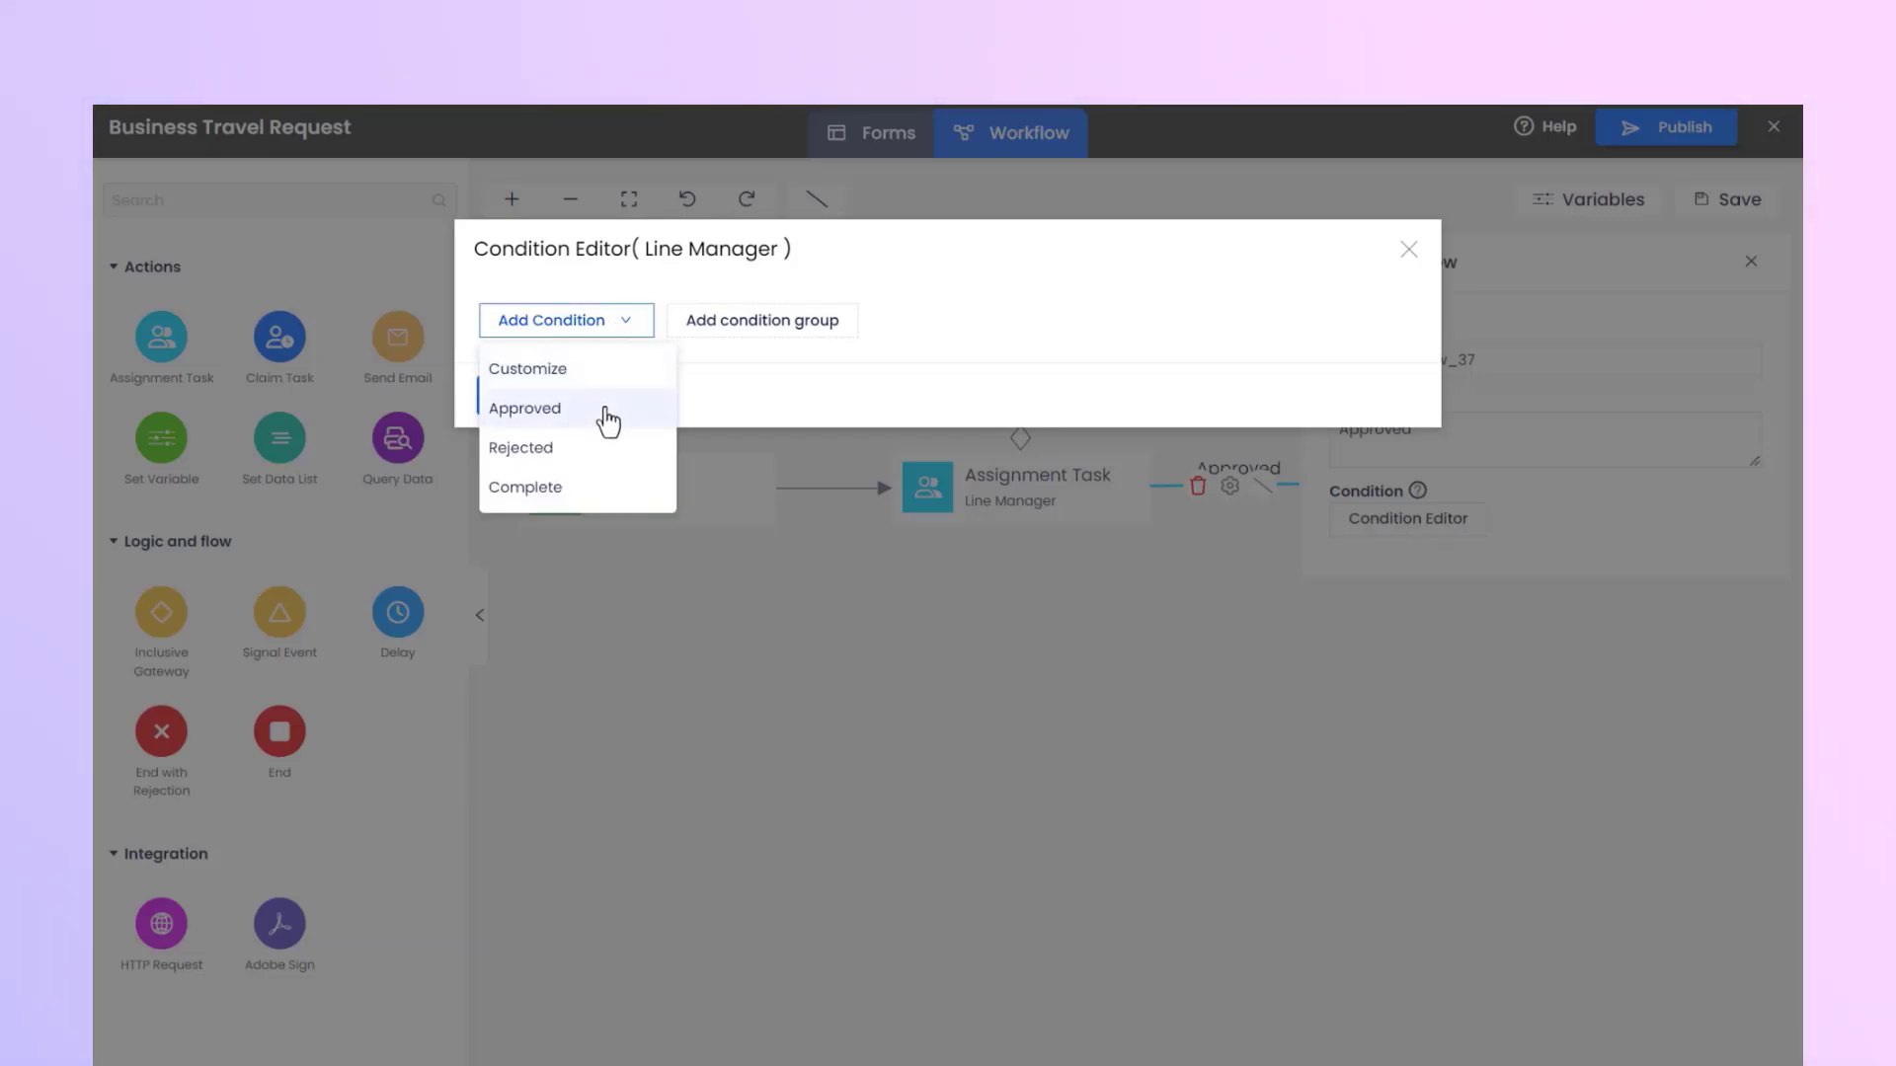
pyautogui.click(613, 419)
pyautogui.click(515, 449)
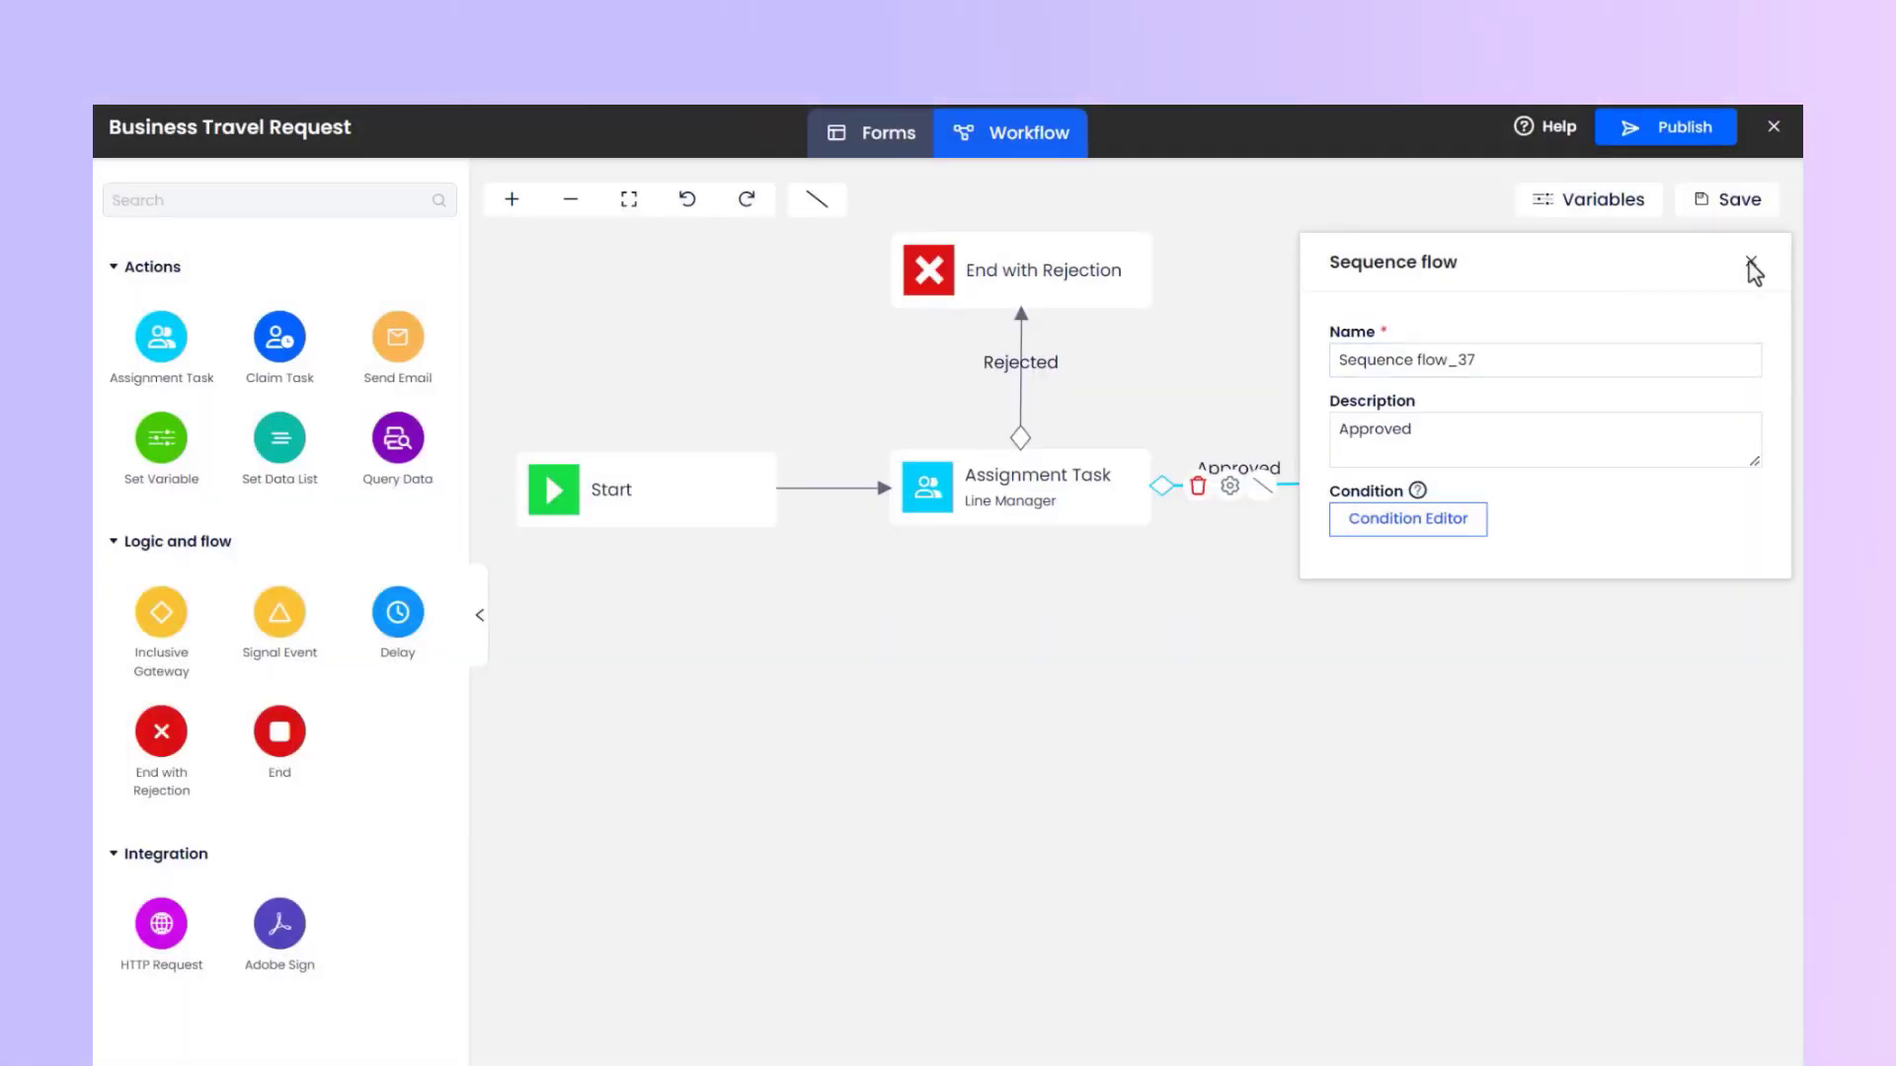
pyautogui.click(1752, 265)
pyautogui.click(1347, 541)
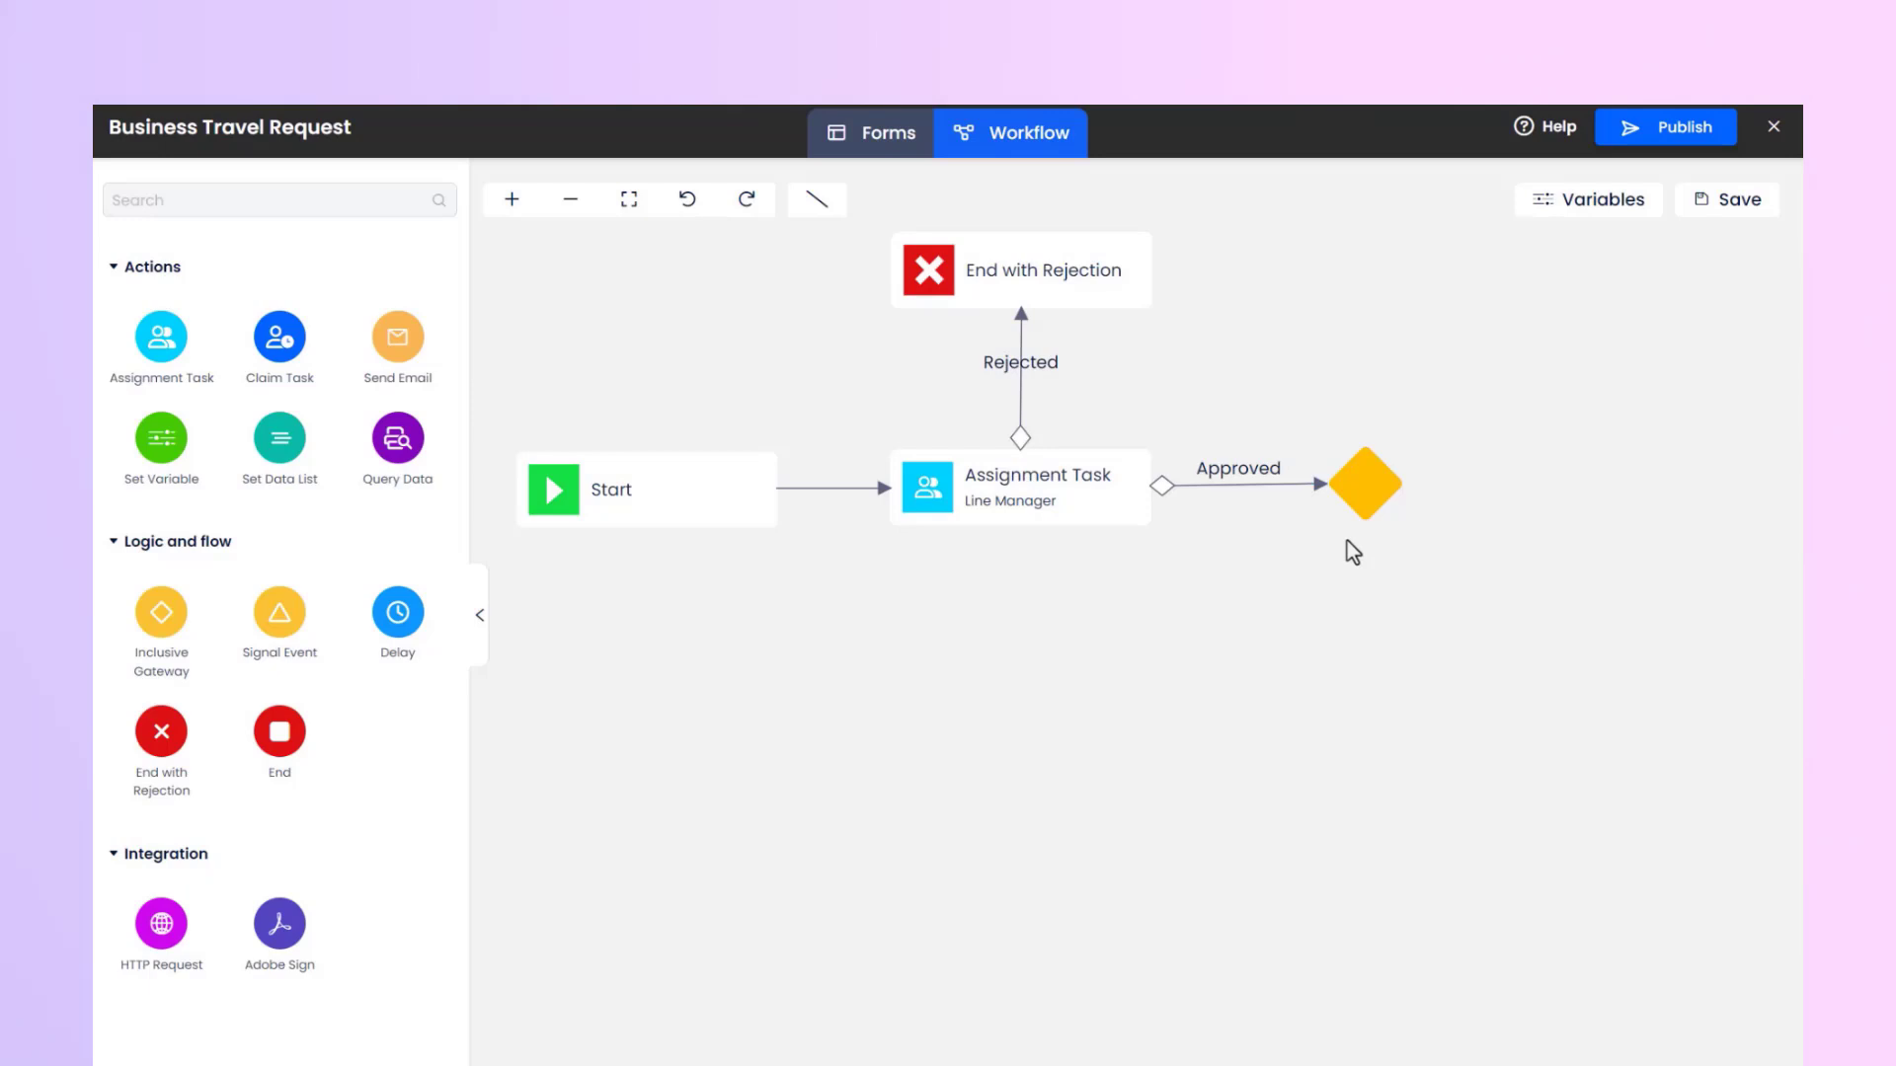
# Add a Set Data List node below the gateway and name it Travel Request Records.
pyautogui.click(1365, 486)
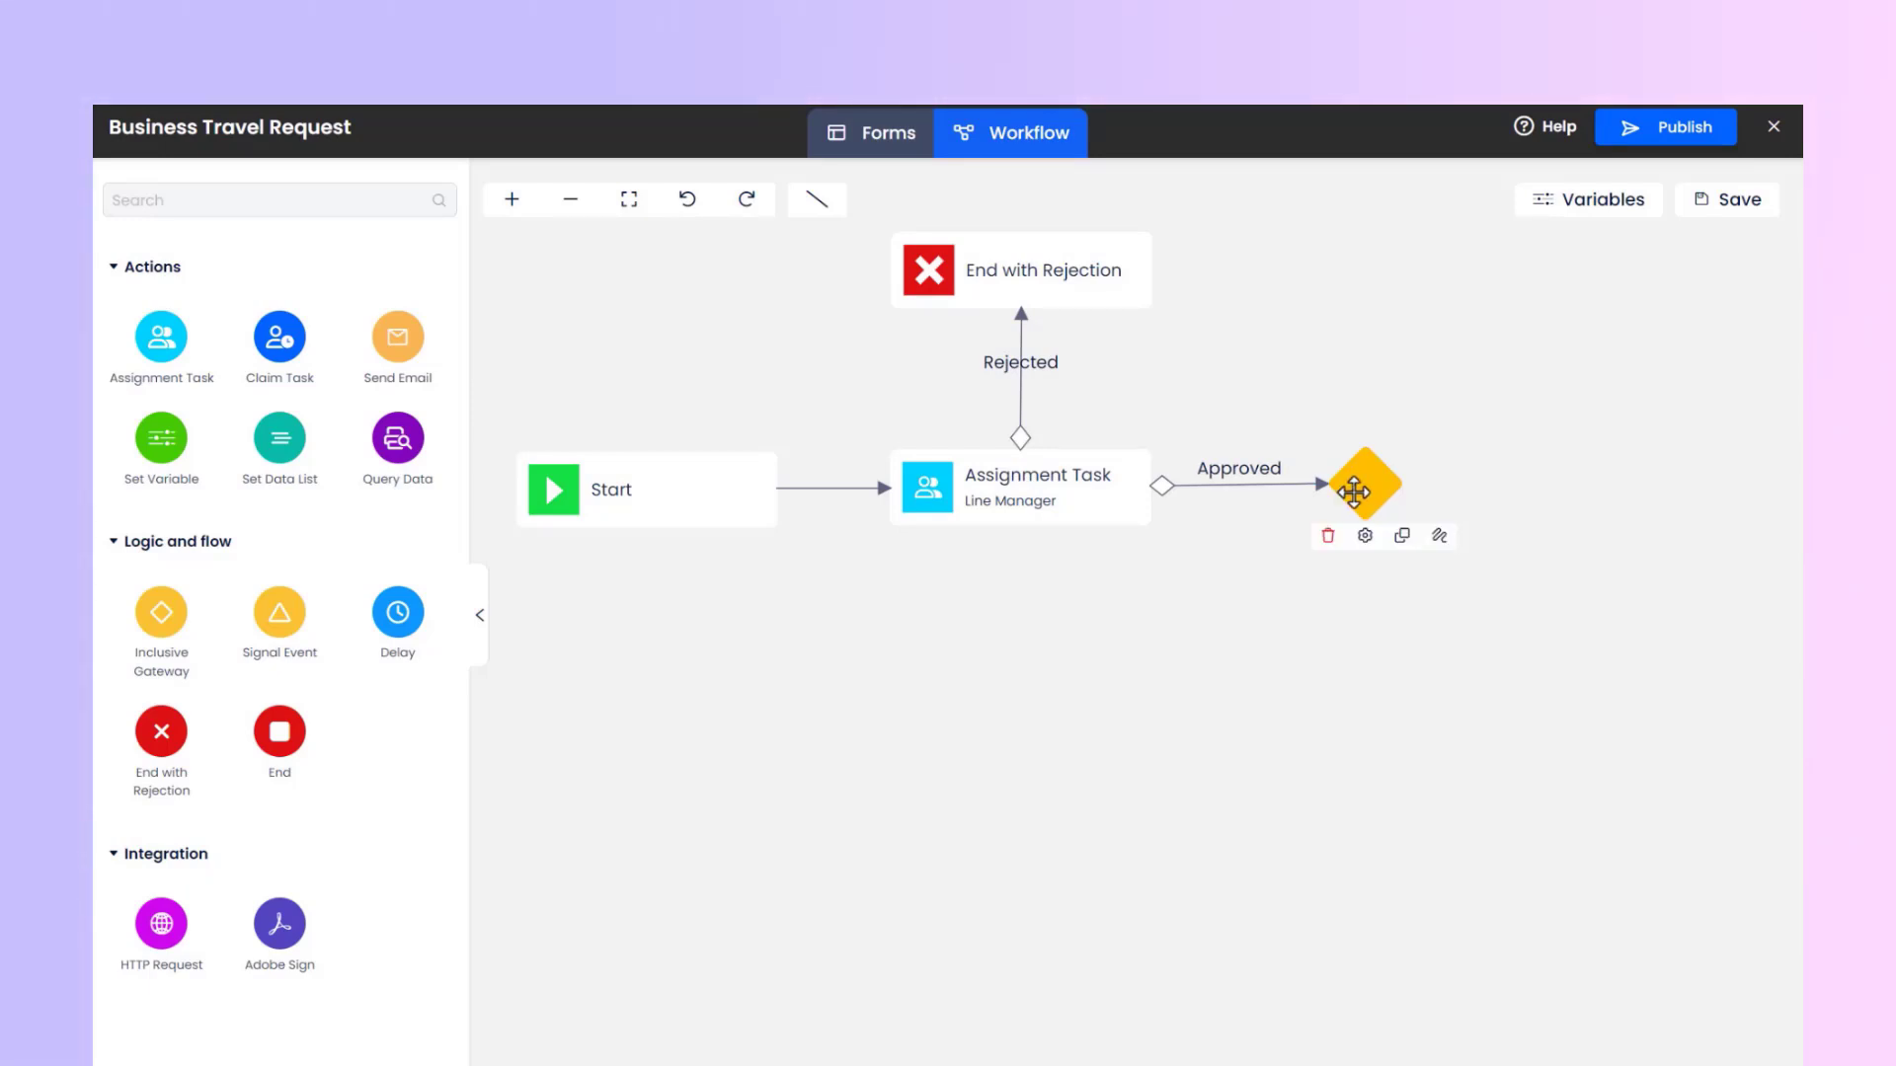
pyautogui.moveTo(279, 472); pyautogui.dragTo(1360, 704)
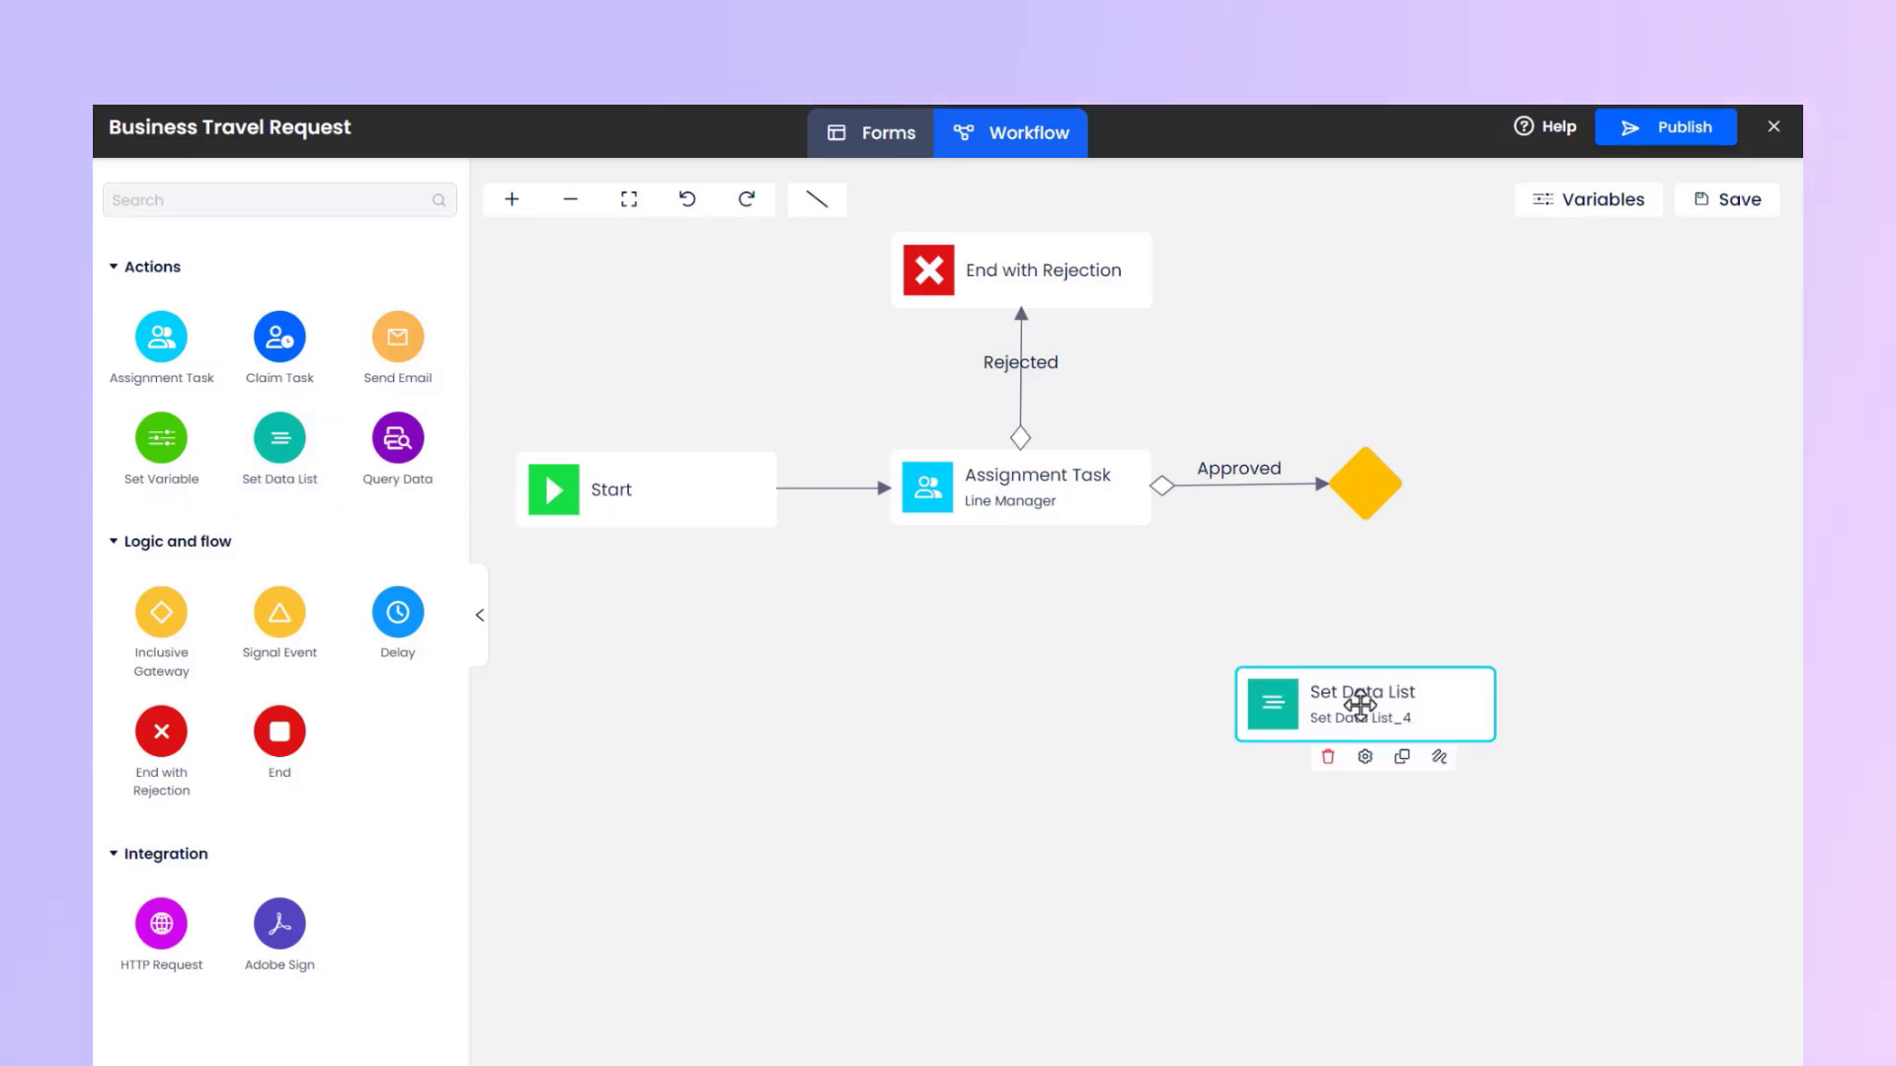
pyautogui.click(1365, 757)
pyautogui.write('Travel Request Records')
# Choose the data list options of the Travel Request Records node and connect the gateway to it.
pyautogui.click(1536, 596)
pyautogui.click(1421, 791)
pyautogui.click(1540, 665)
pyautogui.click(1393, 868)
pyautogui.click(1751, 260)
pyautogui.click(1361, 493)
pyautogui.moveTo(1442, 542); pyautogui.dragTo(1365, 701)
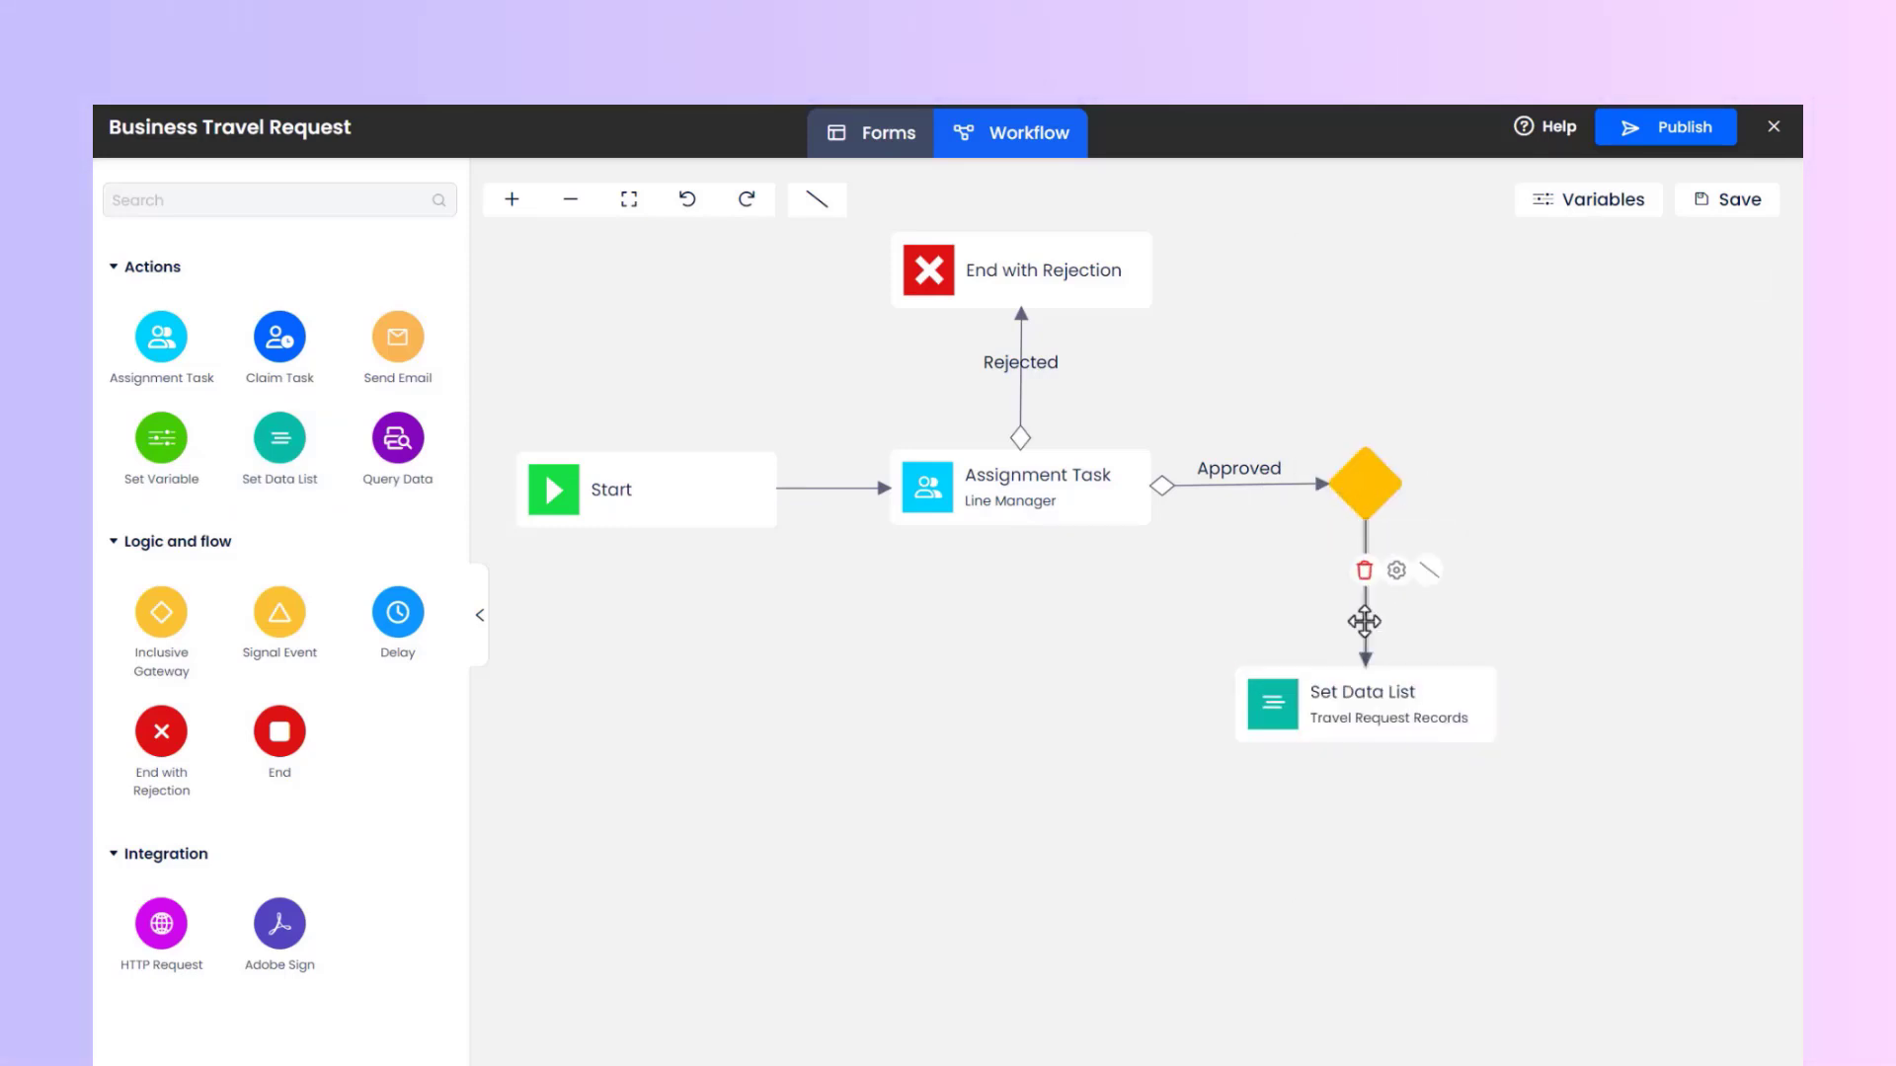
# Describe the gateway's flow to Travel Request Records as "No reservation", with the condition that both Reserve workflow variables equal No.
pyautogui.click(1396, 570)
pyautogui.click(1433, 442)
pyautogui.write('No reservation')
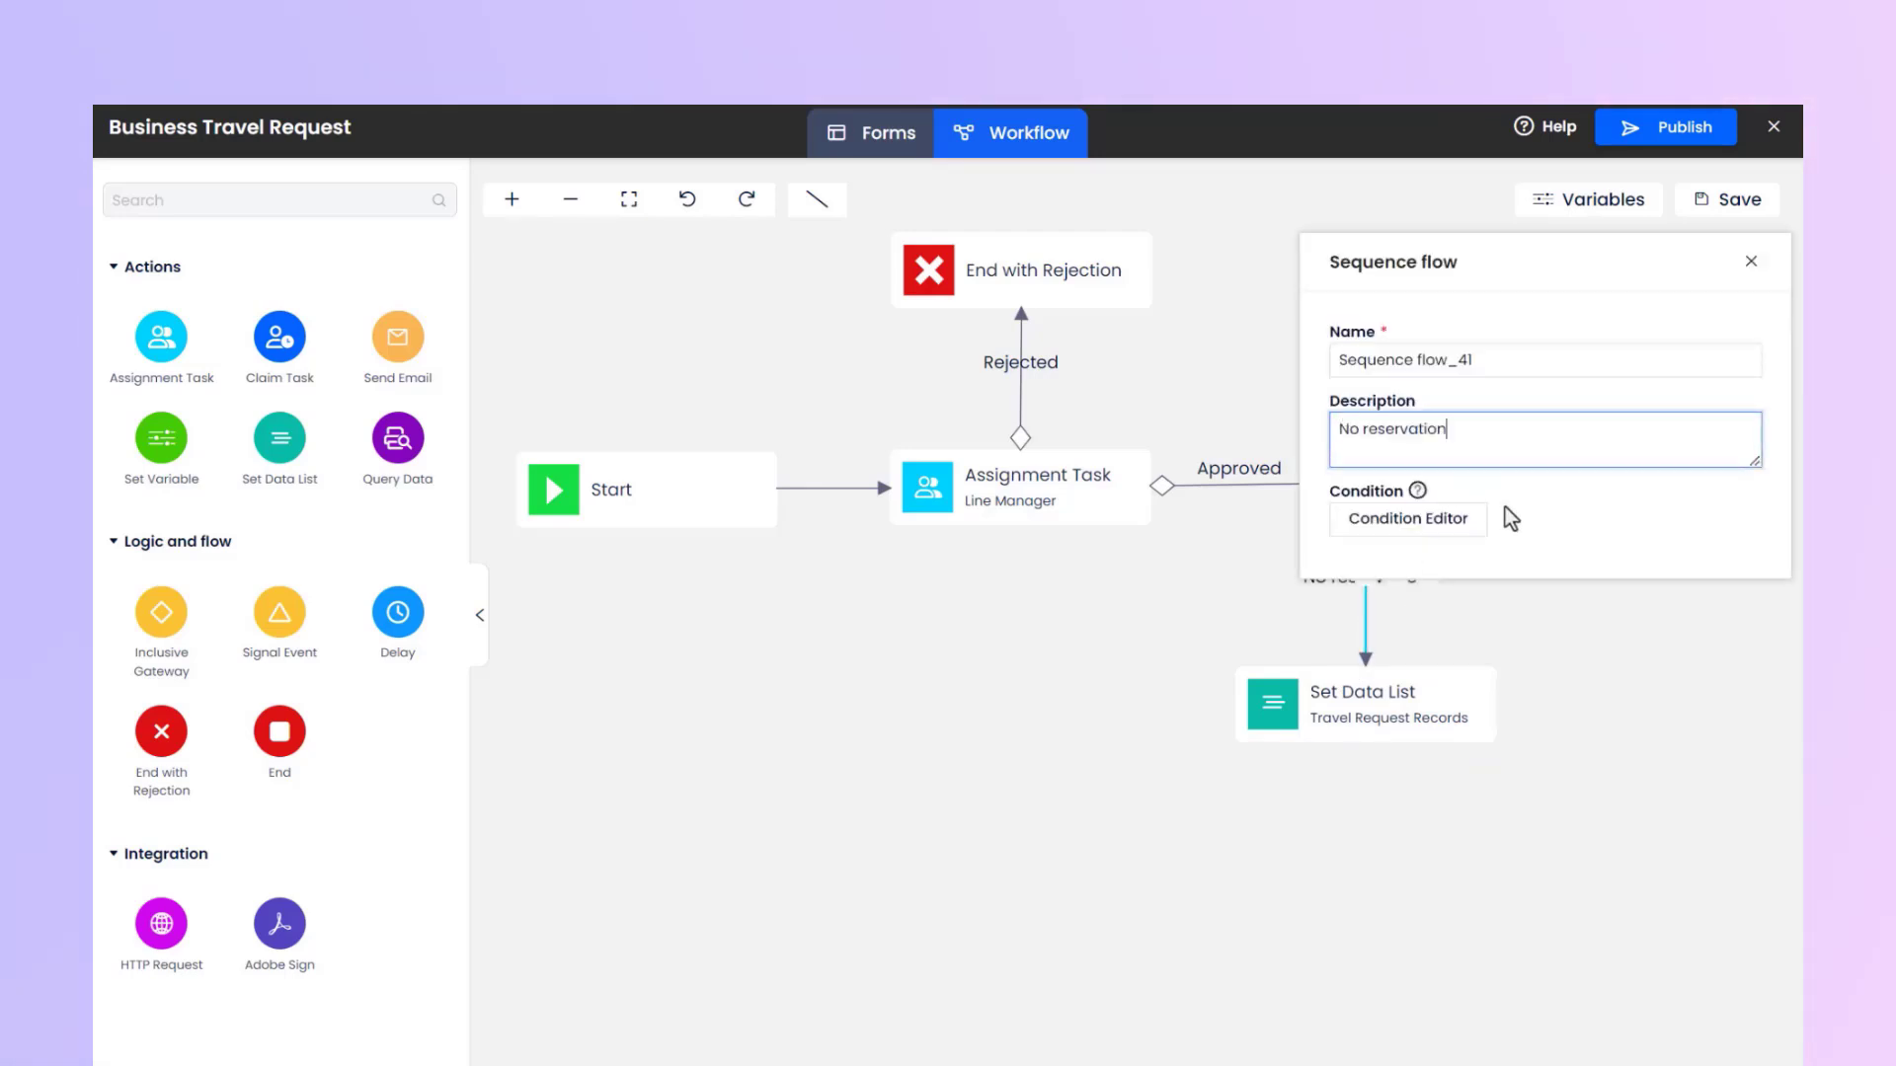
pyautogui.click(1387, 530)
pyautogui.click(583, 318)
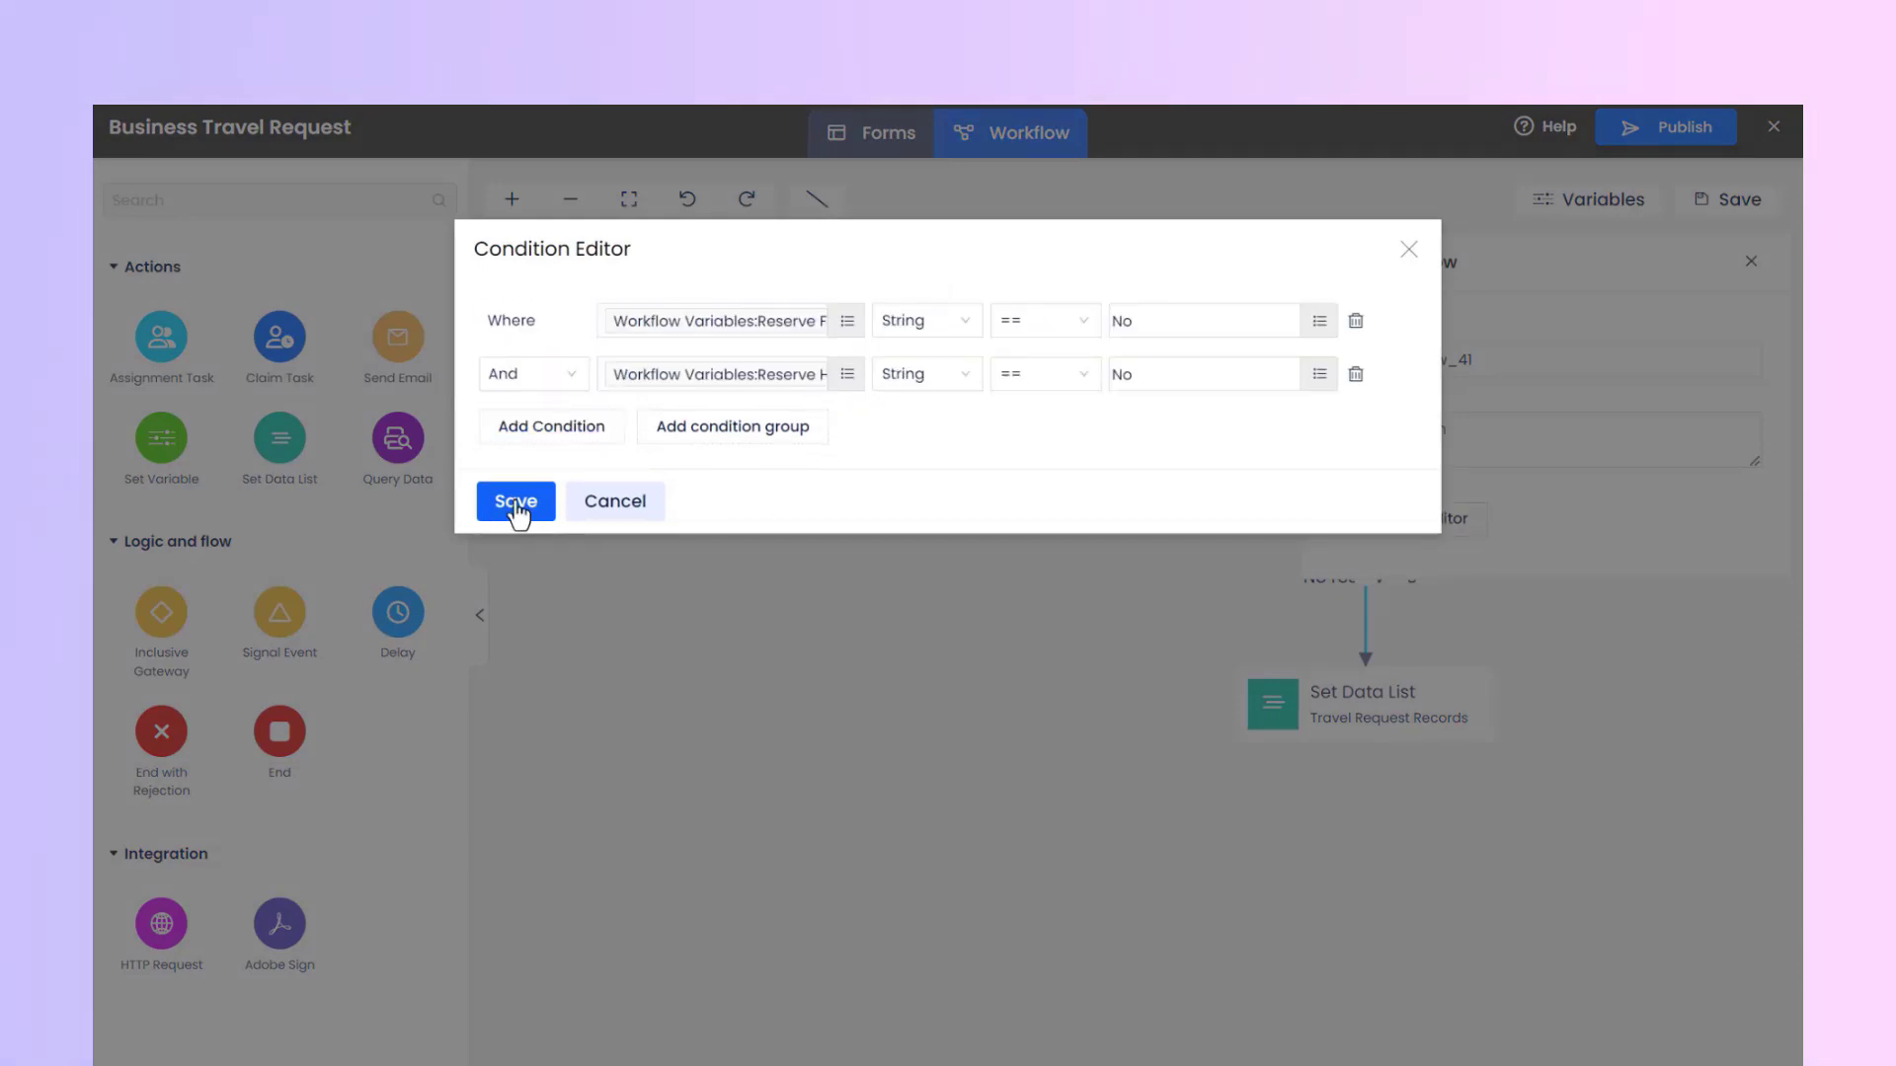
pyautogui.click(516, 501)
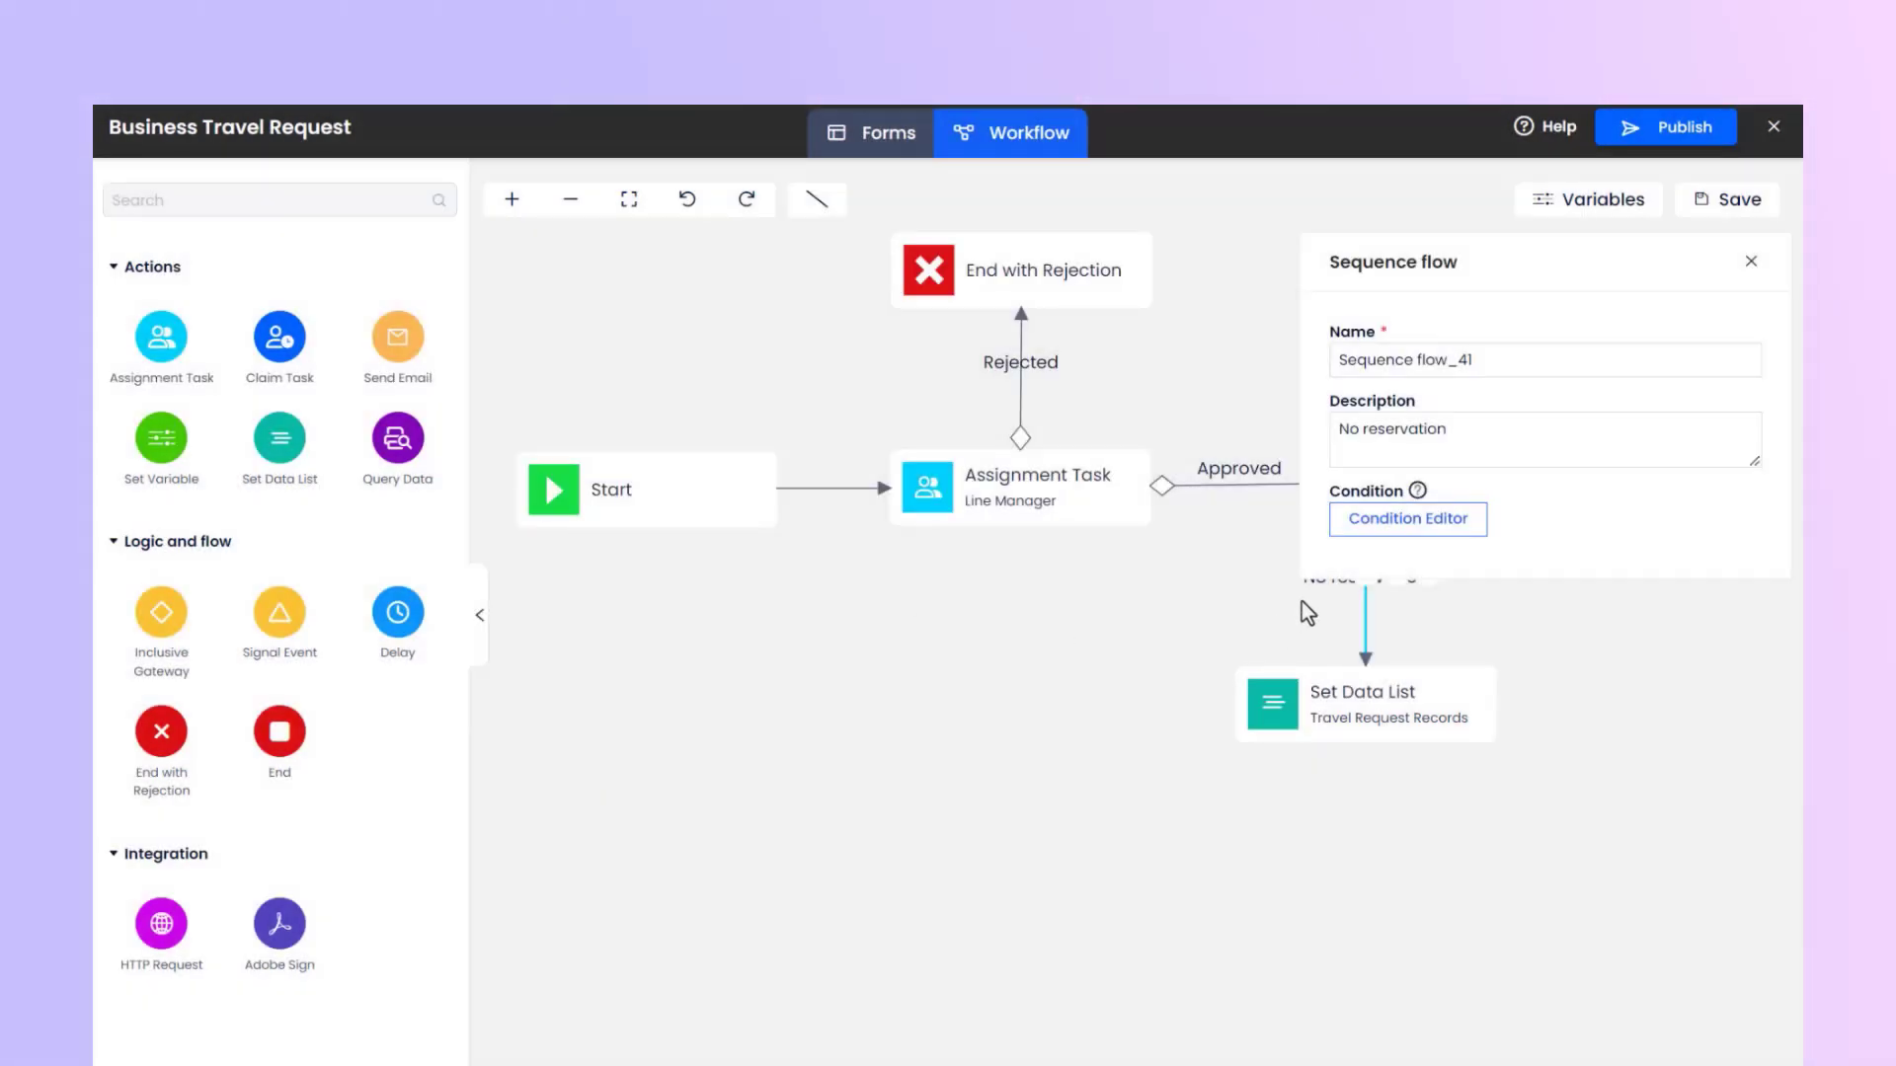
pyautogui.click(1468, 619)
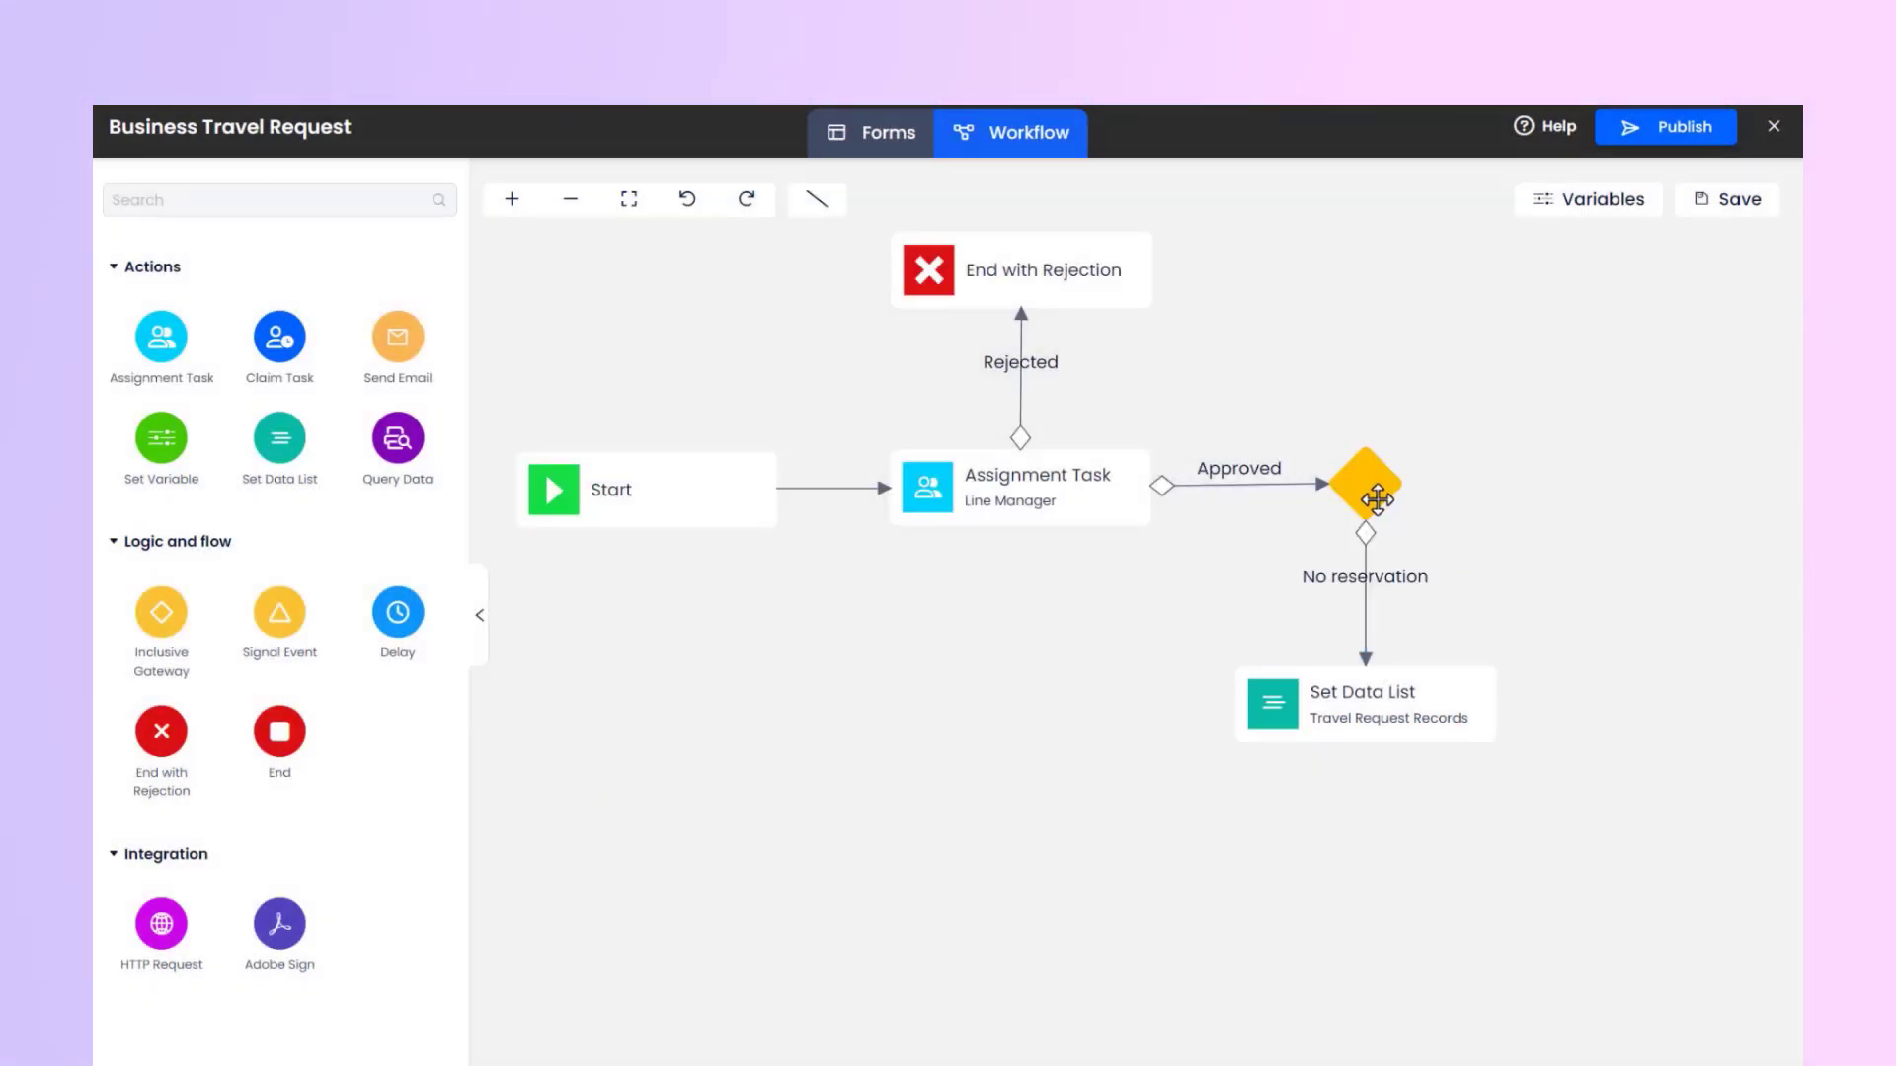
# Add an Assignment Task on the far side of the gateway and name it Travel Assistant.
pyautogui.moveTo(175, 367); pyautogui.dragTo(1650, 484)
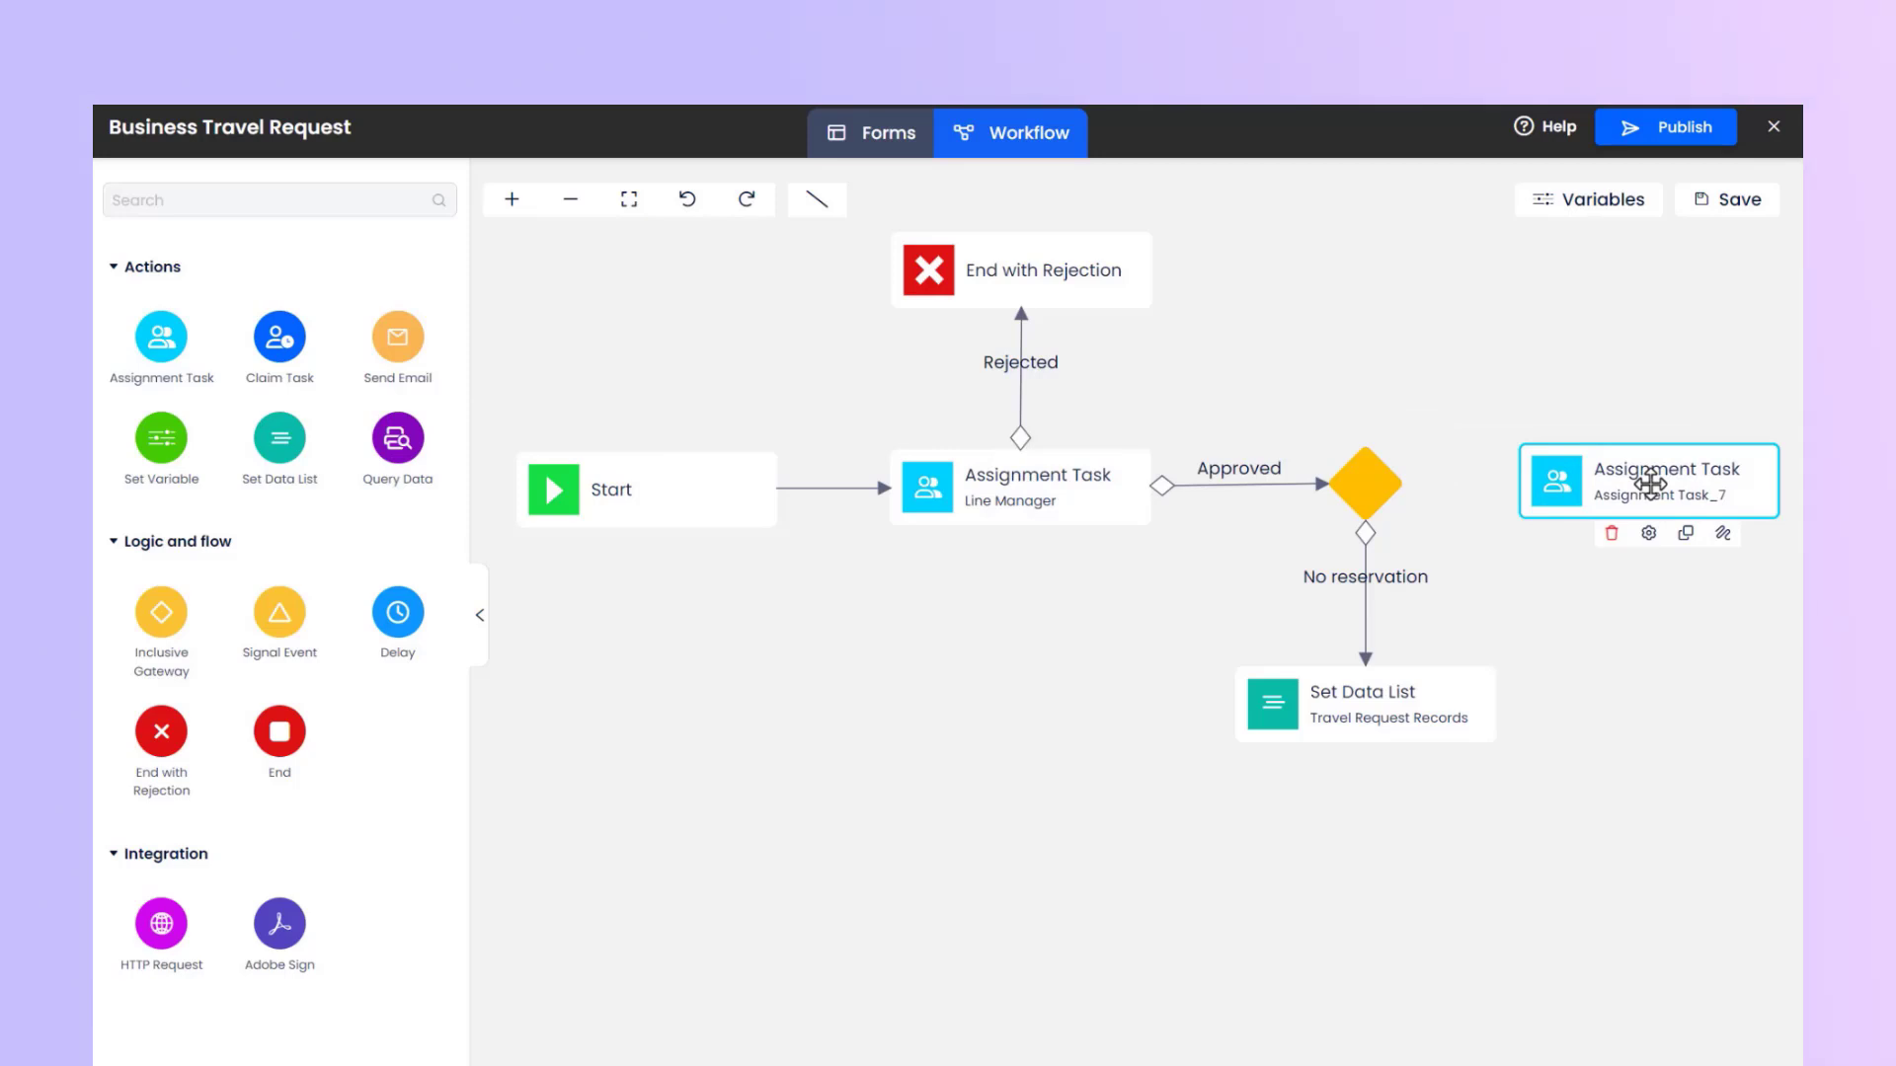
pyautogui.click(1648, 534)
pyautogui.write('Travel Assistant')
# Assign the Travel Assistant task to all users of PMO in the Assignee Editor.
pyautogui.click(1473, 582)
pyautogui.click(669, 361)
pyautogui.click(956, 402)
pyautogui.click(504, 597)
pyautogui.click(780, 553)
pyautogui.click(997, 474)
pyautogui.click(1135, 679)
pyautogui.click(509, 742)
pyautogui.click(605, 448)
pyautogui.click(608, 523)
# Set the task form of the Travel Assistant task to Approval of Travel Assistant.
pyautogui.scroll(-2, 1519, 660)
pyautogui.click(1501, 586)
pyautogui.click(1590, 663)
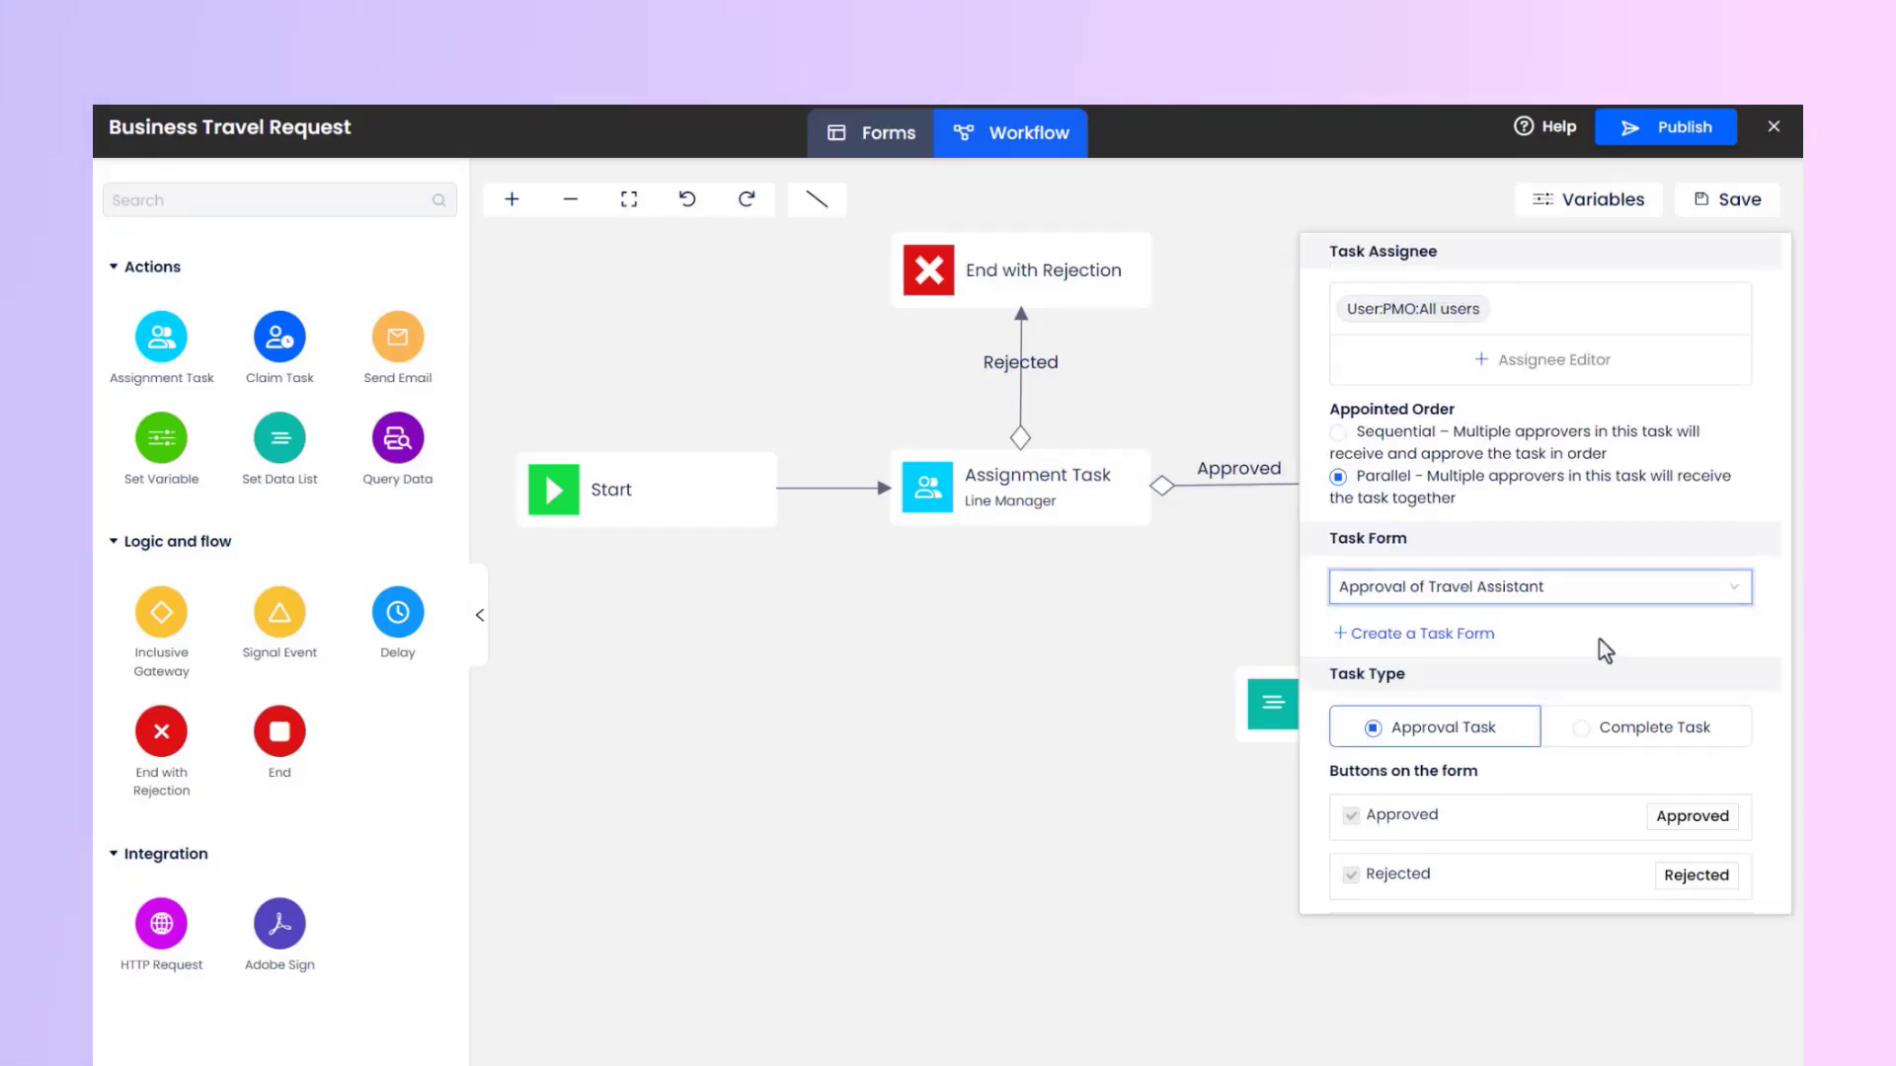
# Make Travel Assistant a Complete Task with the completion condition Any one complete, and close its settings.
pyautogui.scroll(-4, 1599, 640)
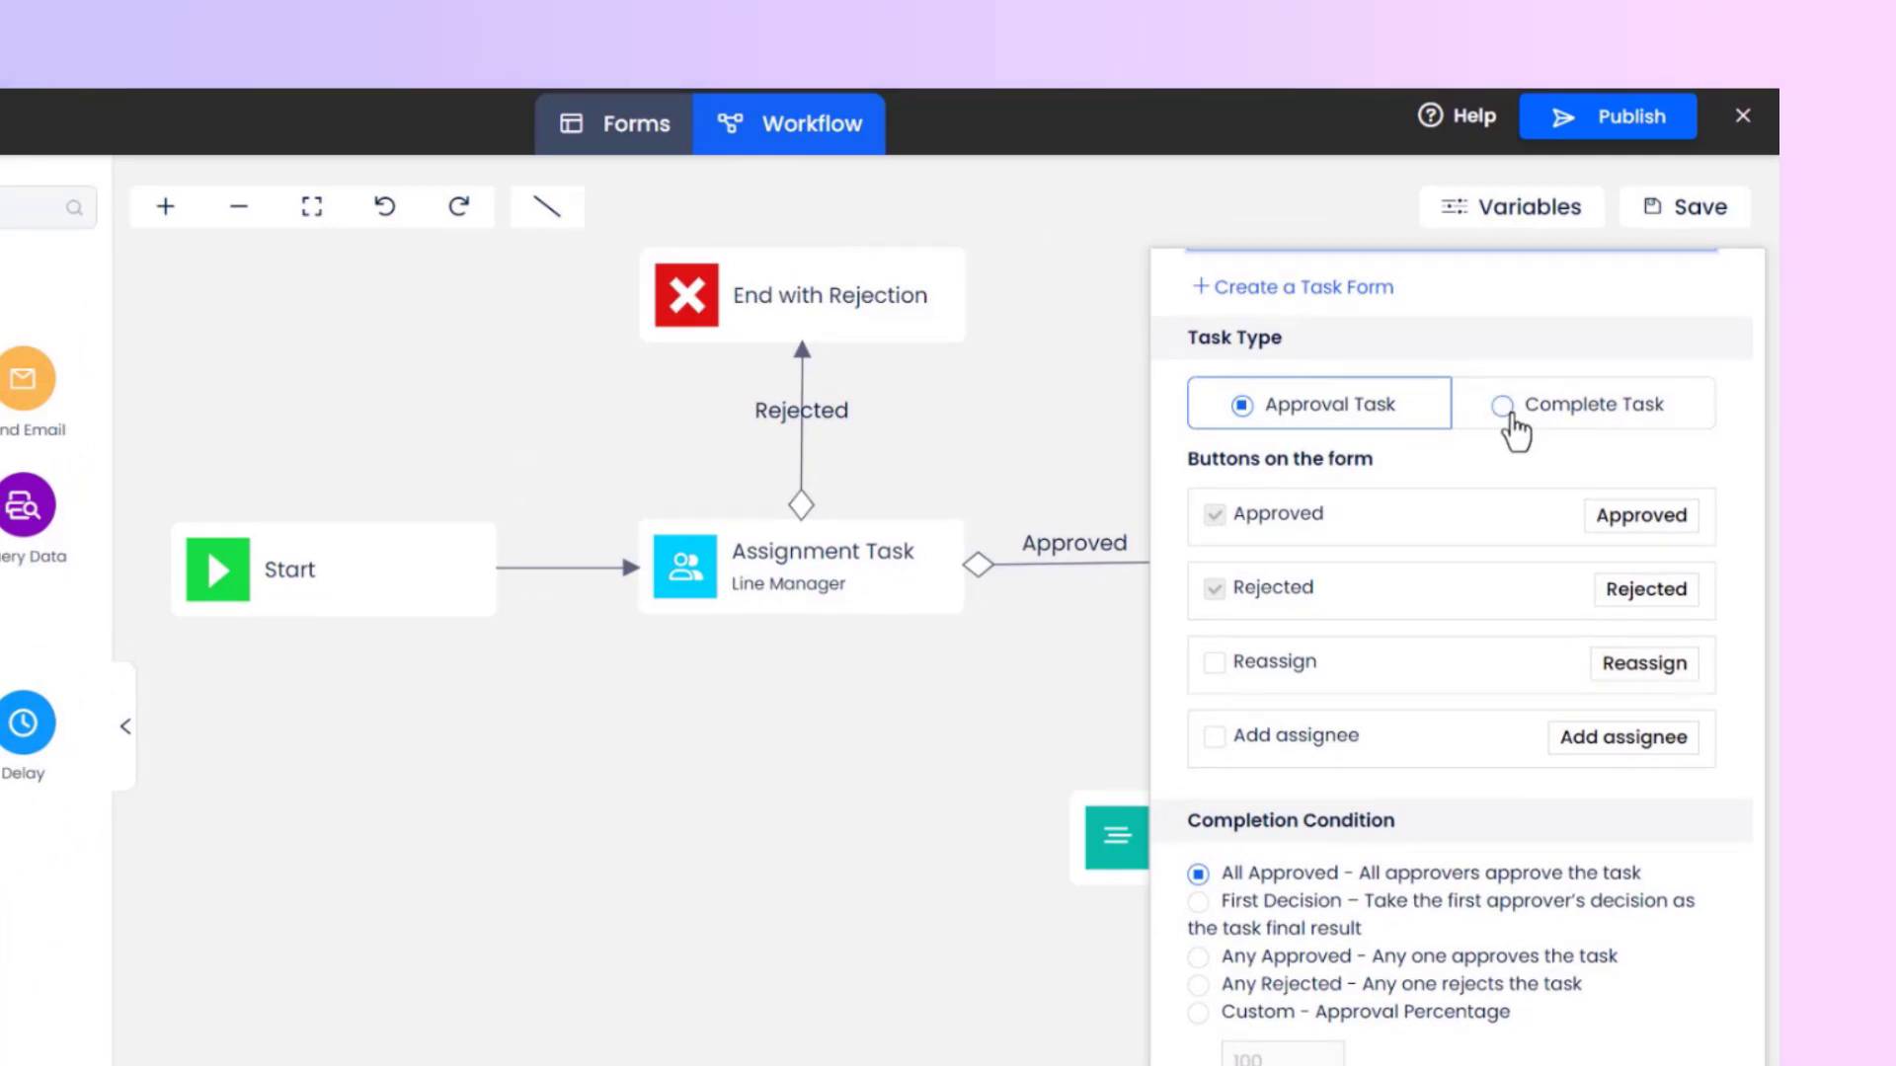
pyautogui.click(1510, 423)
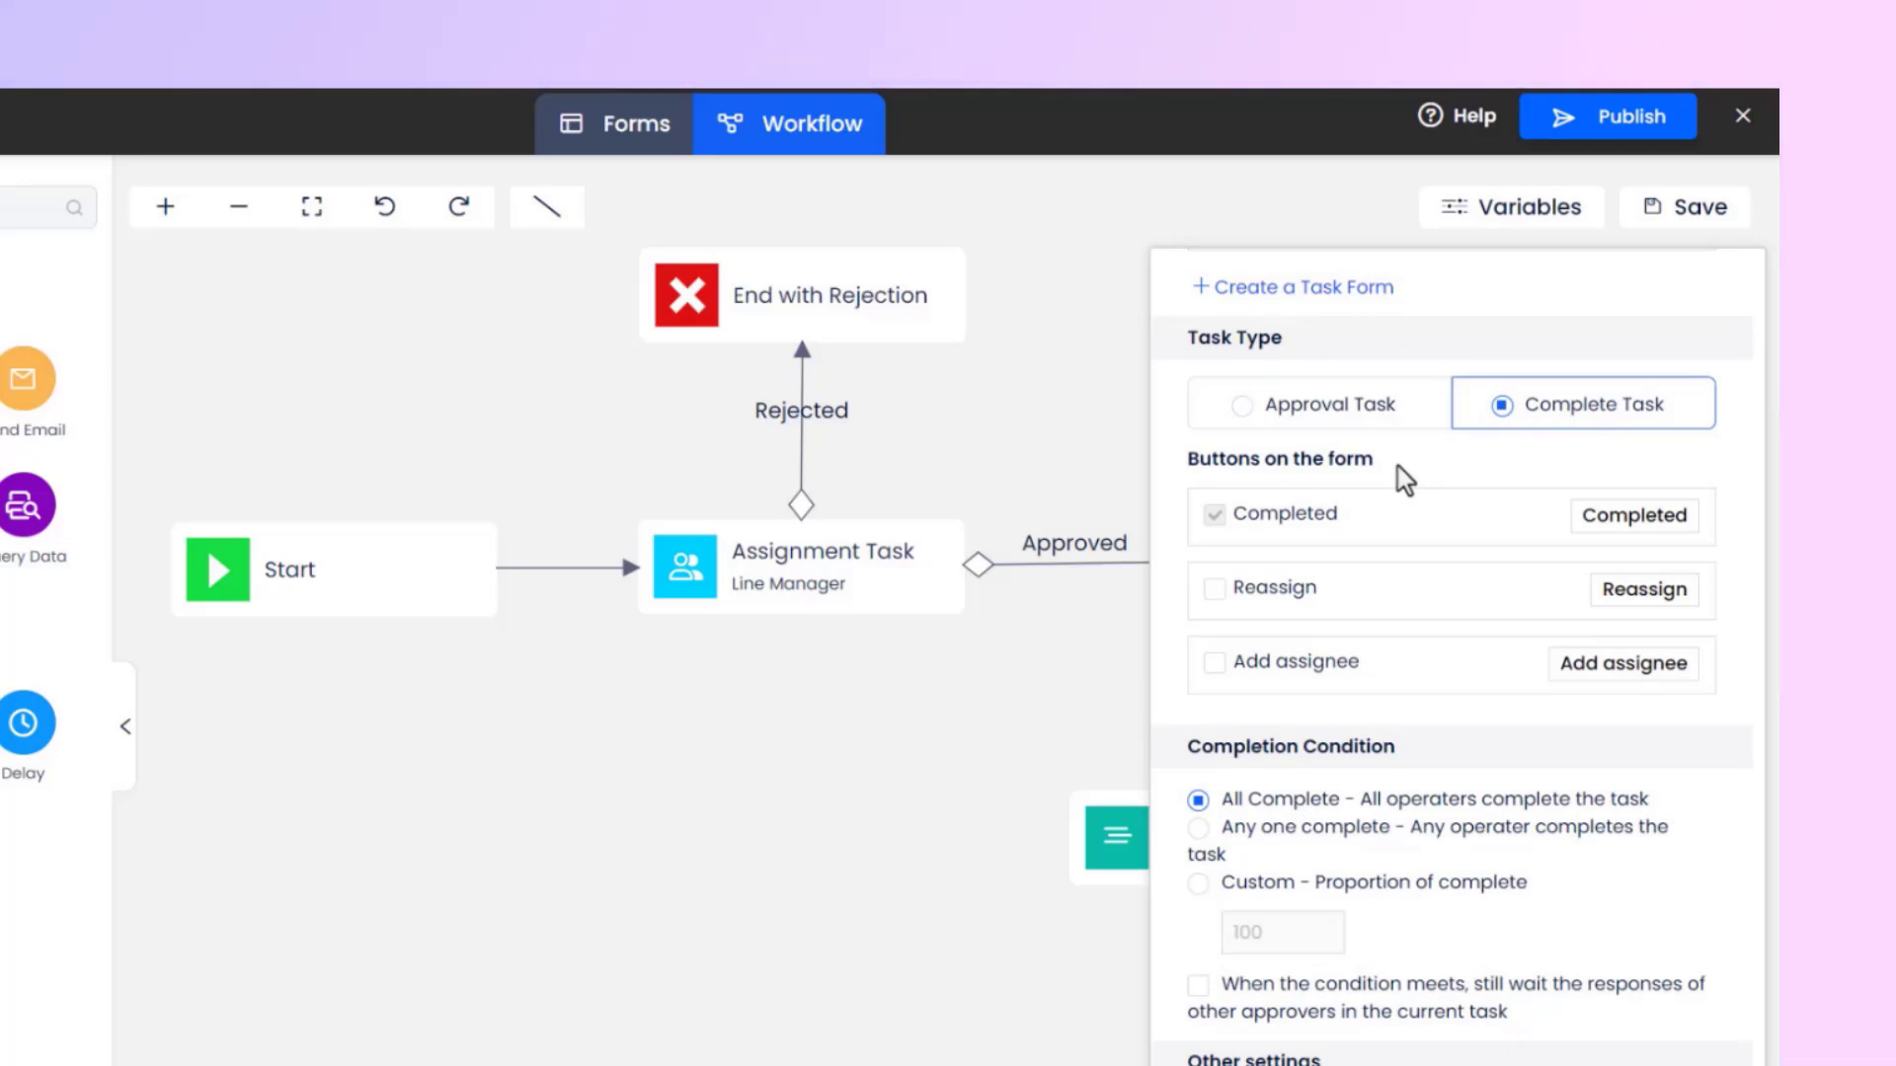
pyautogui.scroll(-3, 1396, 466)
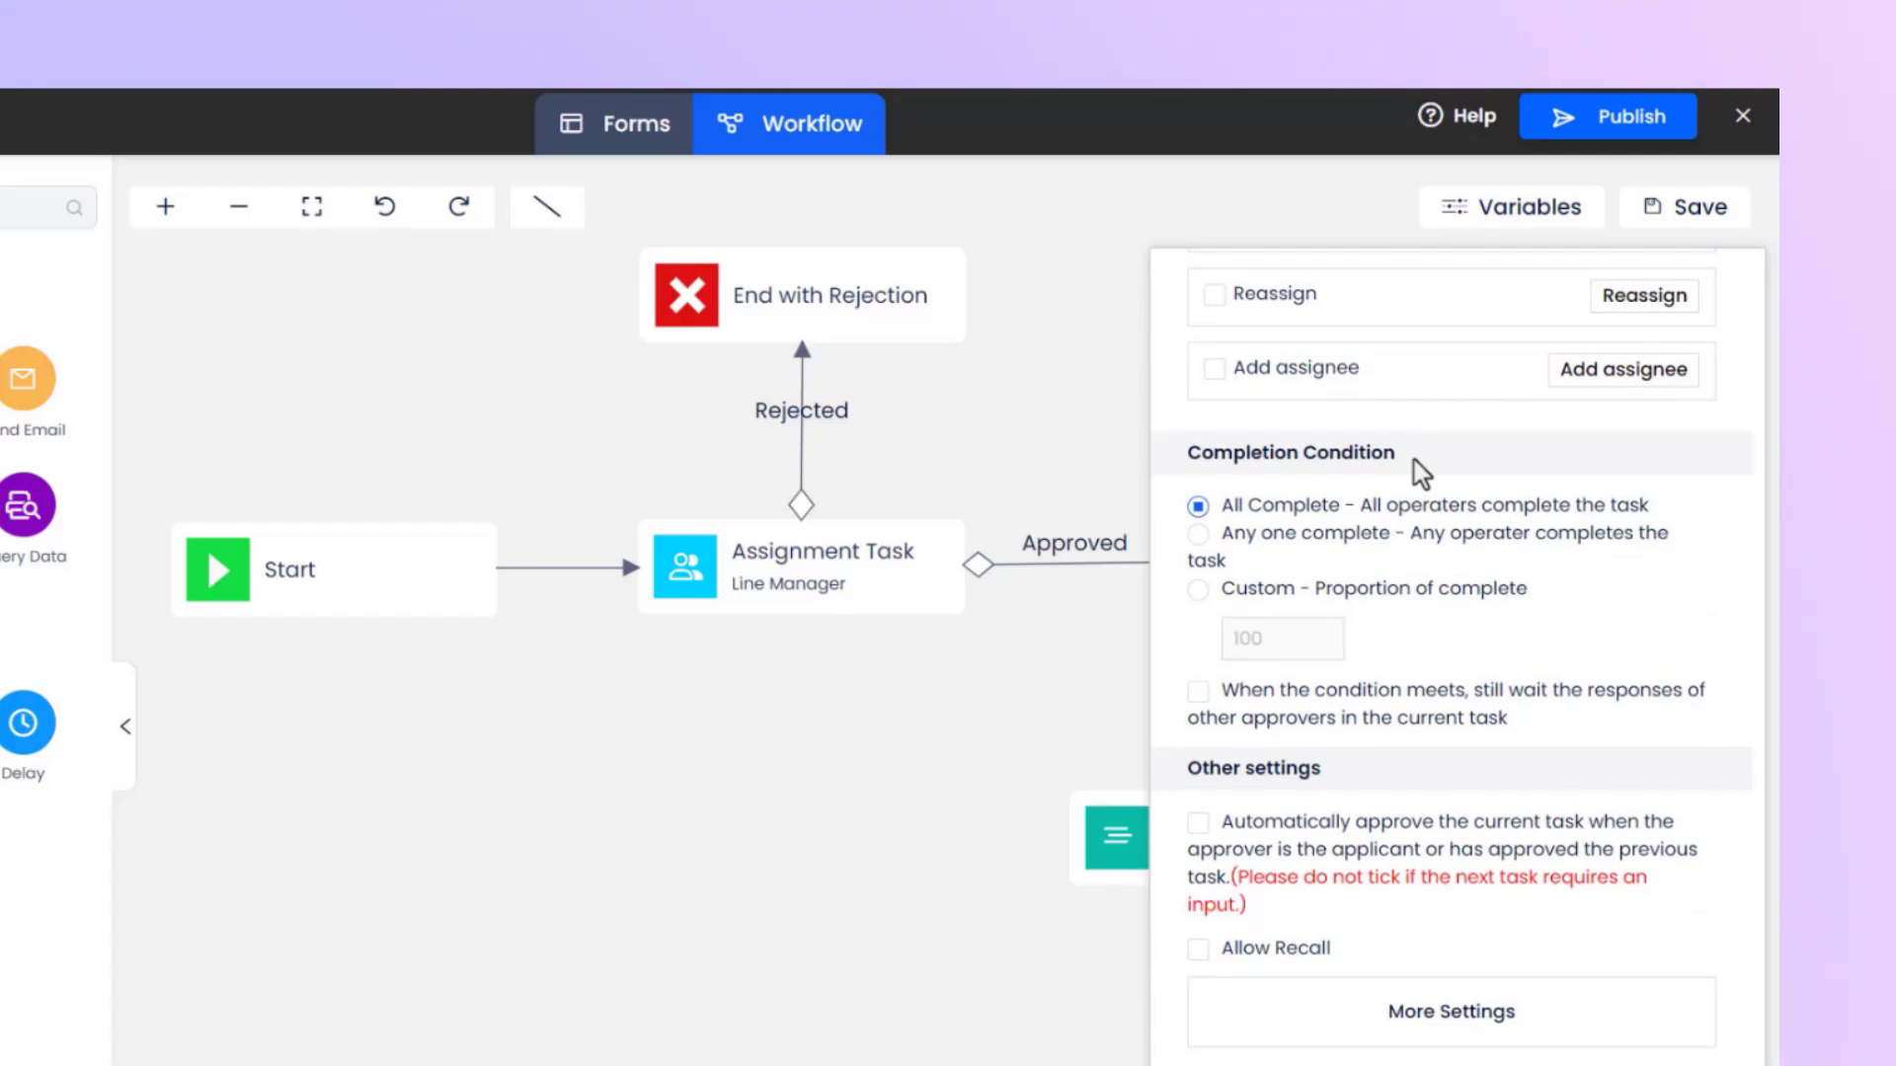
pyautogui.click(1200, 536)
pyautogui.click(1076, 639)
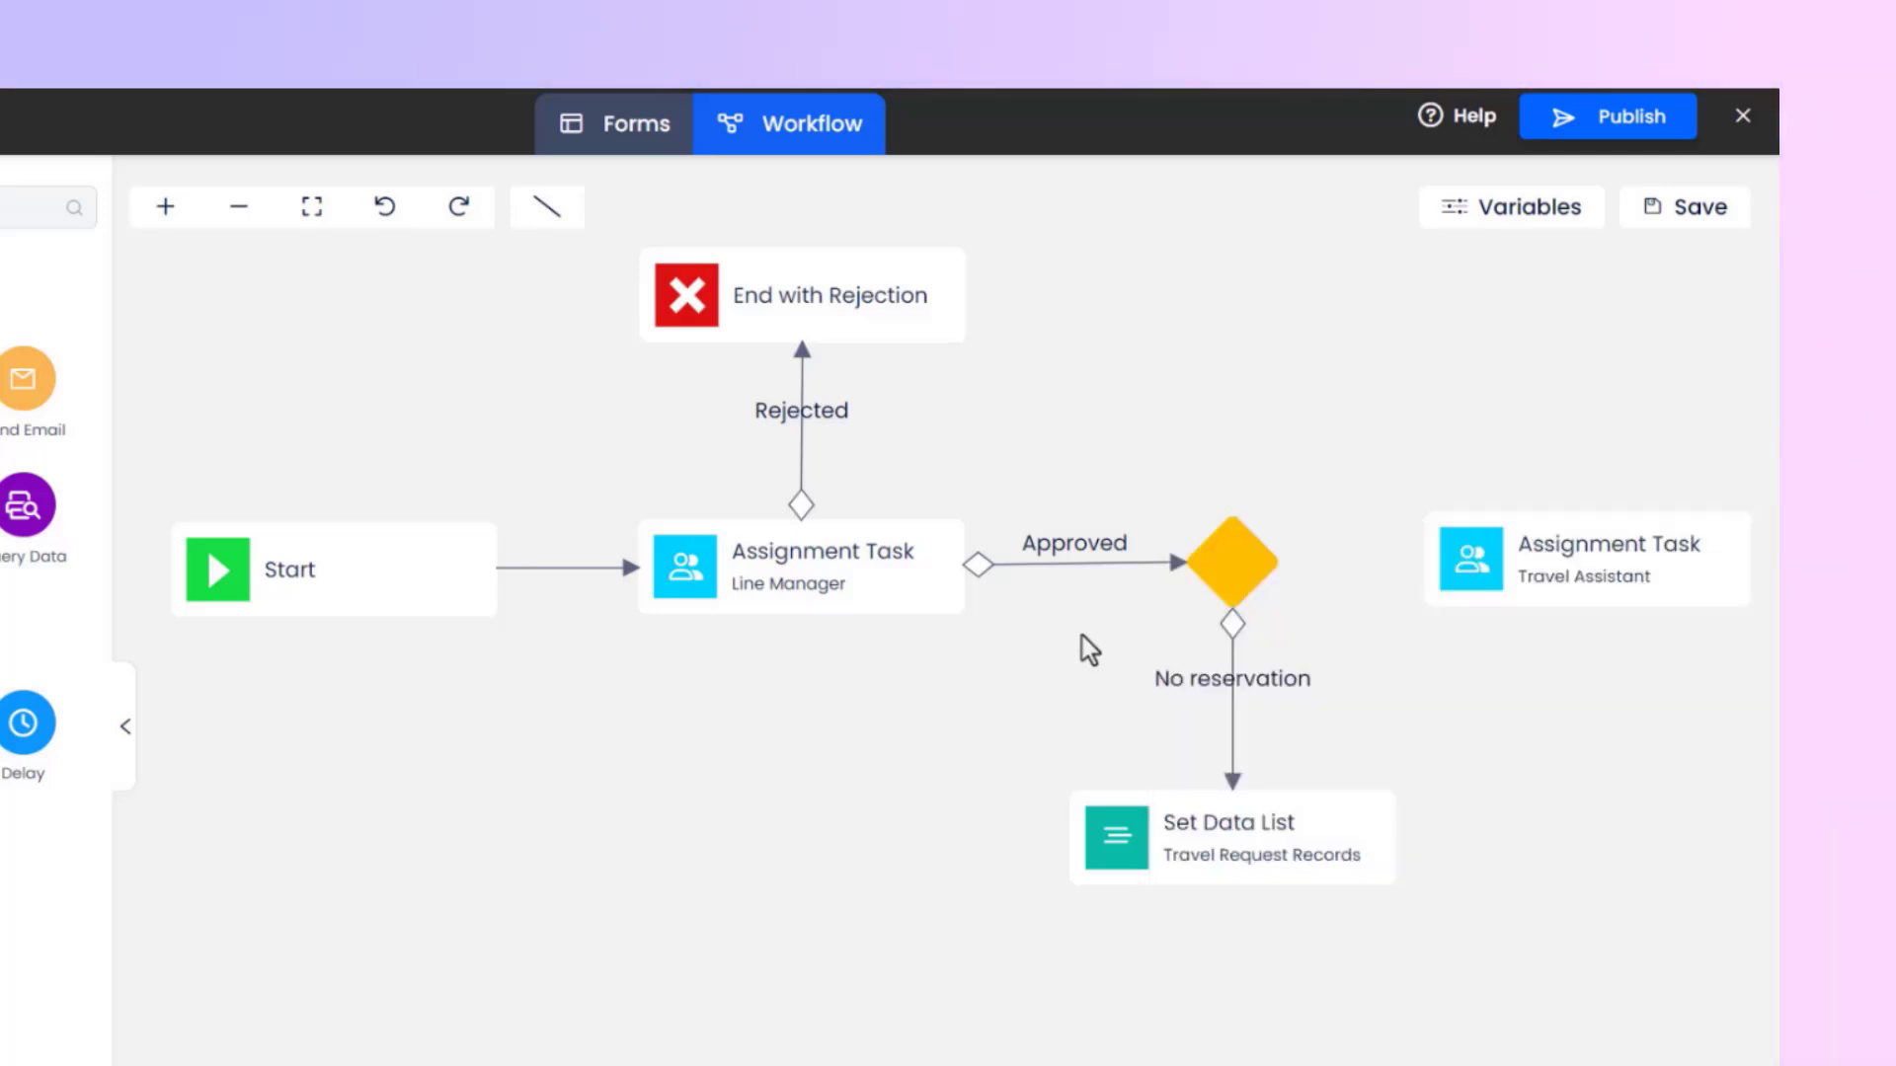
# Connect the gateway to the Travel Assistant task.
pyautogui.moveTo(1328, 504)
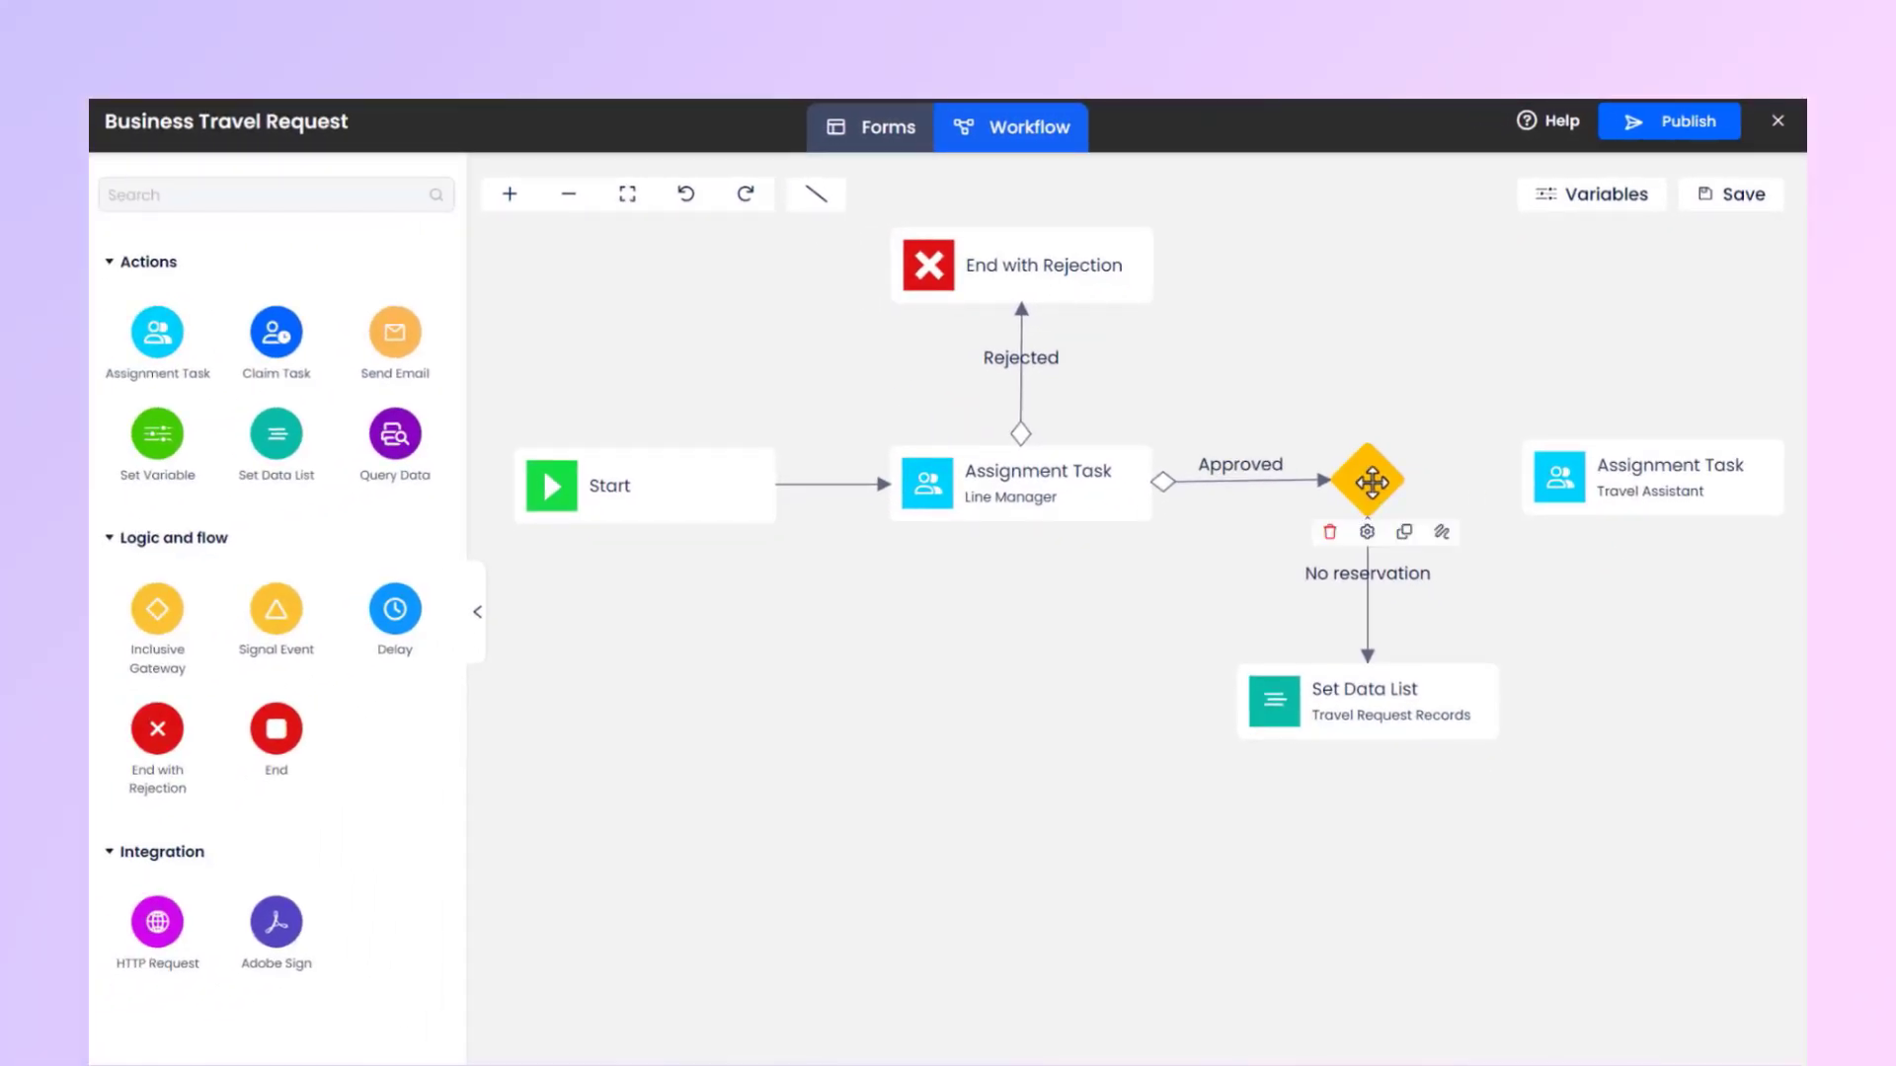
pyautogui.moveTo(1408, 557); pyautogui.dragTo(1547, 497)
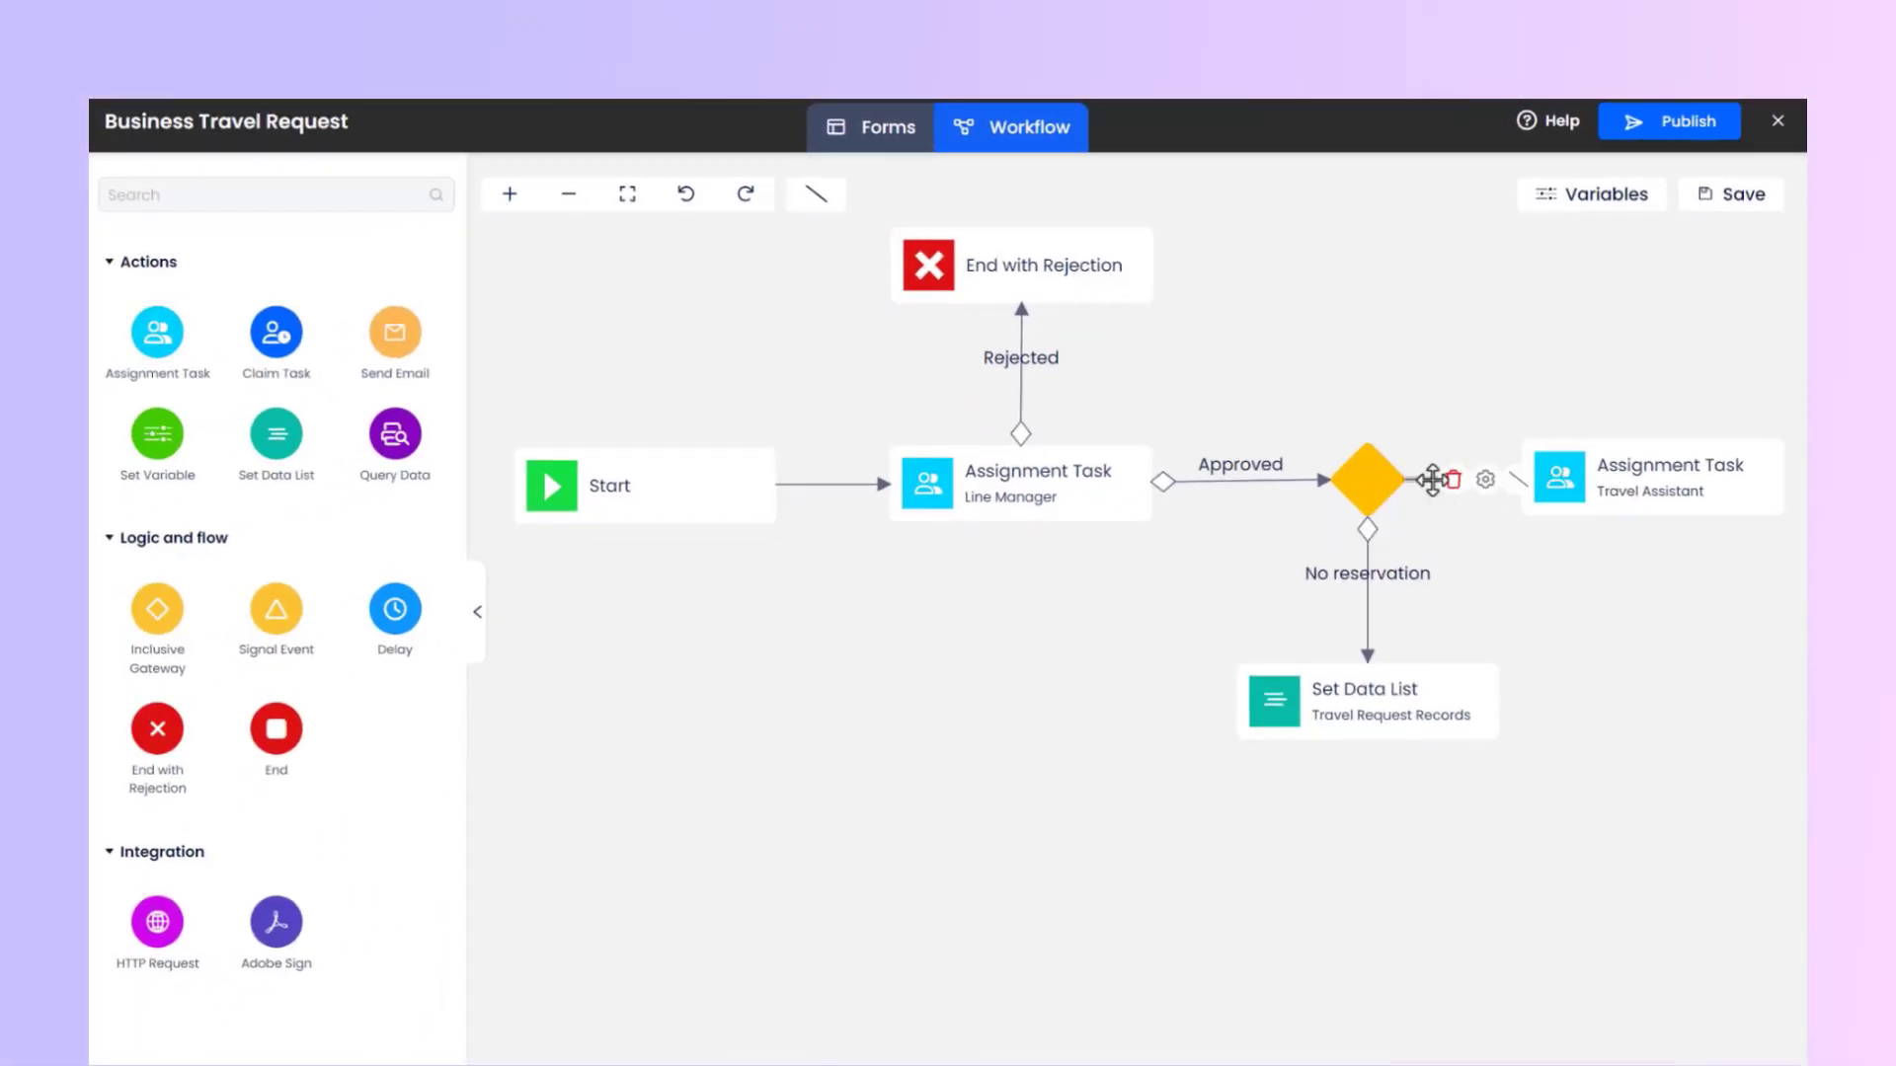
# Describe the flow from the gateway to the Travel Assistant task as Reservation and save a condition for it.
pyautogui.click(1485, 480)
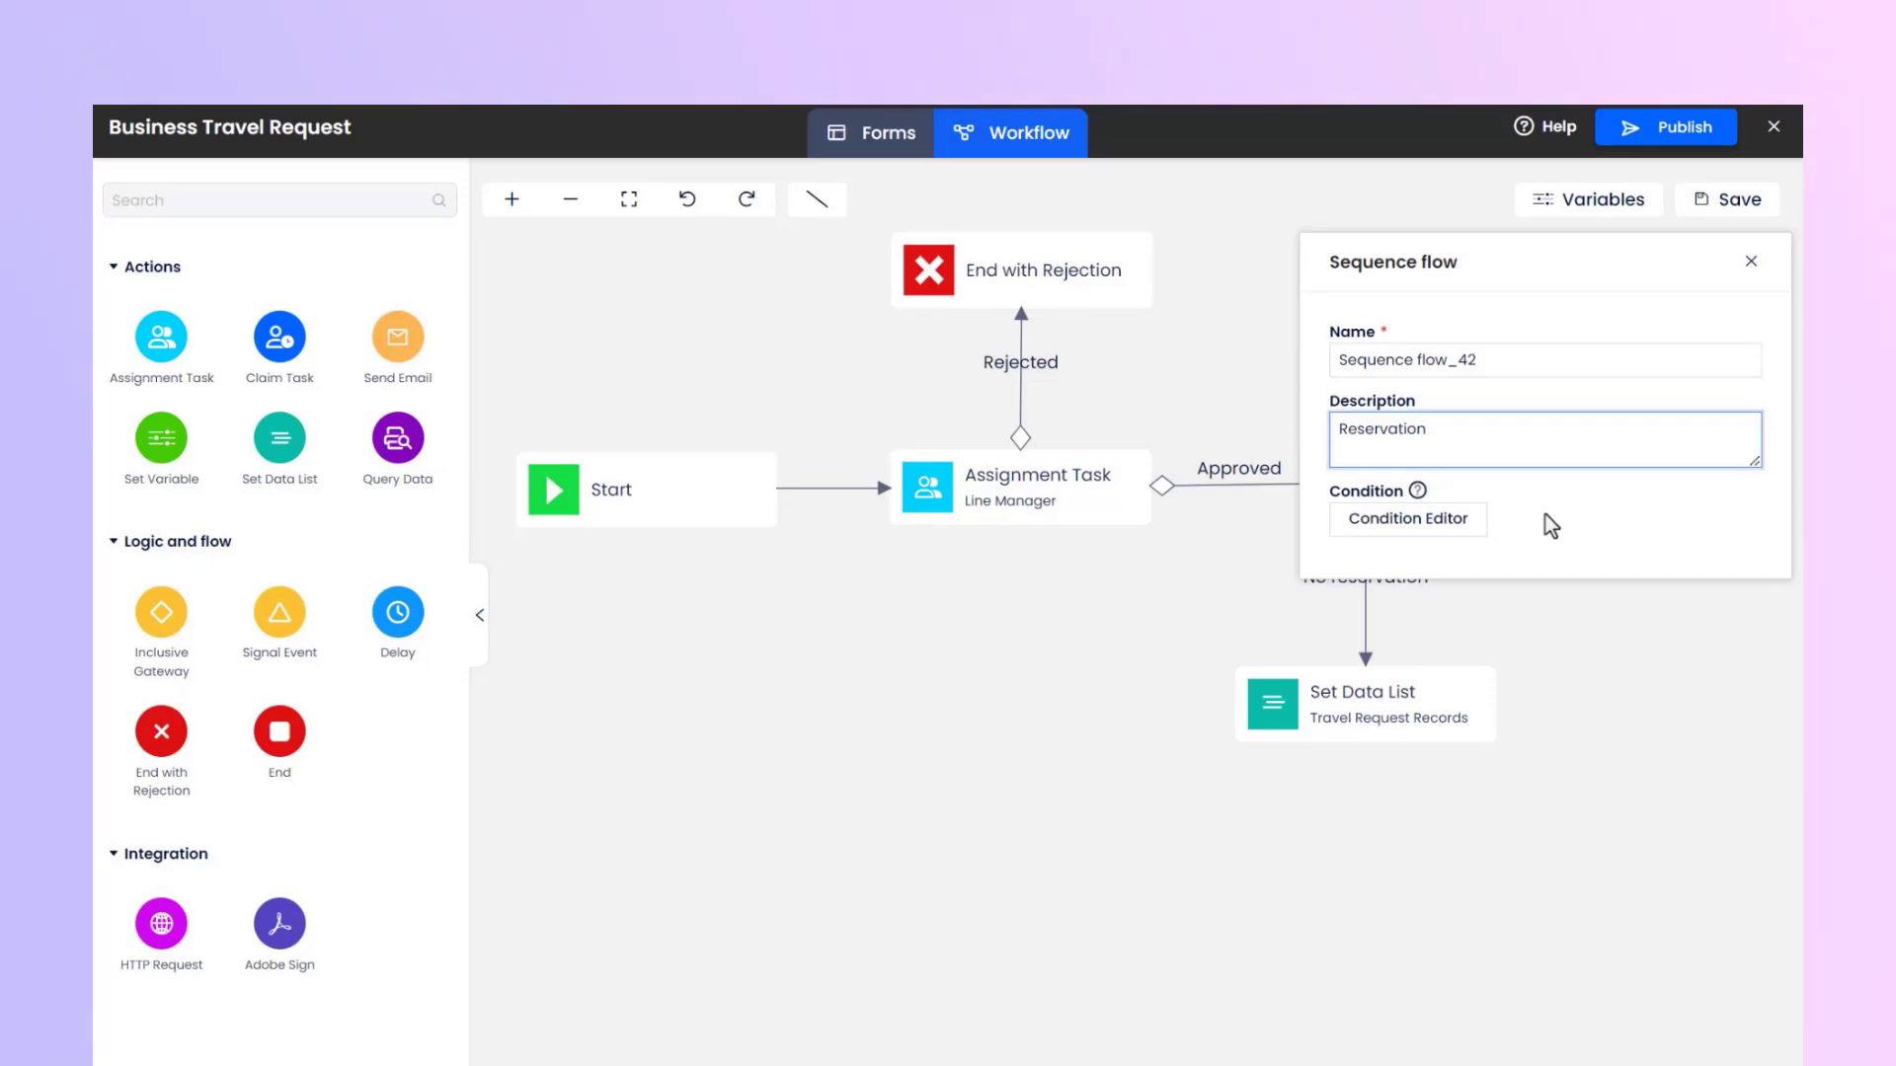
pyautogui.click(1418, 525)
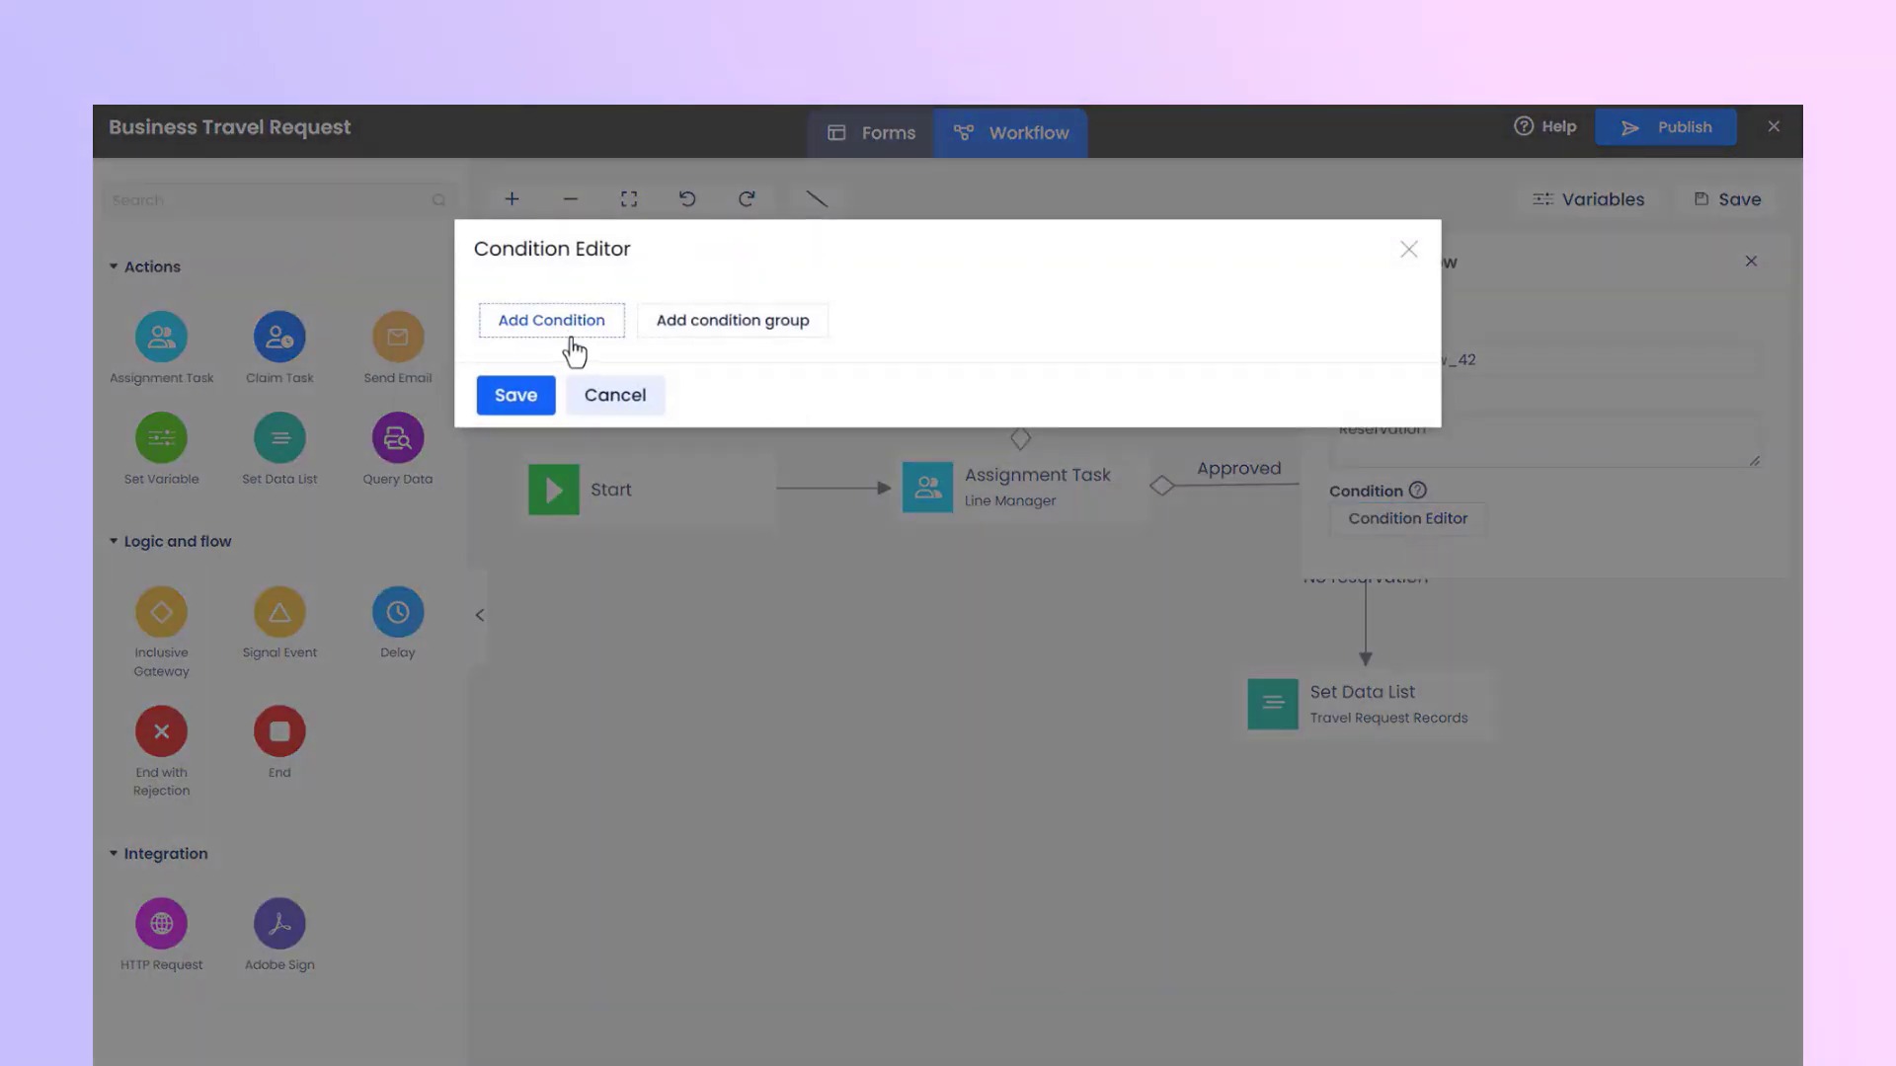
pyautogui.click(572, 350)
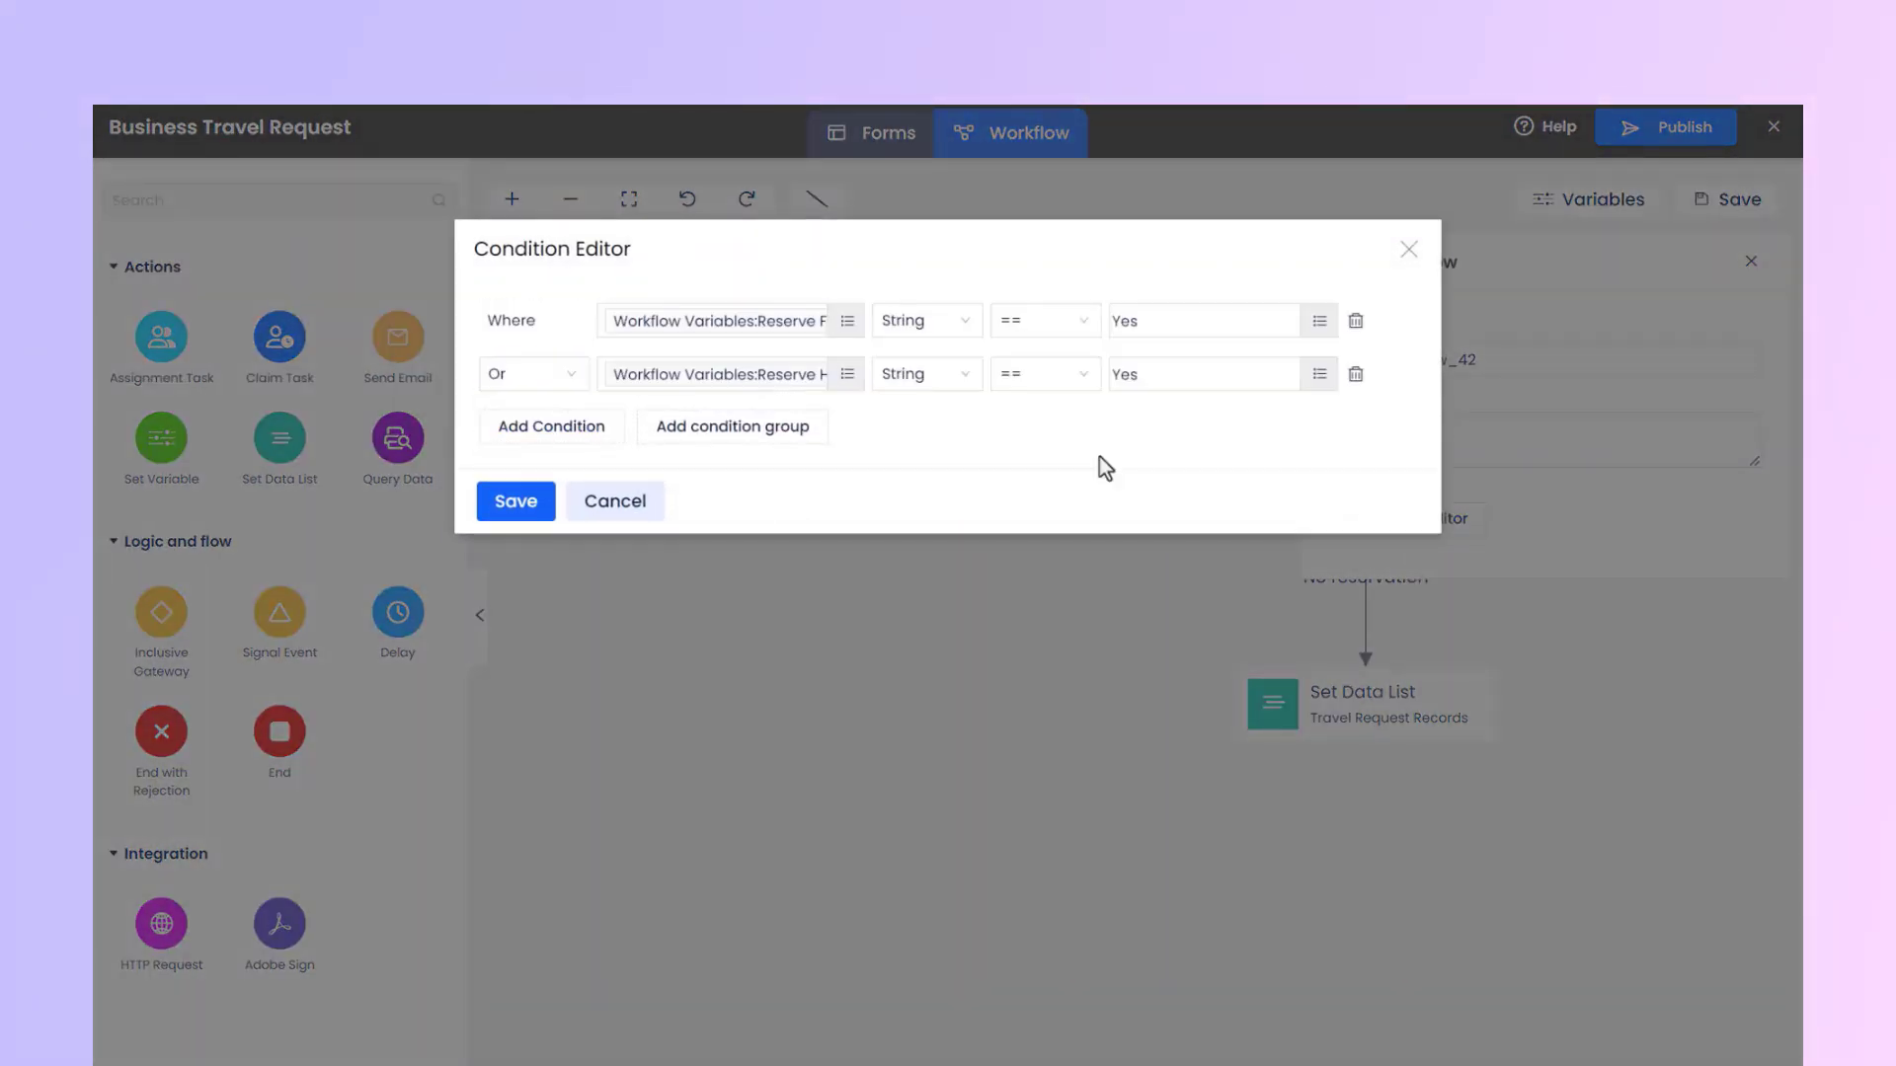
pyautogui.click(512, 500)
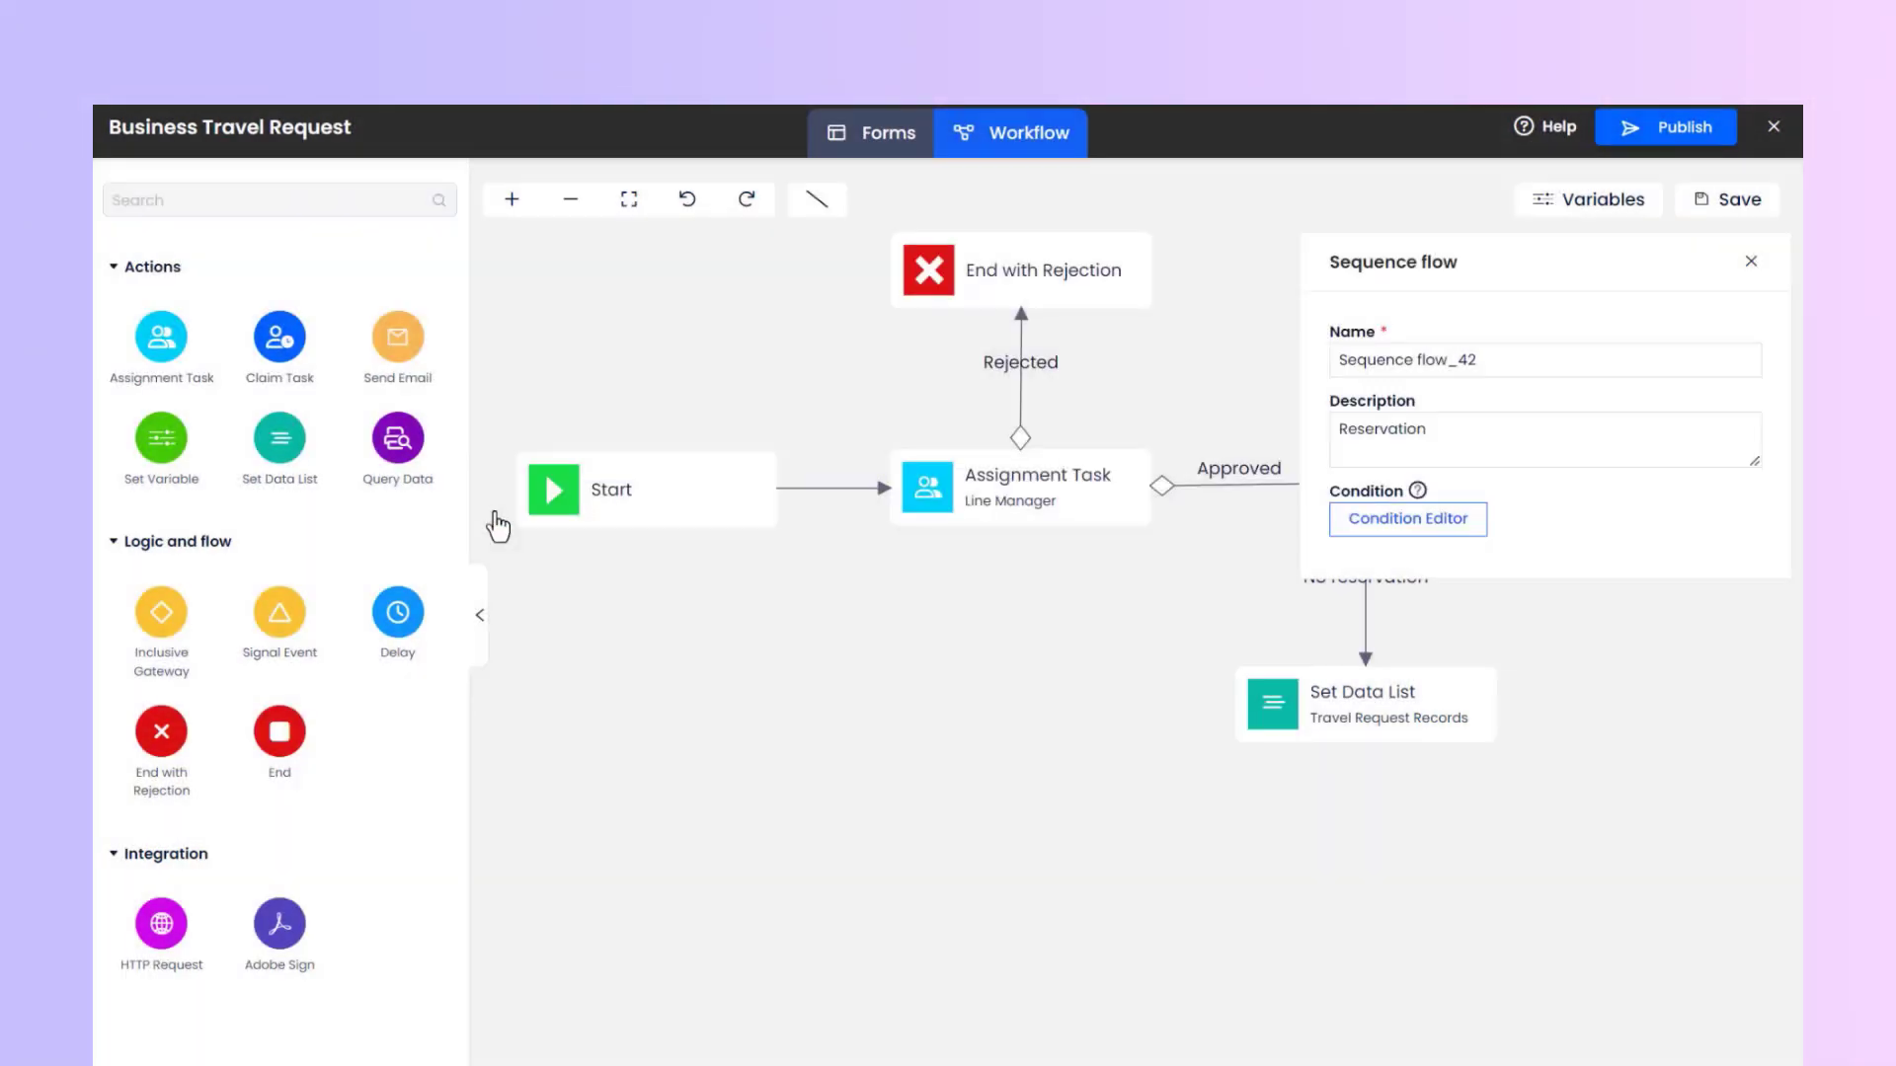
pyautogui.click(1212, 585)
# Connect the Travel Assistant task to the Set Data List action with a right-angled line, aligning the bend and the action.
pyautogui.click(1659, 484)
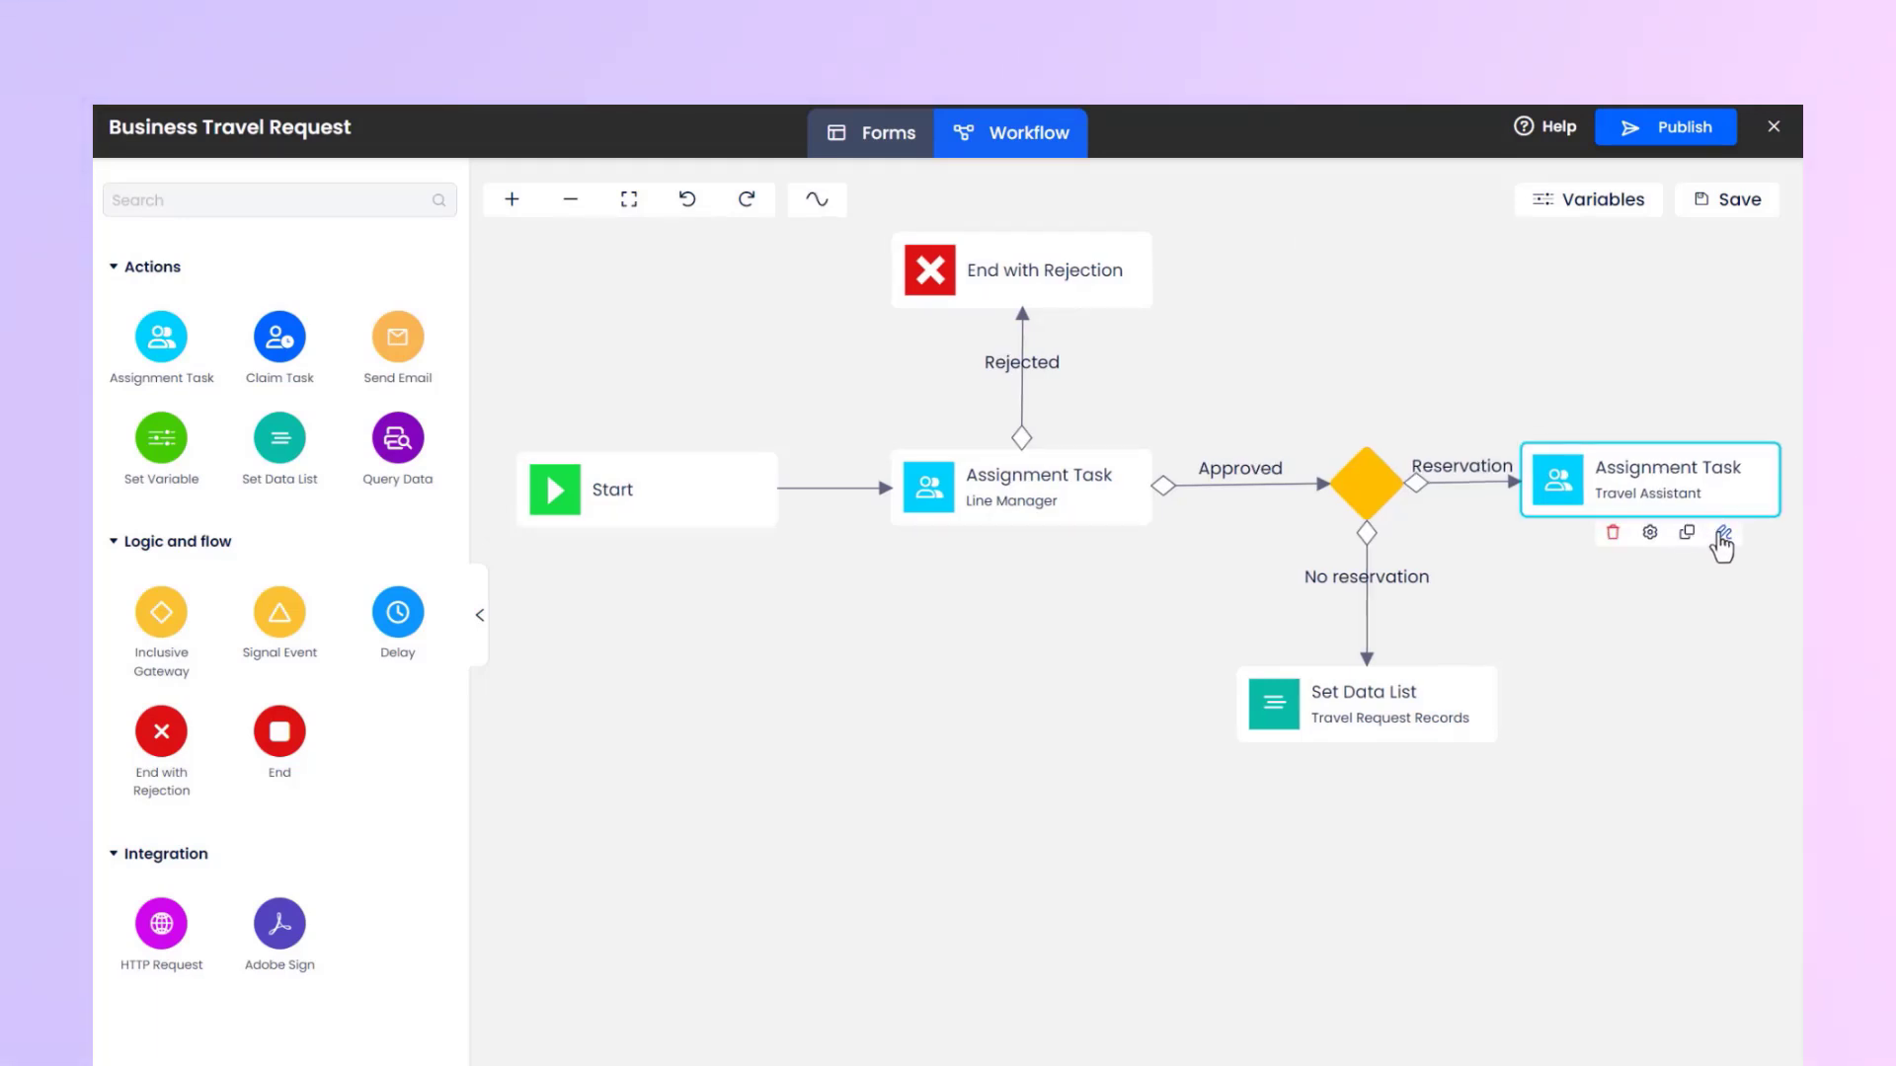
pyautogui.moveTo(1706, 666); pyautogui.dragTo(1475, 717)
pyautogui.moveTo(1651, 712); pyautogui.dragTo(1653, 704)
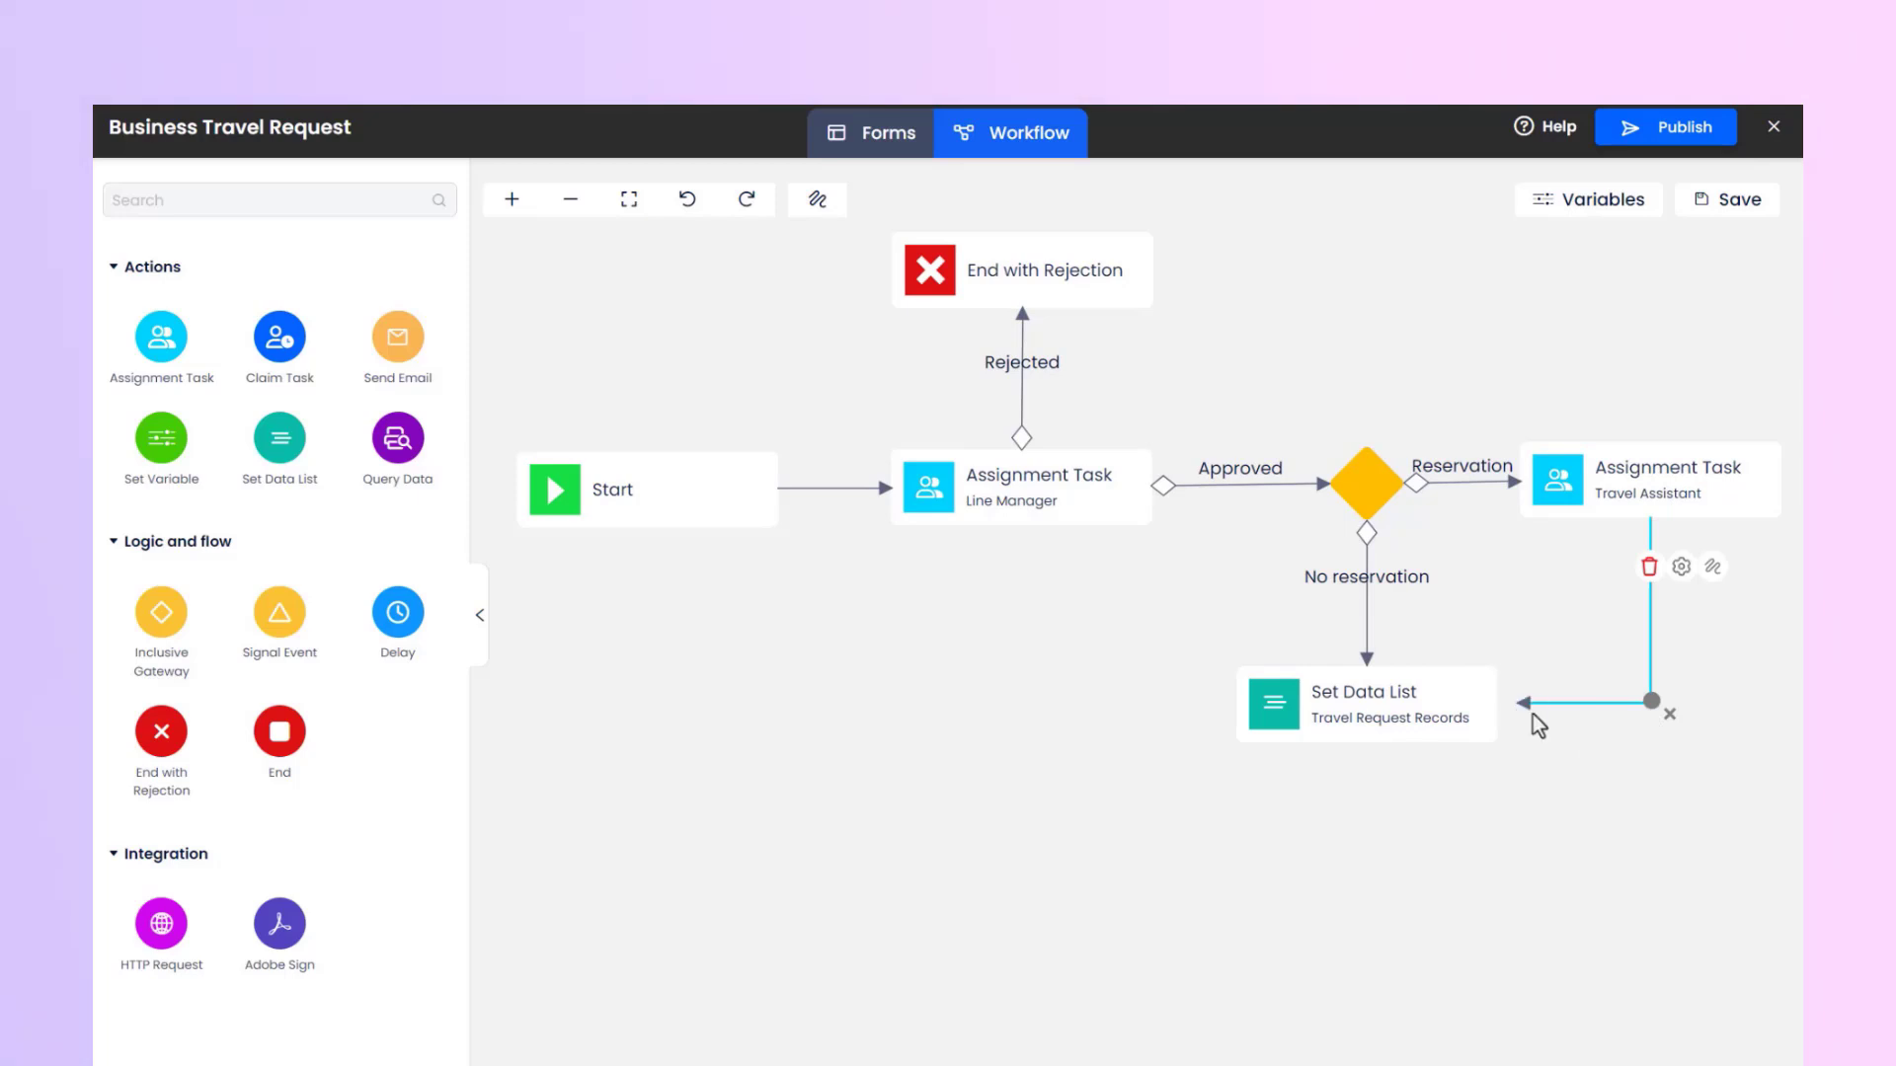
pyautogui.moveTo(1400, 704); pyautogui.dragTo(1408, 701)
# Describe the flow from Travel Assistant to Set Data List as Completed and give it the Complete condition.
pyautogui.click(1617, 699)
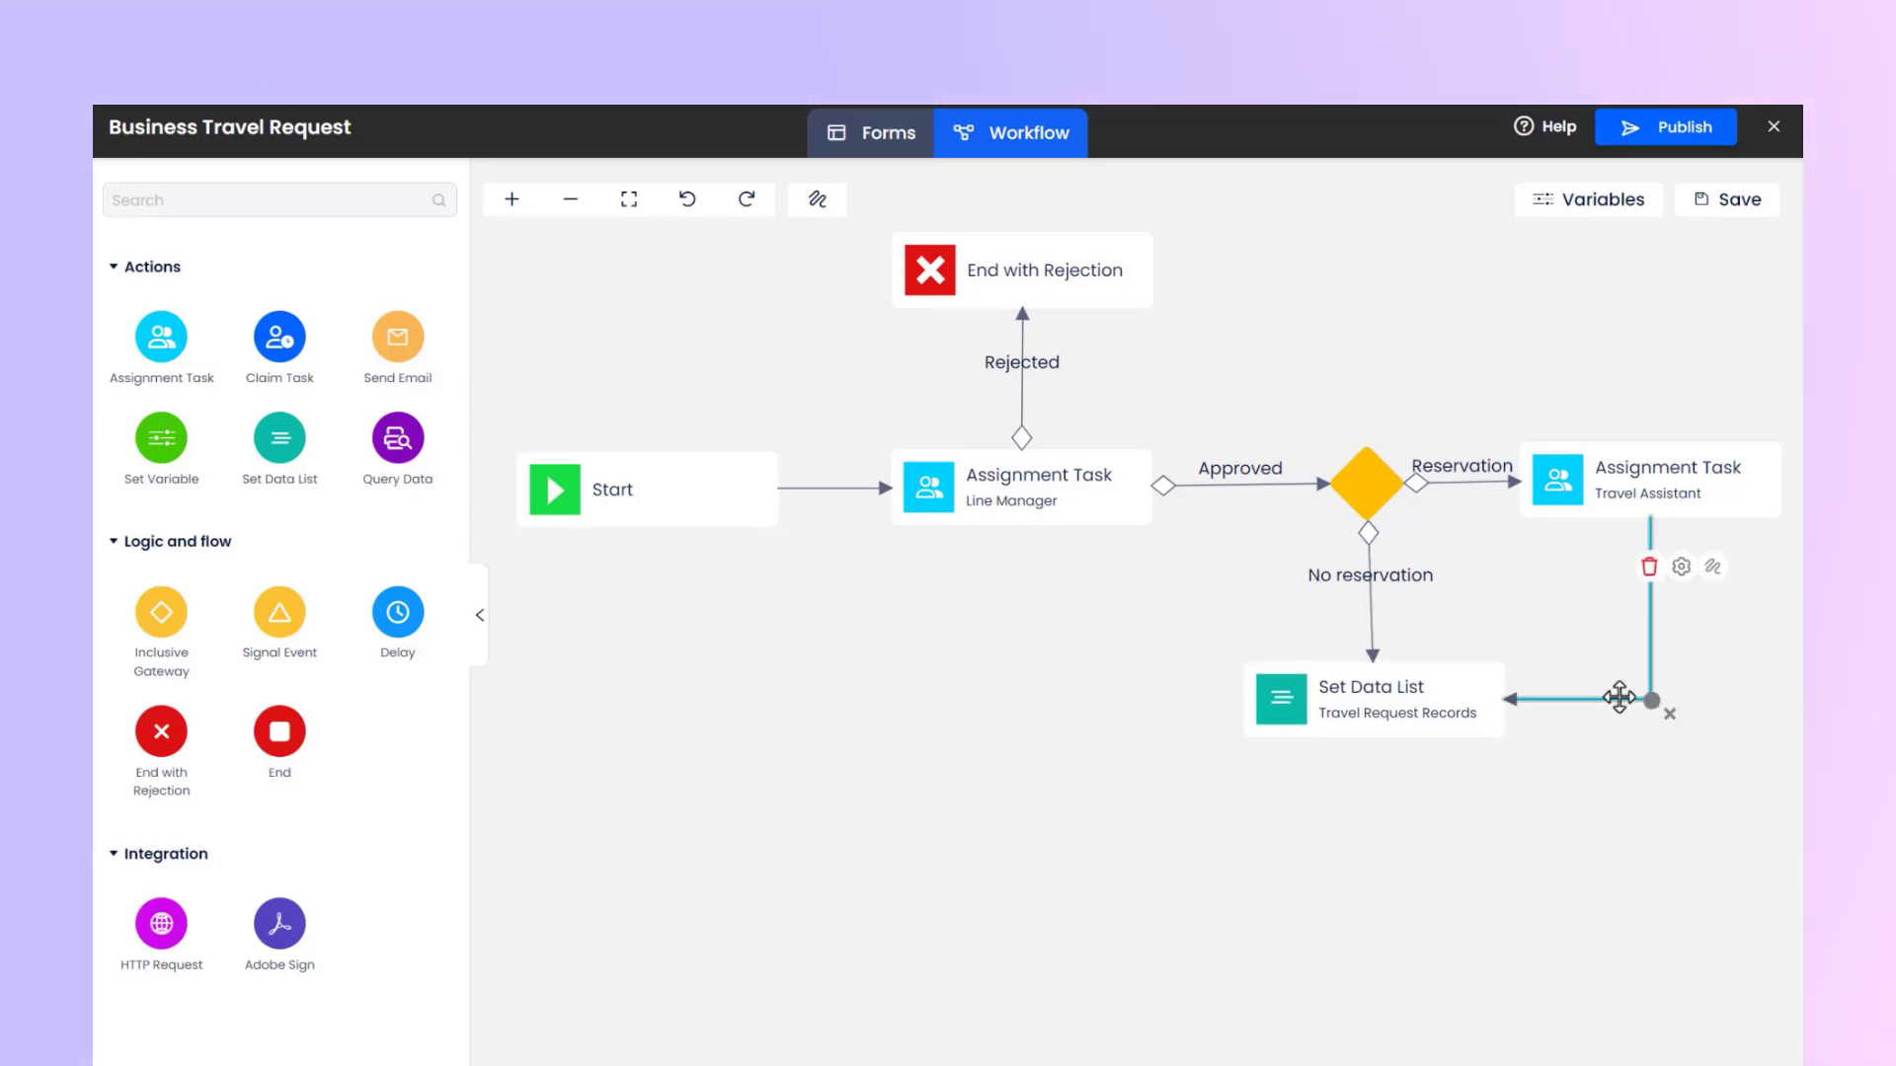
pyautogui.click(1677, 569)
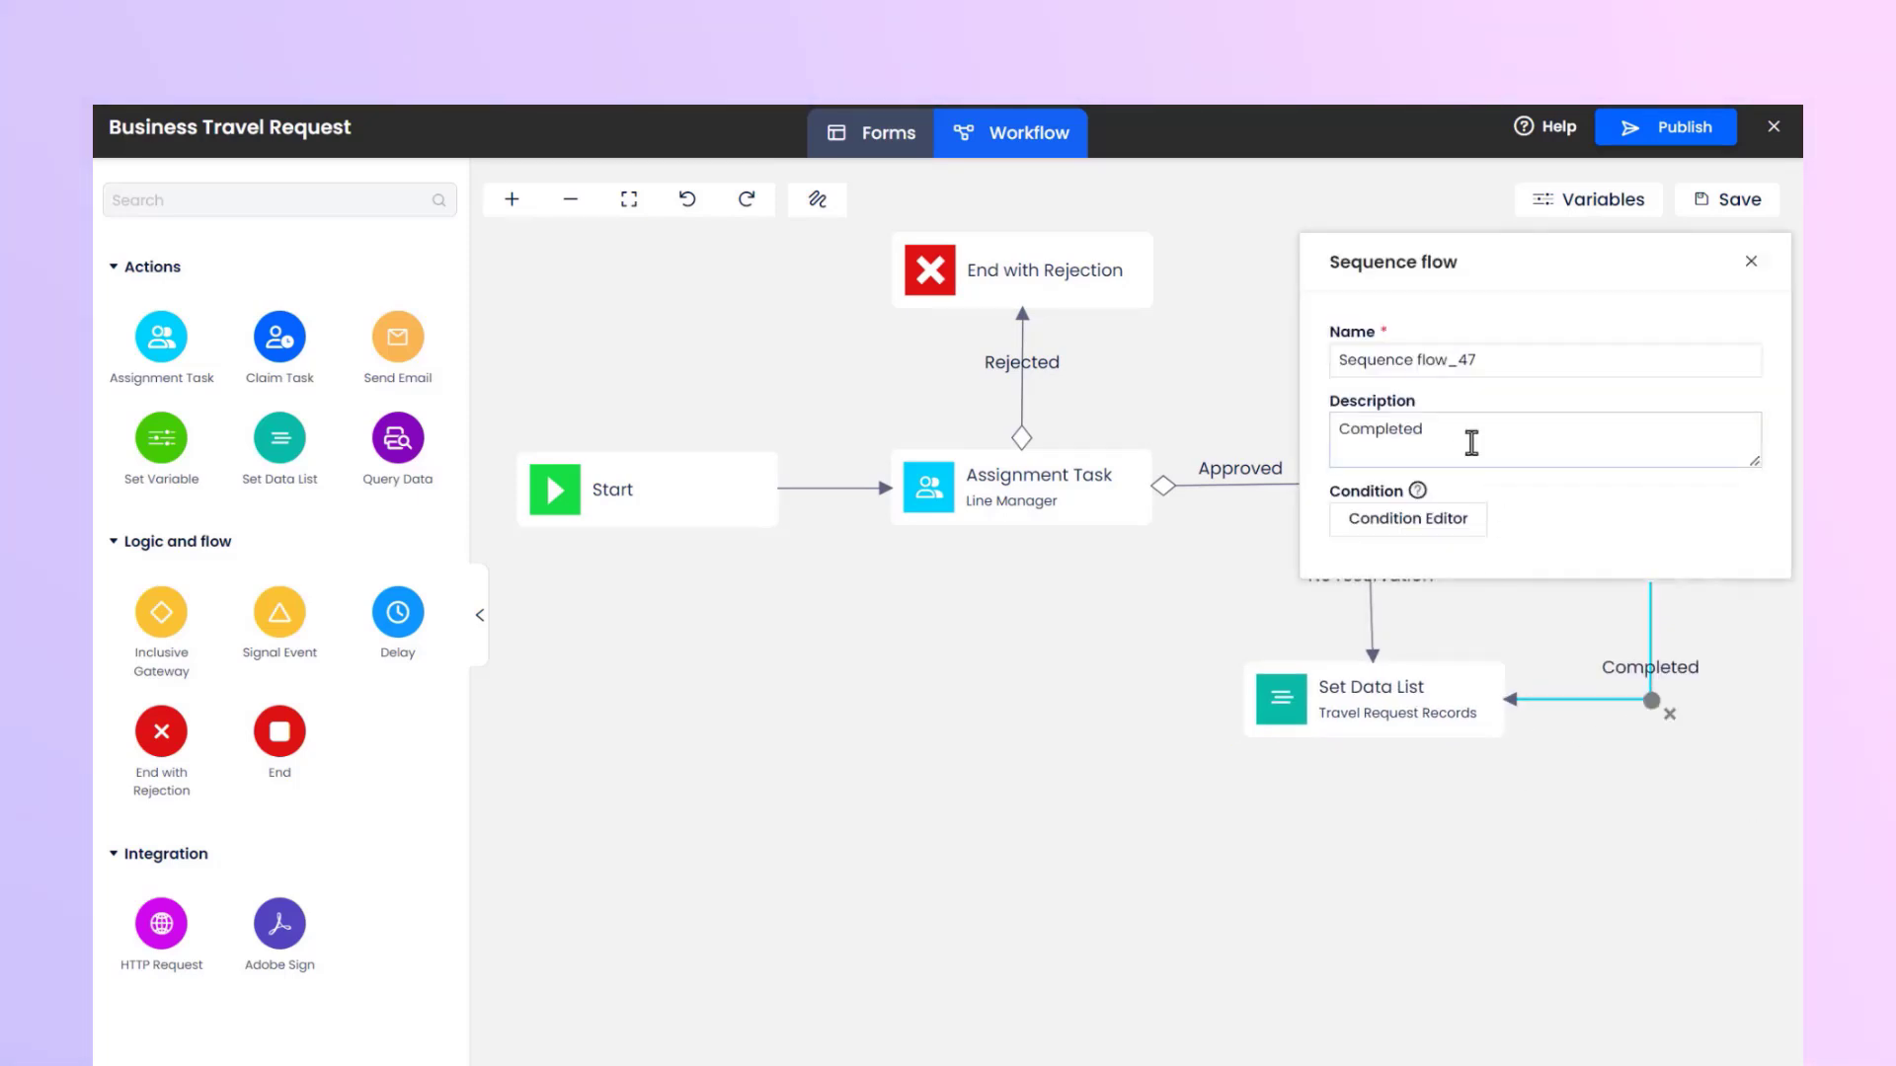
pyautogui.click(1418, 533)
pyautogui.click(622, 321)
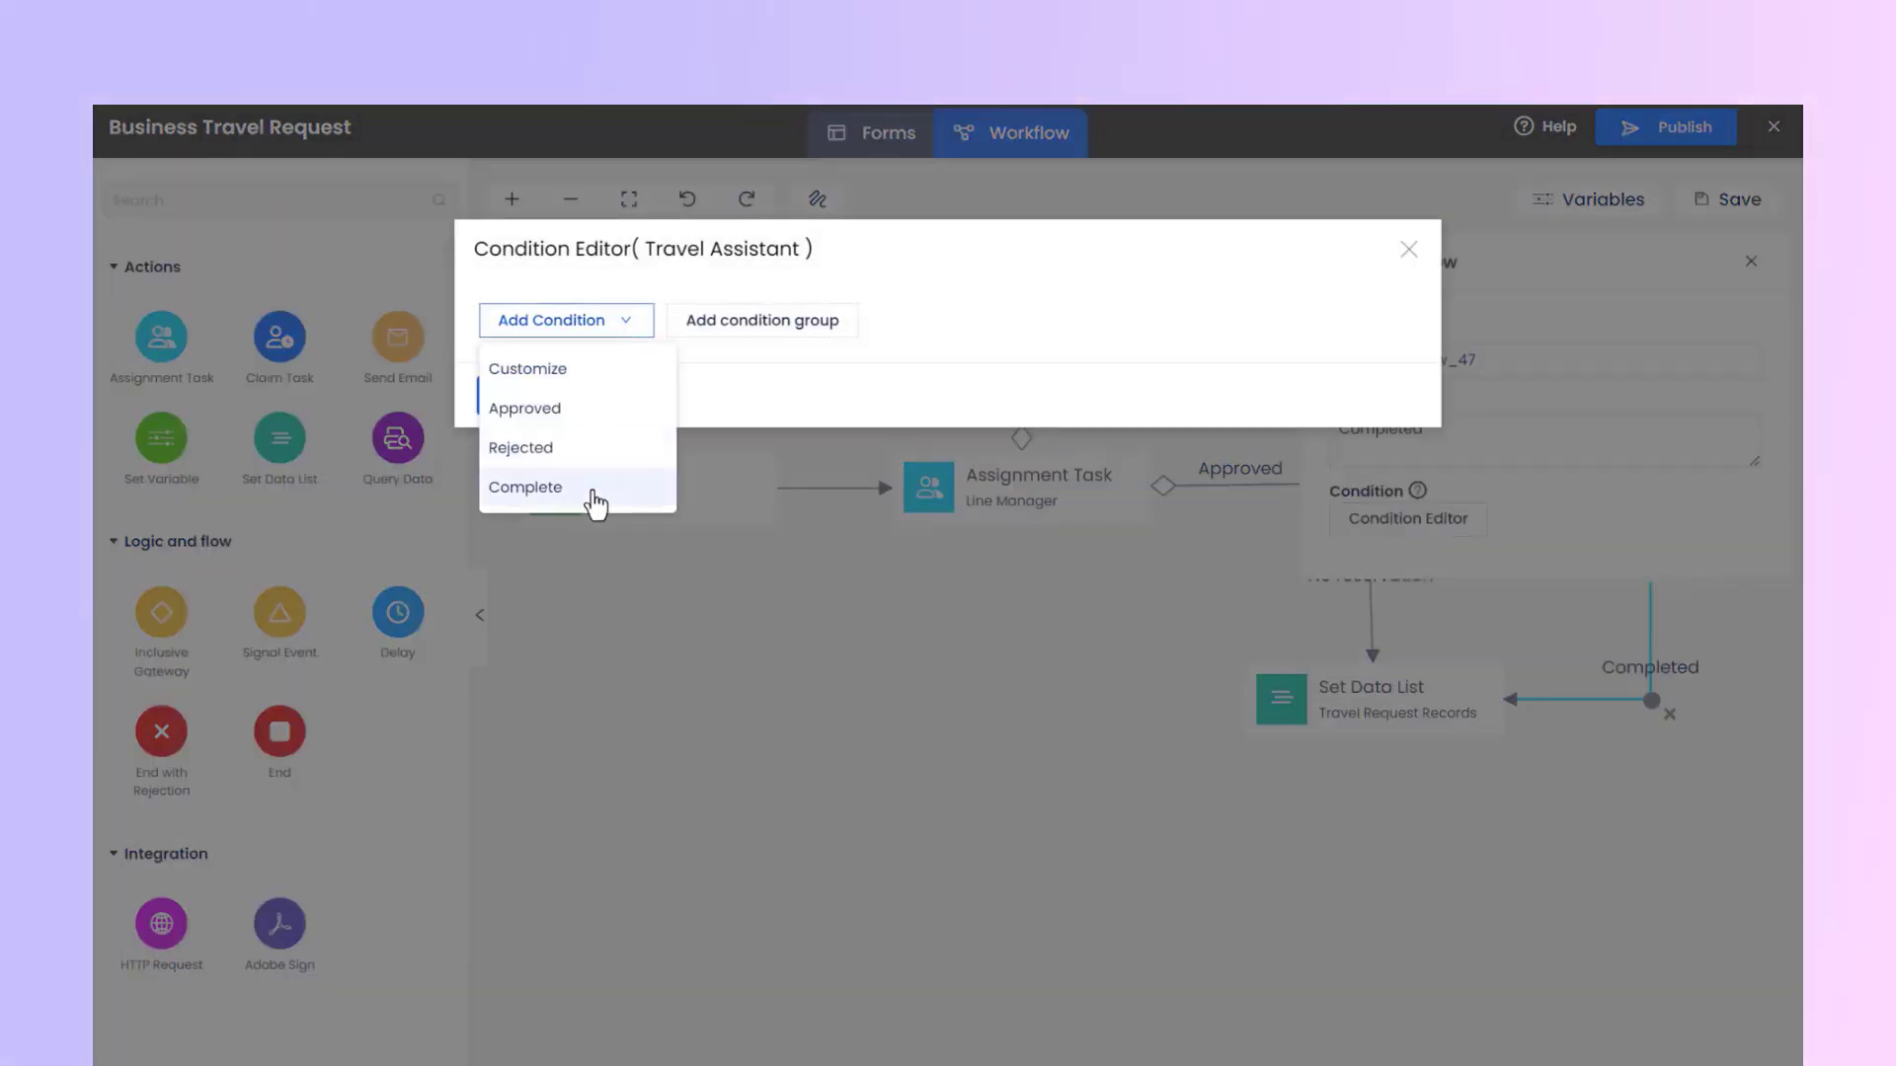
pyautogui.click(590, 494)
pyautogui.click(628, 456)
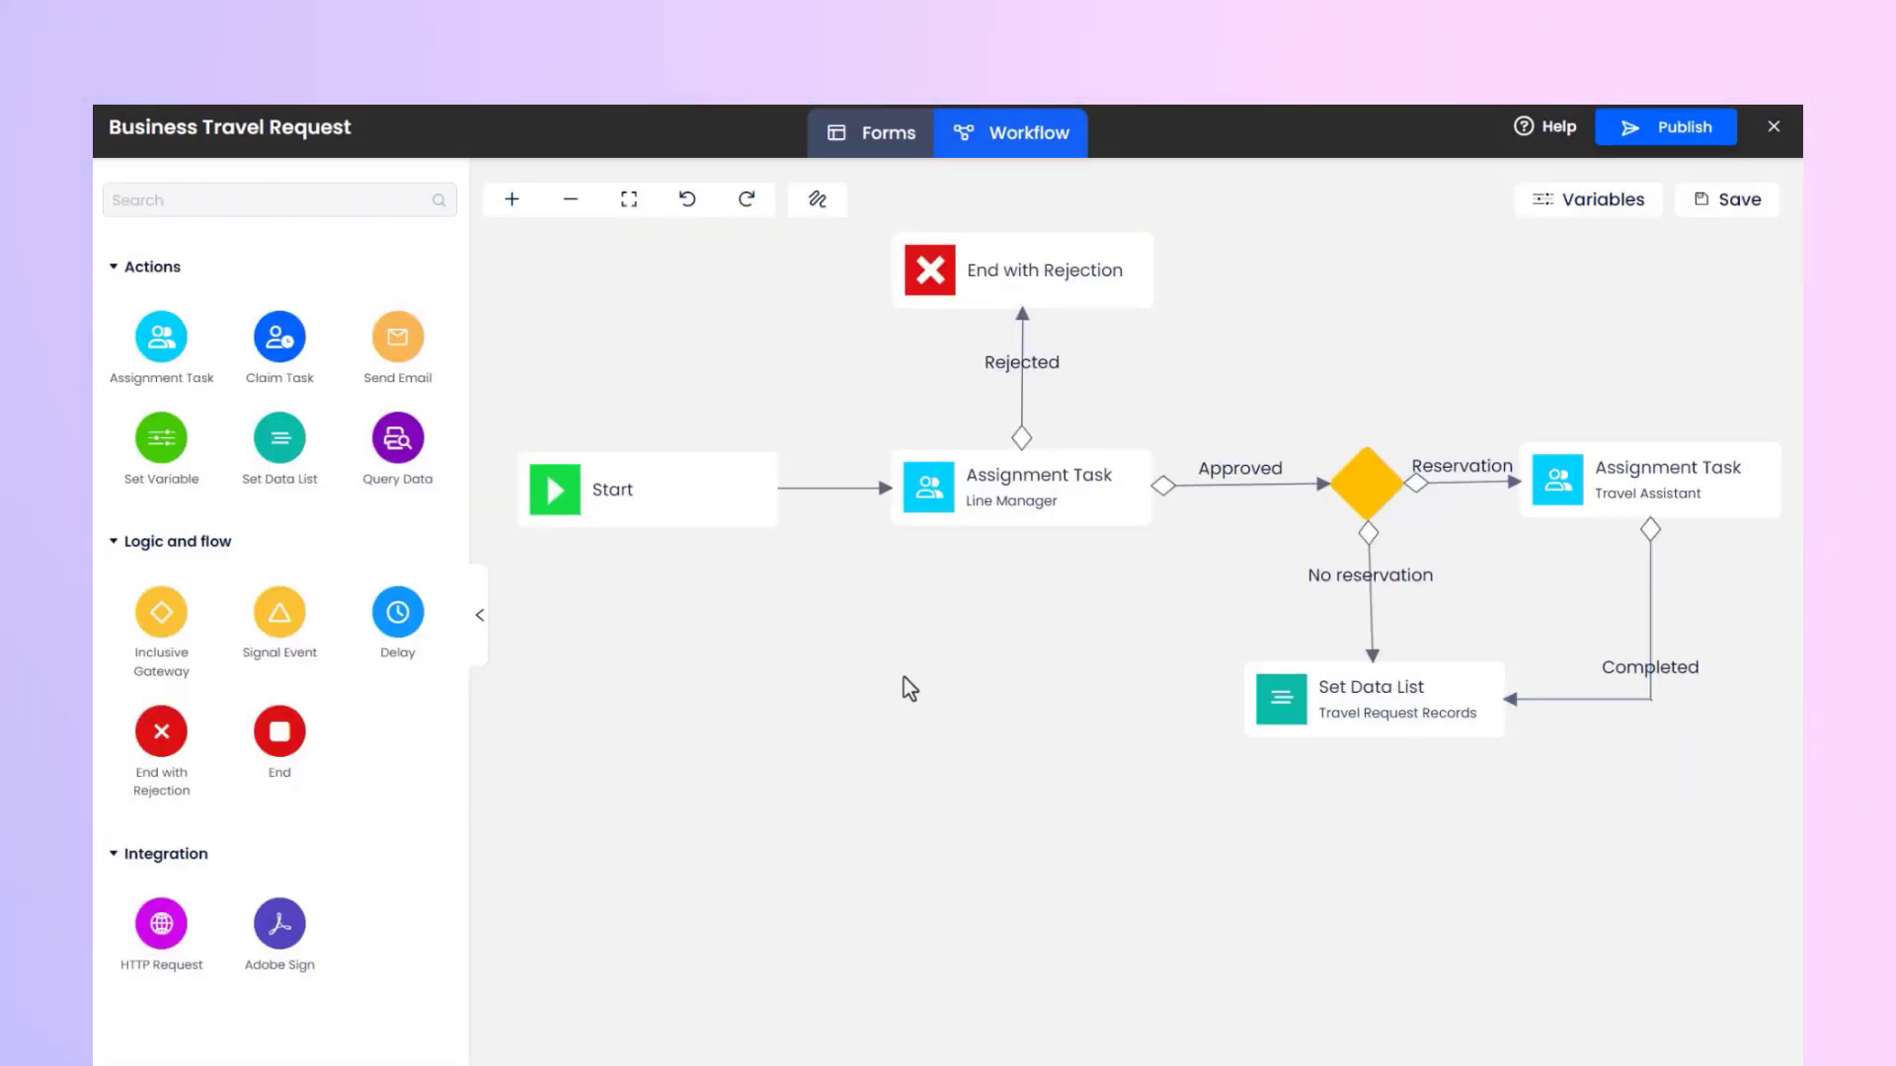
# Add an End element below the Set Data List action and connect the action to it.
pyautogui.moveTo(294, 731); pyautogui.dragTo(1369, 911)
pyautogui.click(1372, 701)
pyautogui.moveTo(1446, 758); pyautogui.dragTo(1366, 876)
pyautogui.moveTo(1366, 876); pyautogui.dragTo(1373, 898)
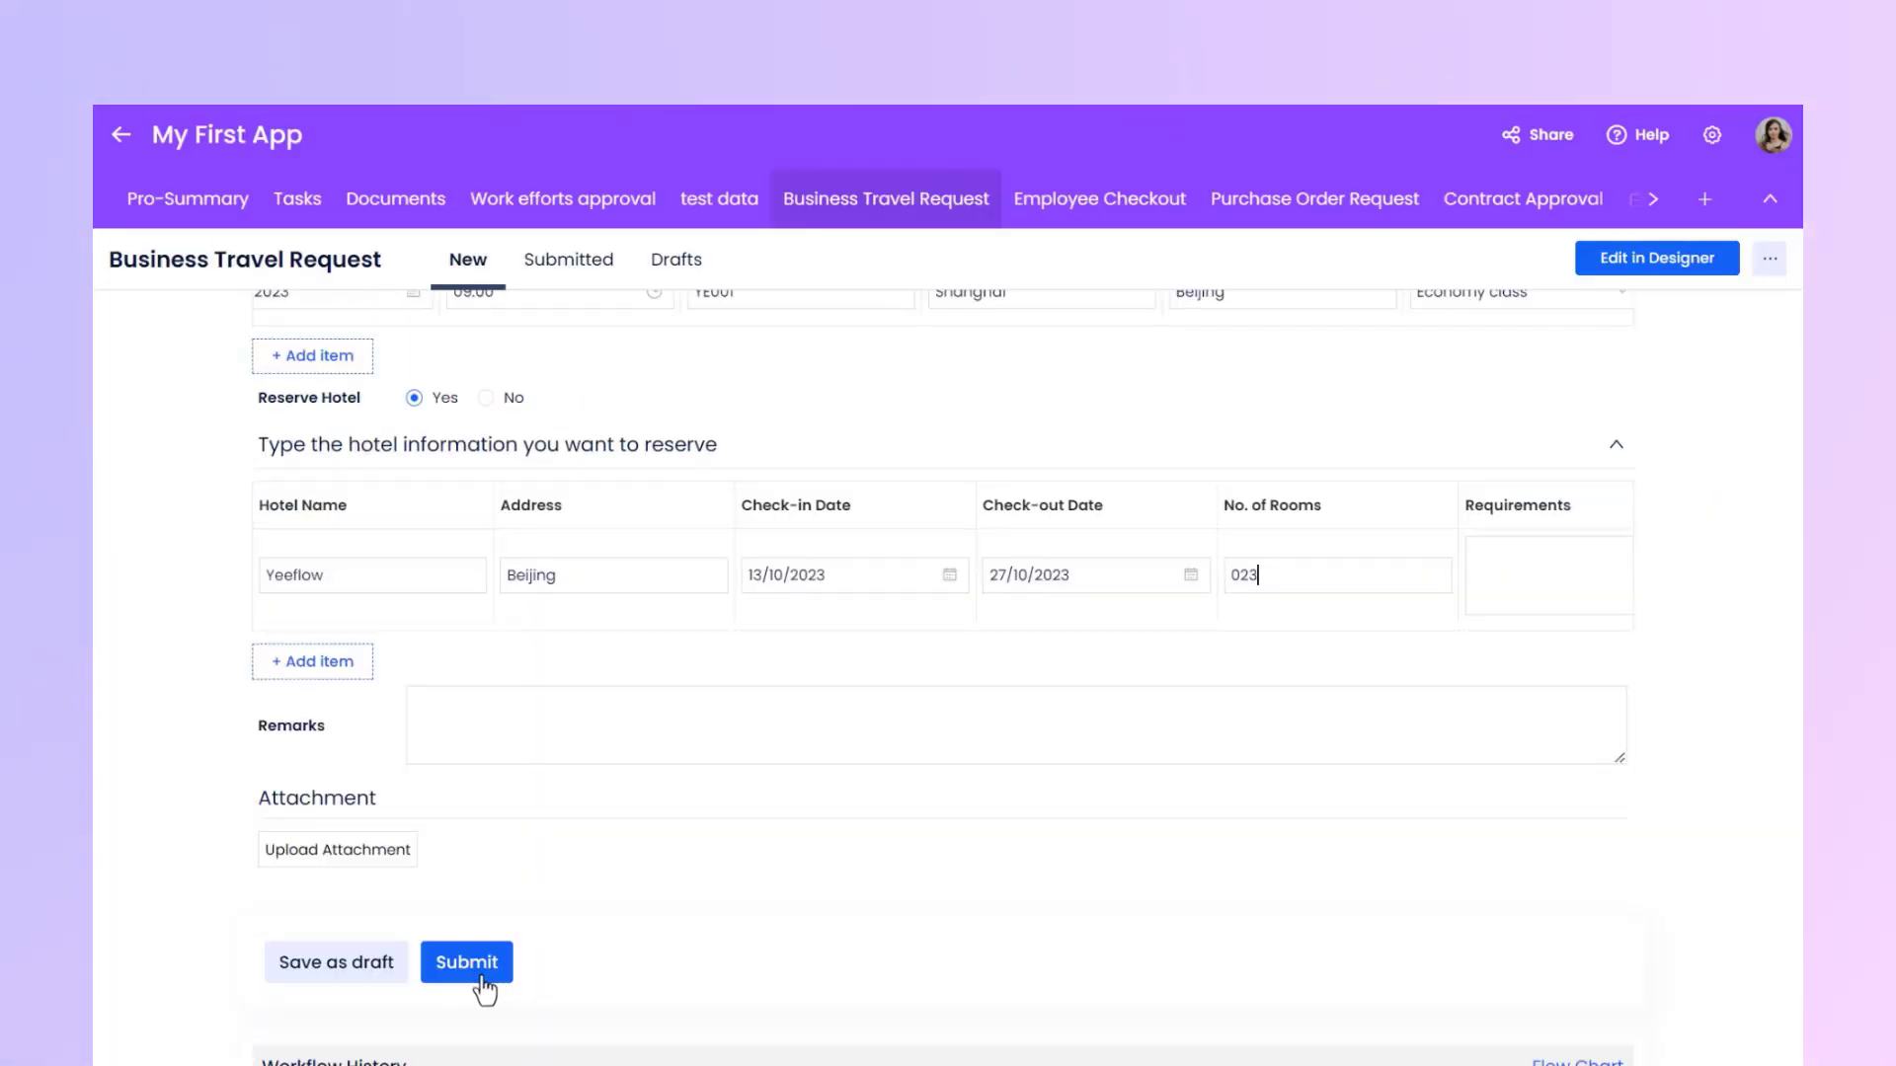
# Submit the filled-in Business Travel Request and approve it in the line manager's task without a comment.
pyautogui.click(483, 980)
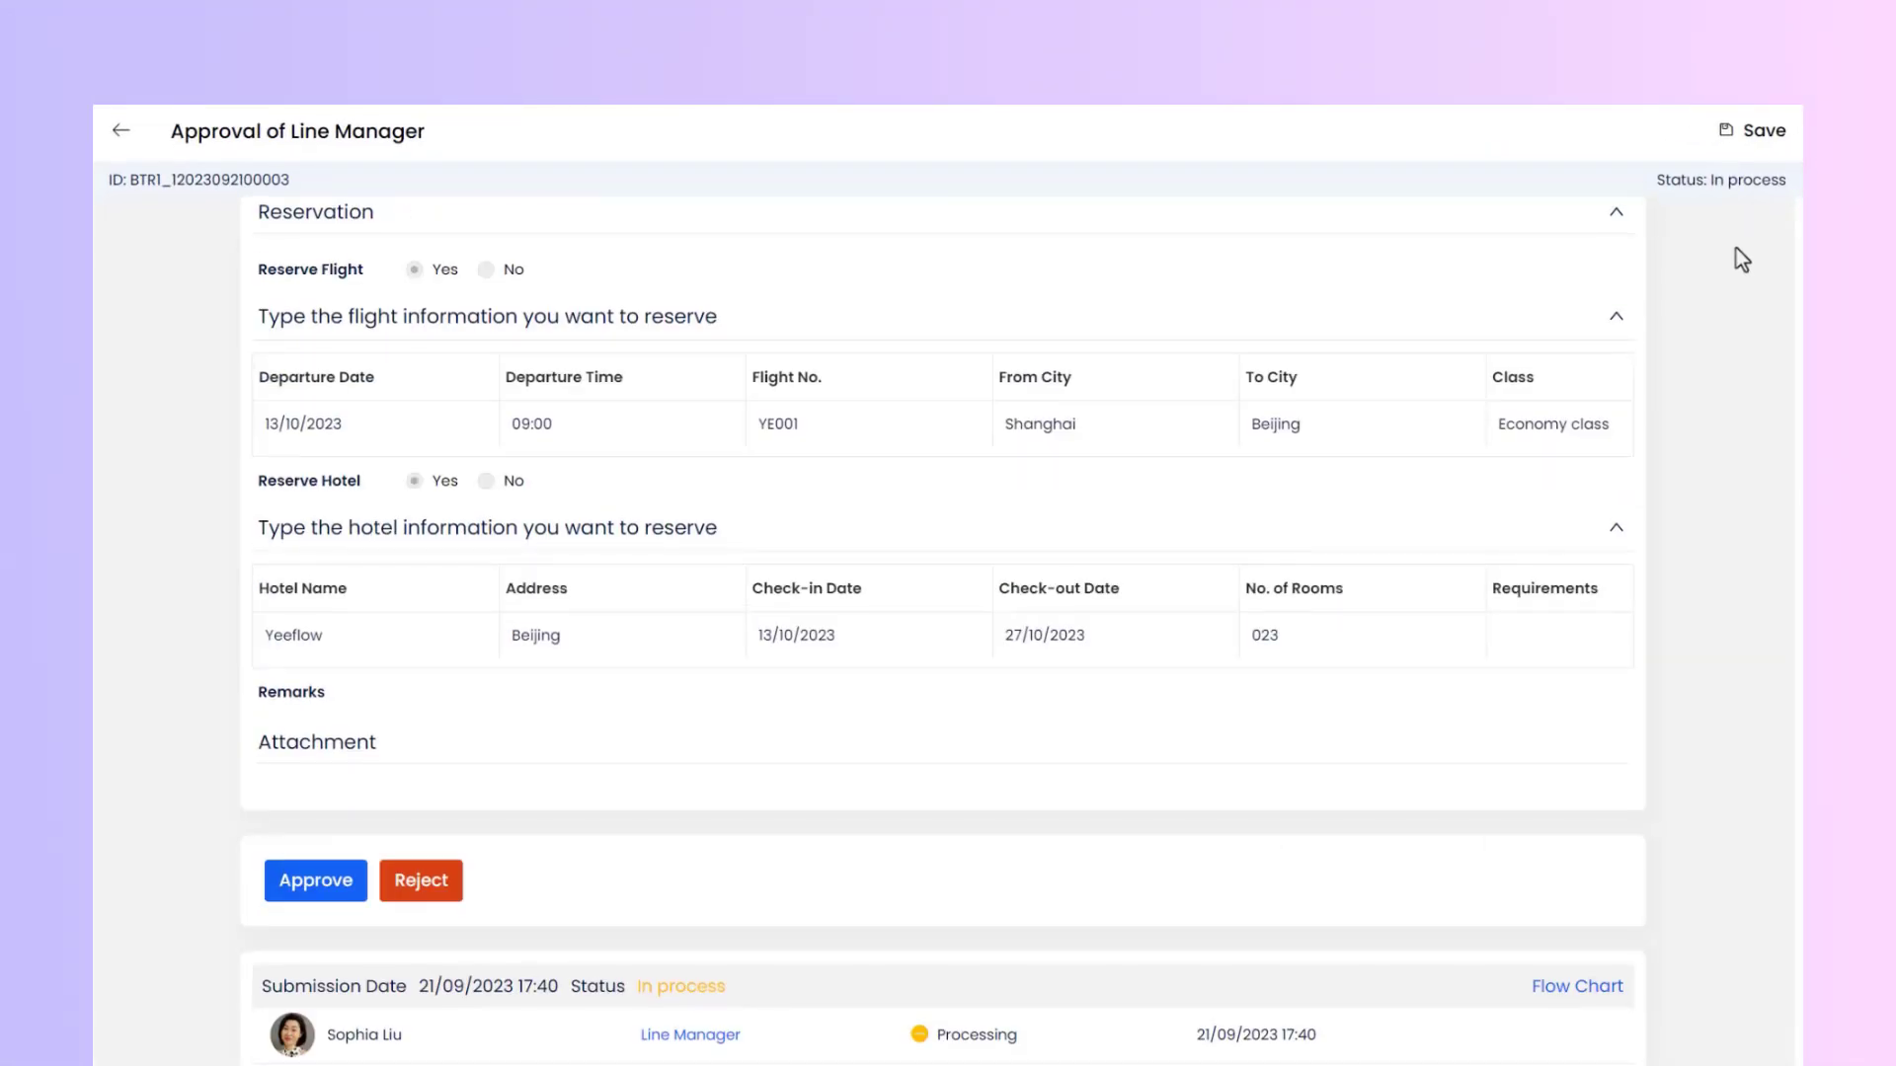
pyautogui.scroll(-1, 1740, 258)
pyautogui.click(316, 855)
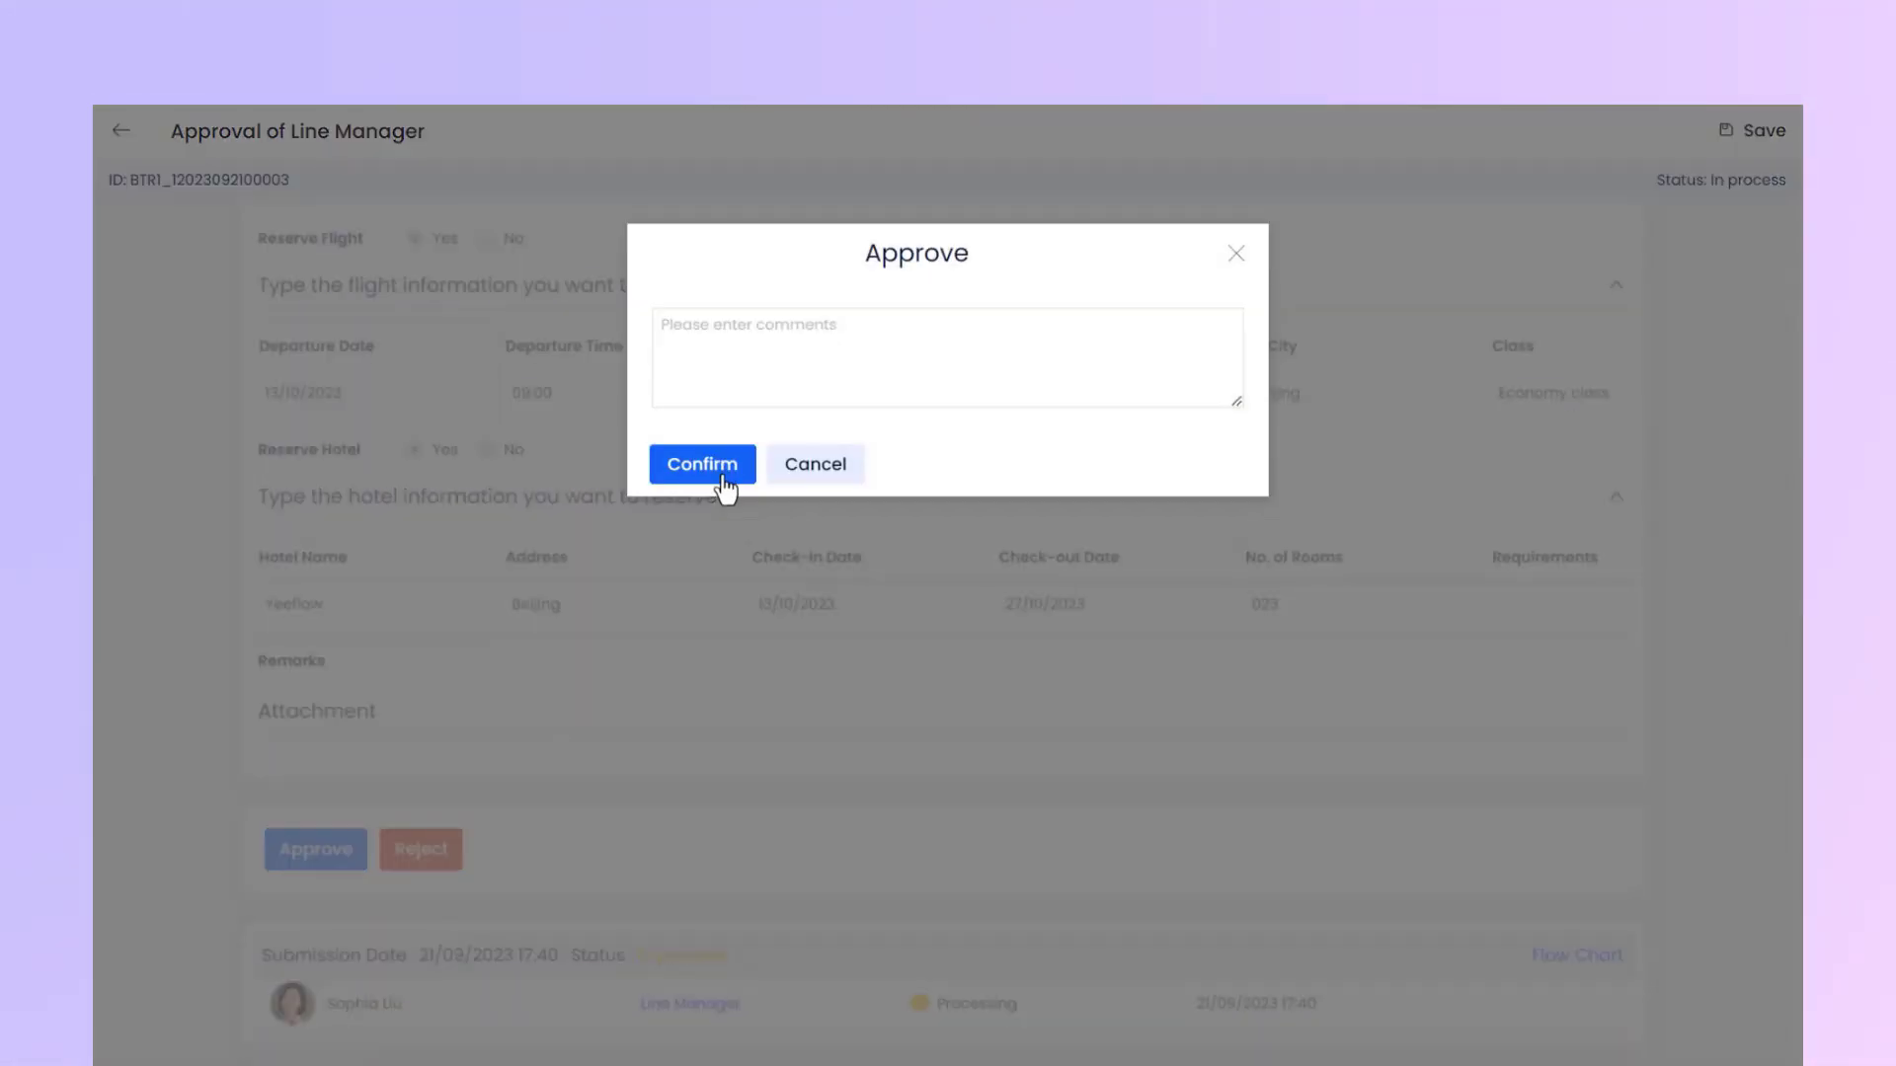
pyautogui.click(724, 483)
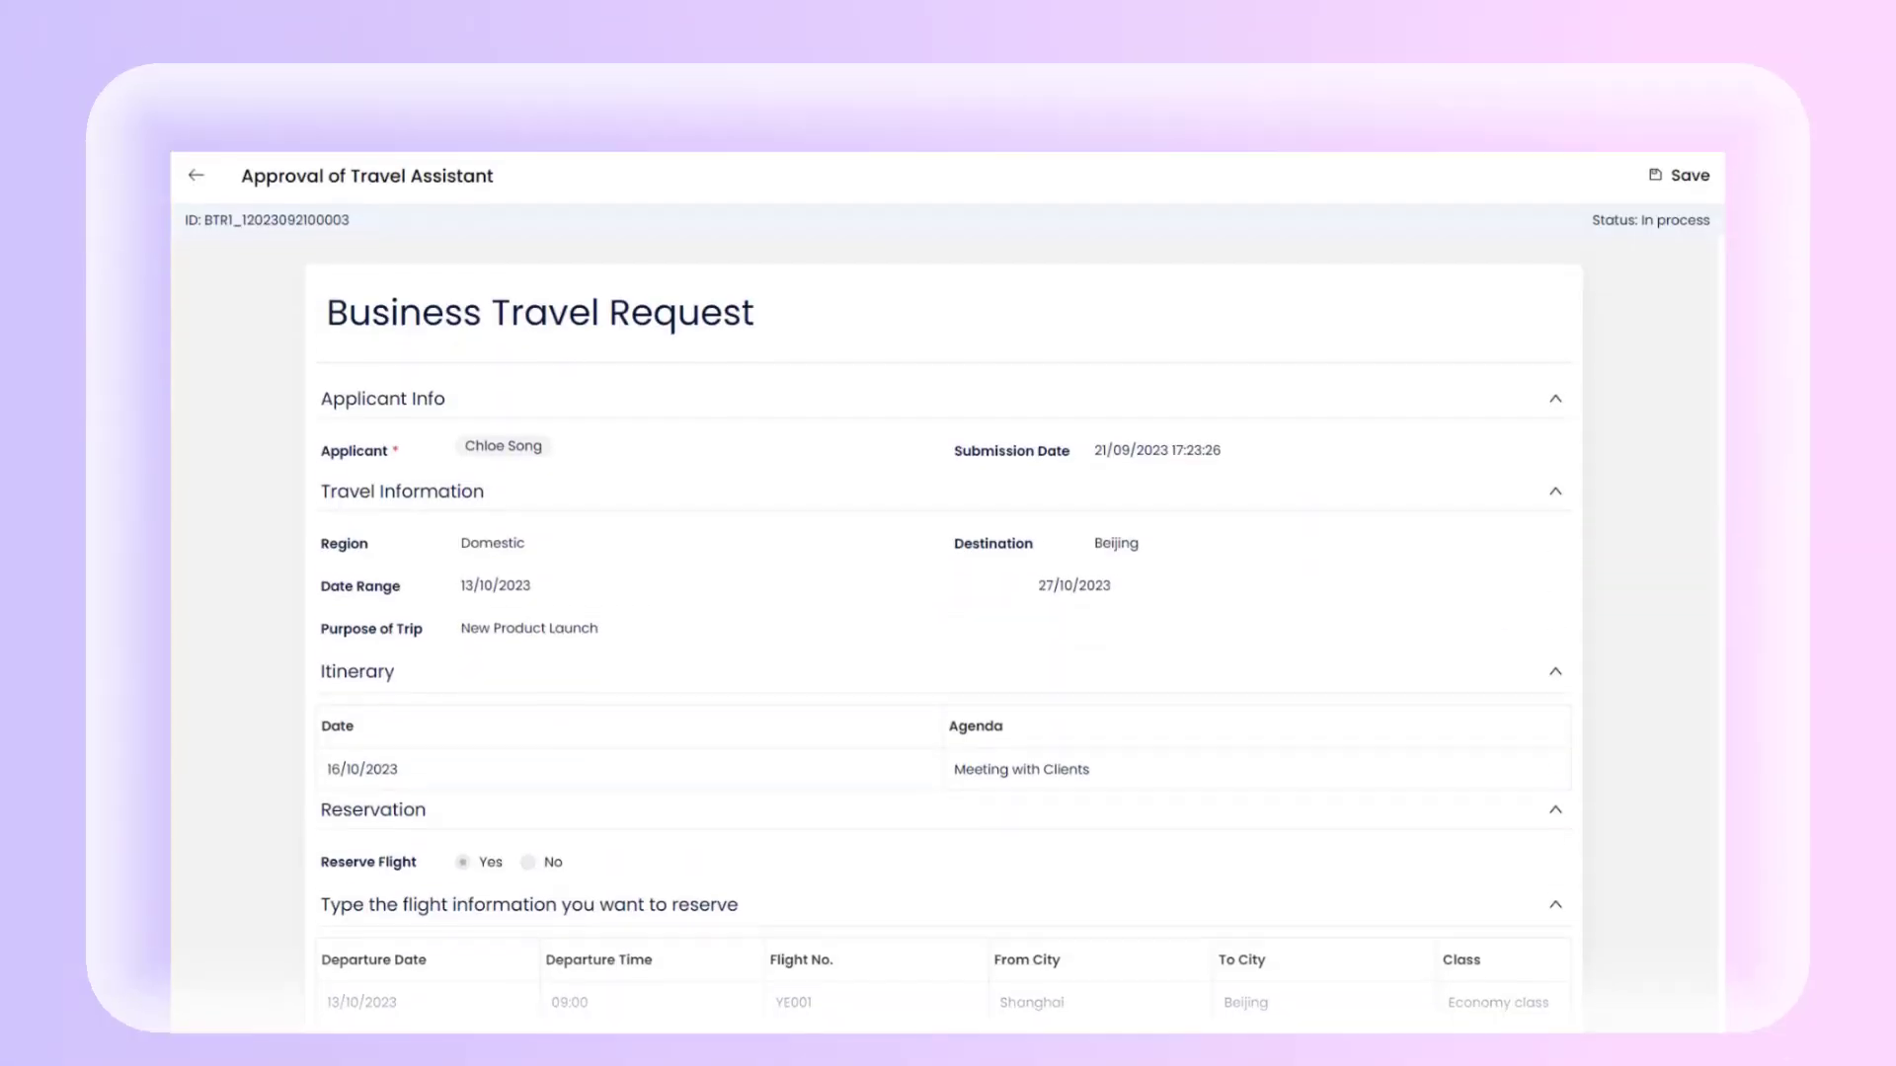
# Enter "Flight YE001" as the reservation description and complete the Travel Assistant task.
pyautogui.scroll(-10, 1664, 252)
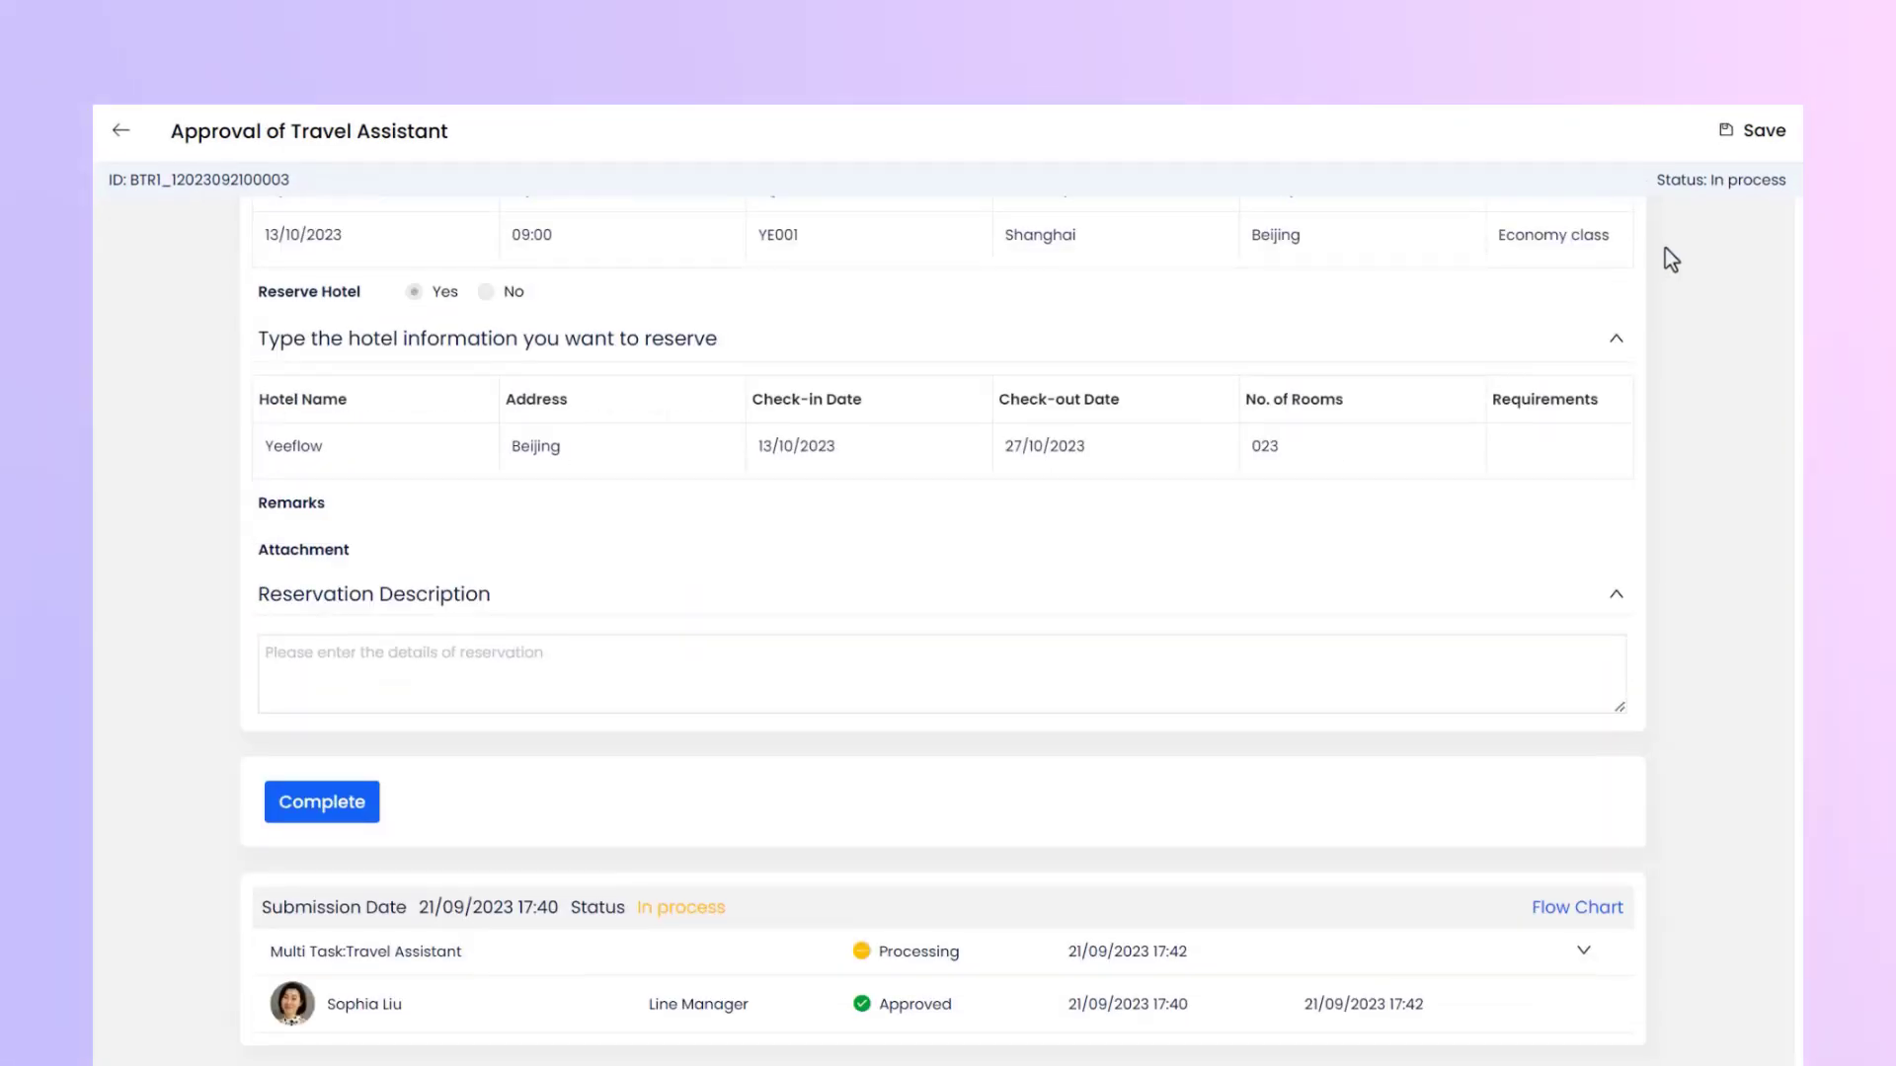
pyautogui.click(377, 654)
pyautogui.write('Flight YE001')
pyautogui.click(336, 815)
pyautogui.click(713, 456)
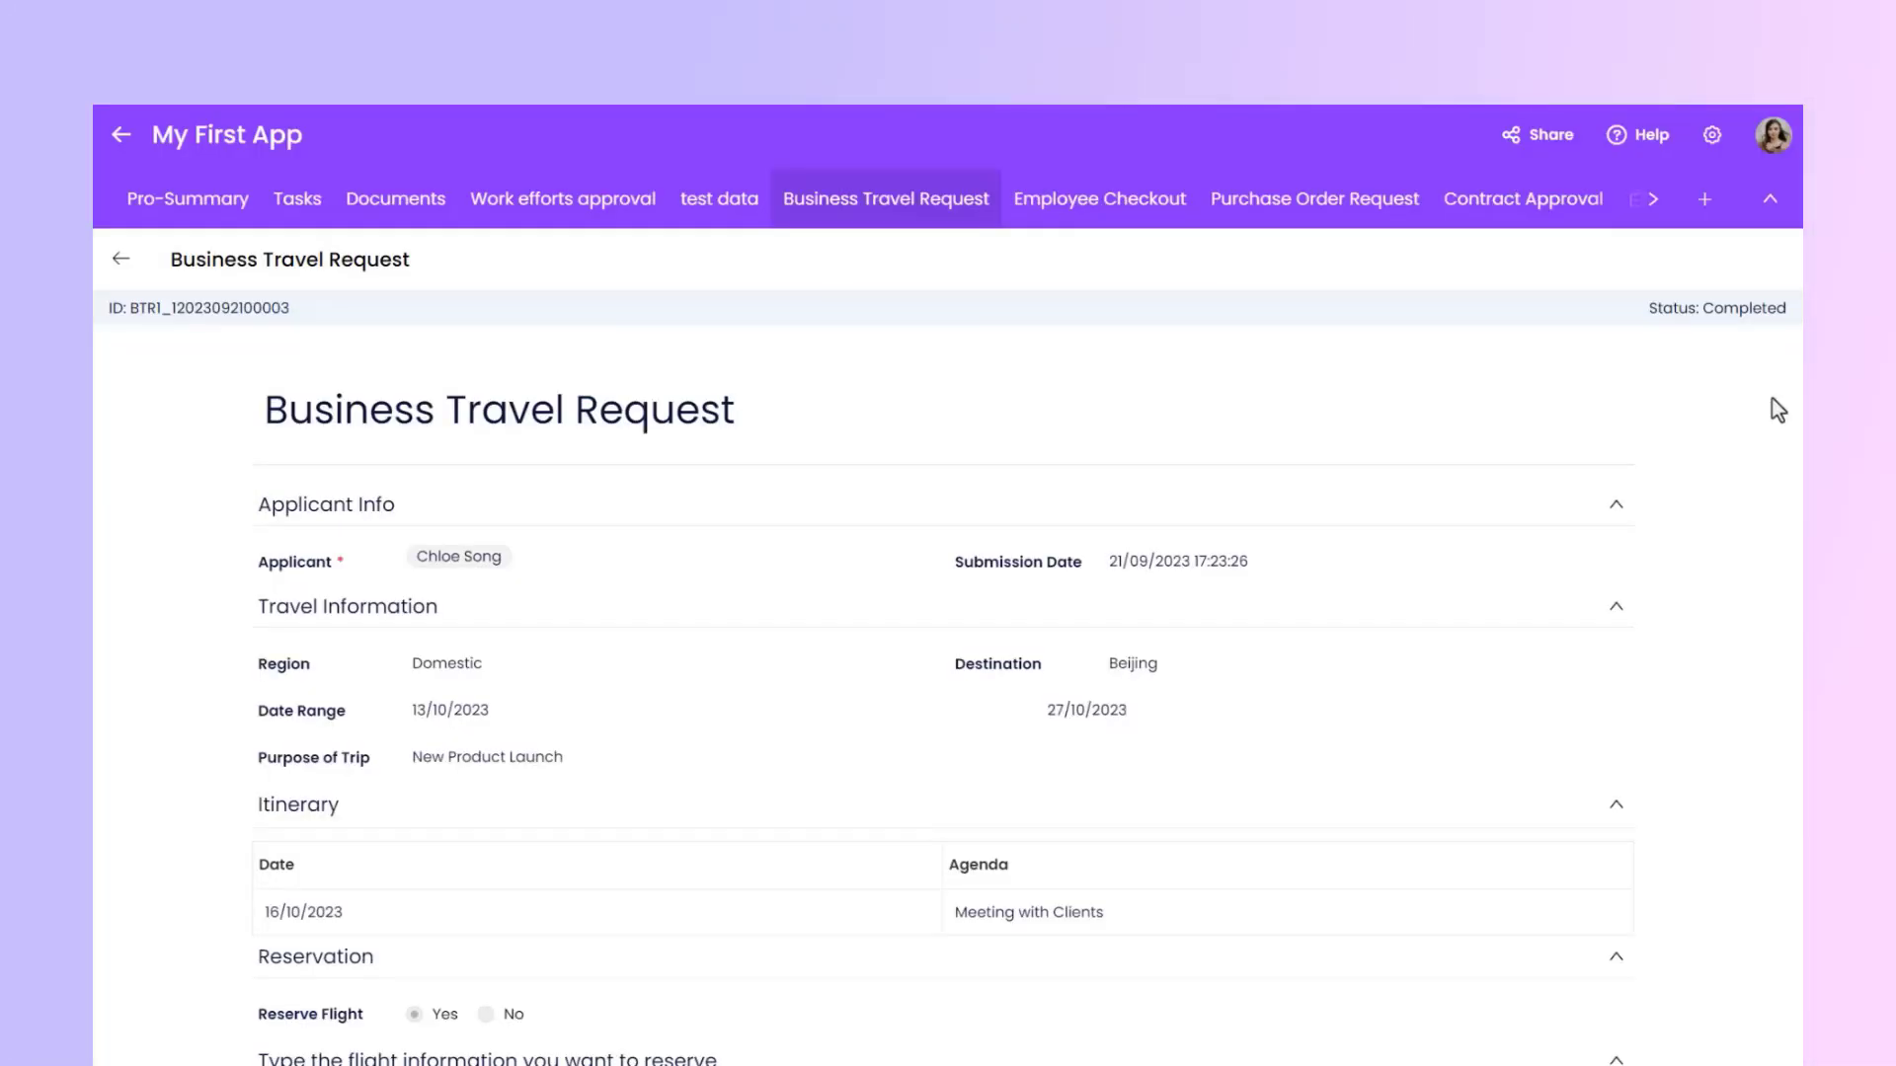
# Review the submitted travel request's reservation details and approval history.
pyautogui.scroll(-4, 1777, 410)
pyautogui.scroll(-4, 1777, 409)
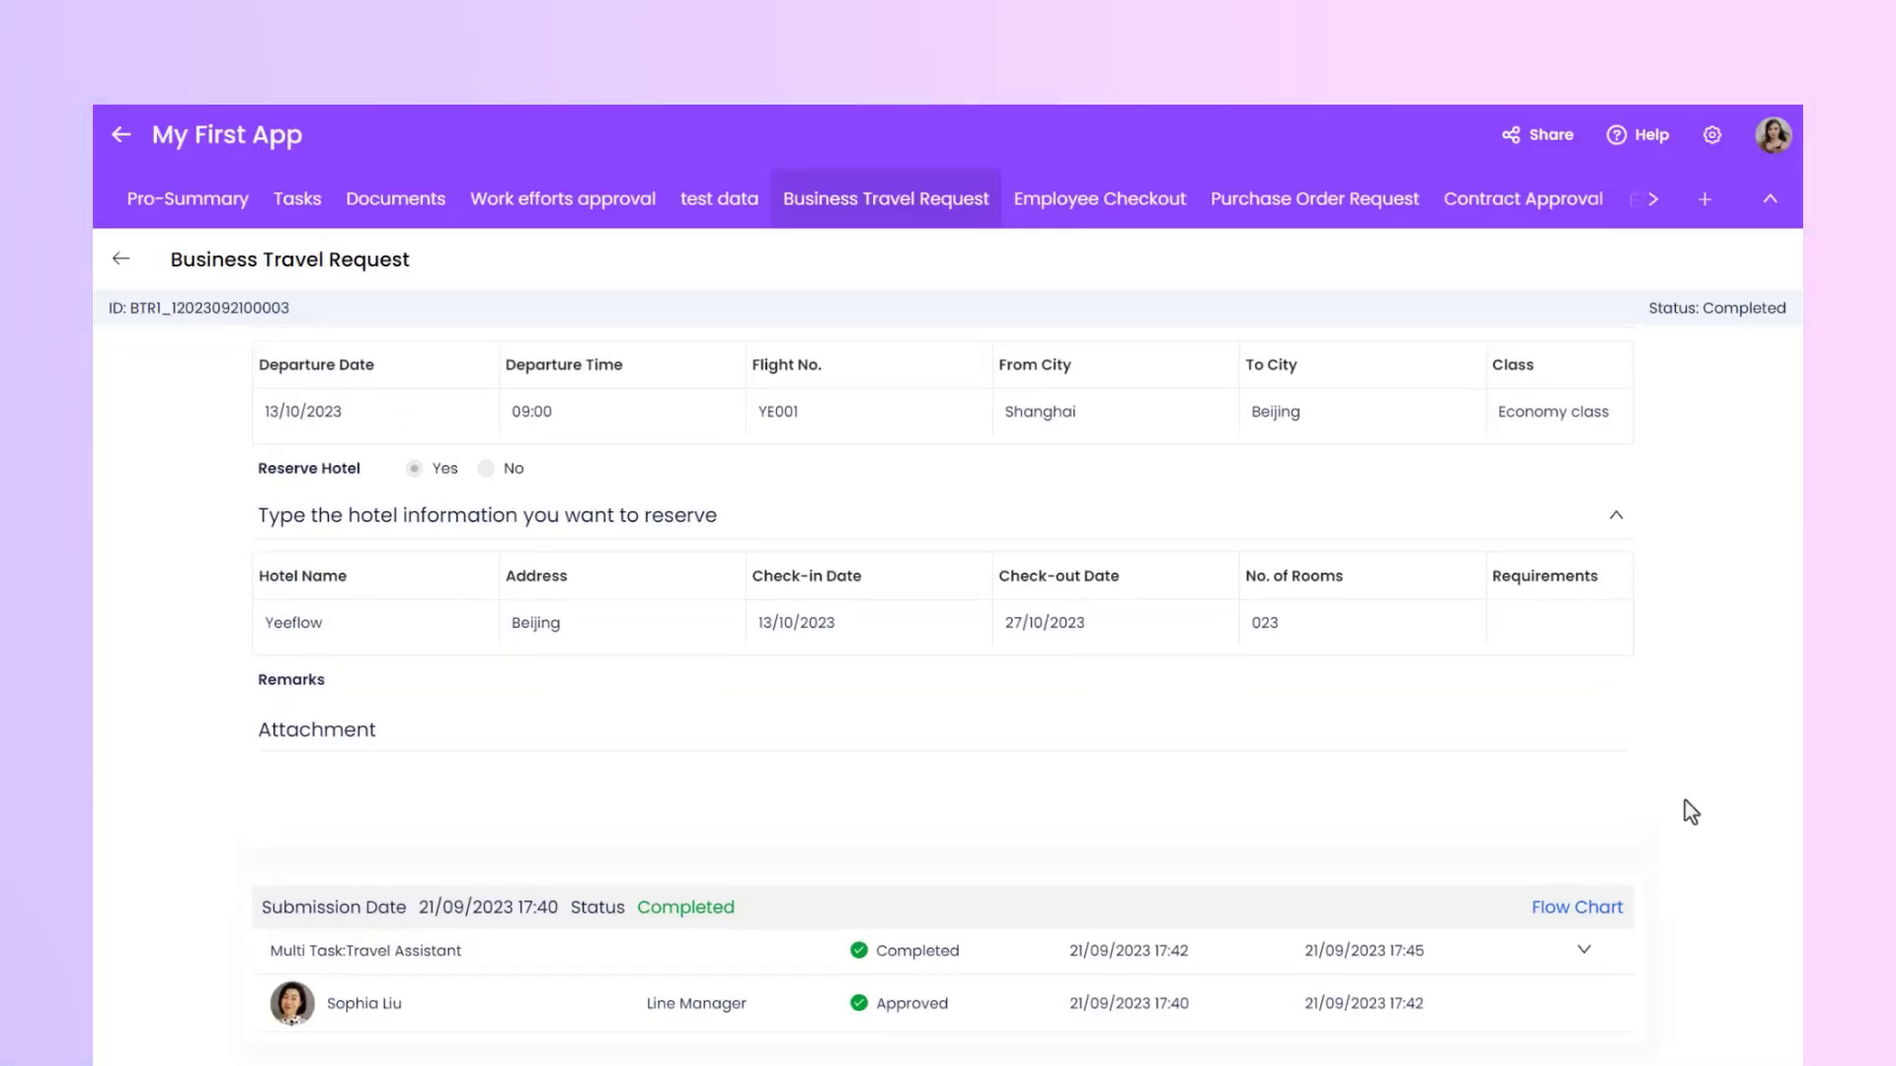